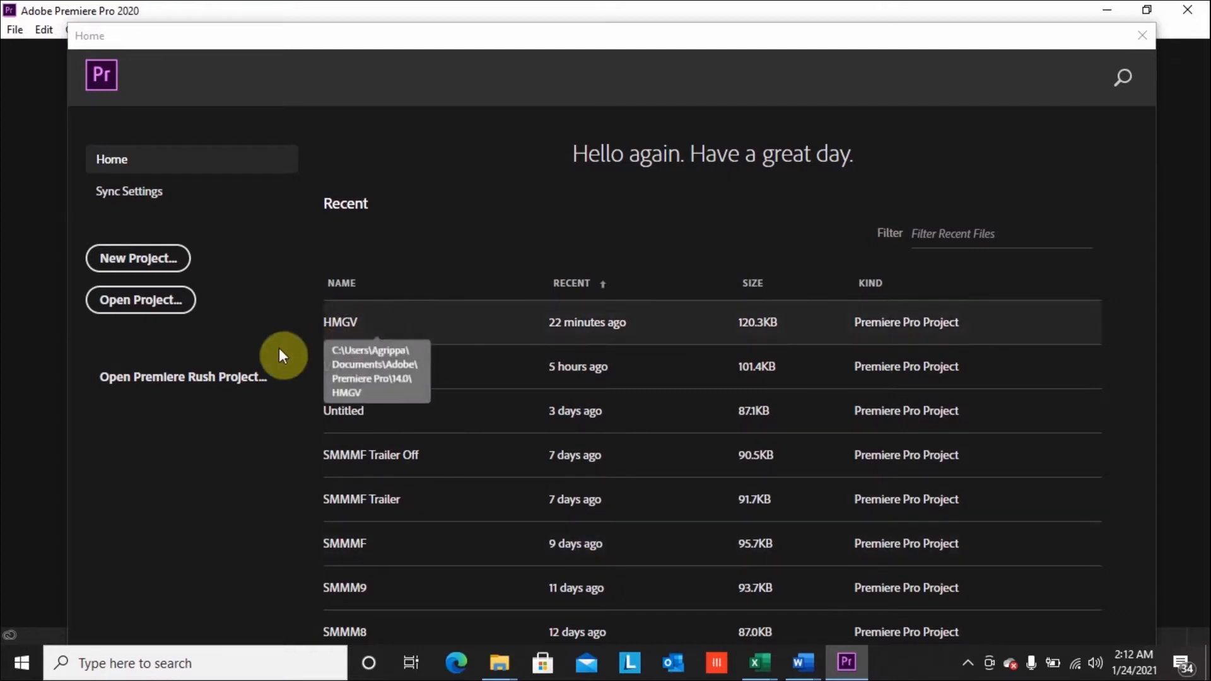
- Create a new project named CDMW20191 with the default location and settings
{"action": "left_click", "coordinate": [130, 258]}
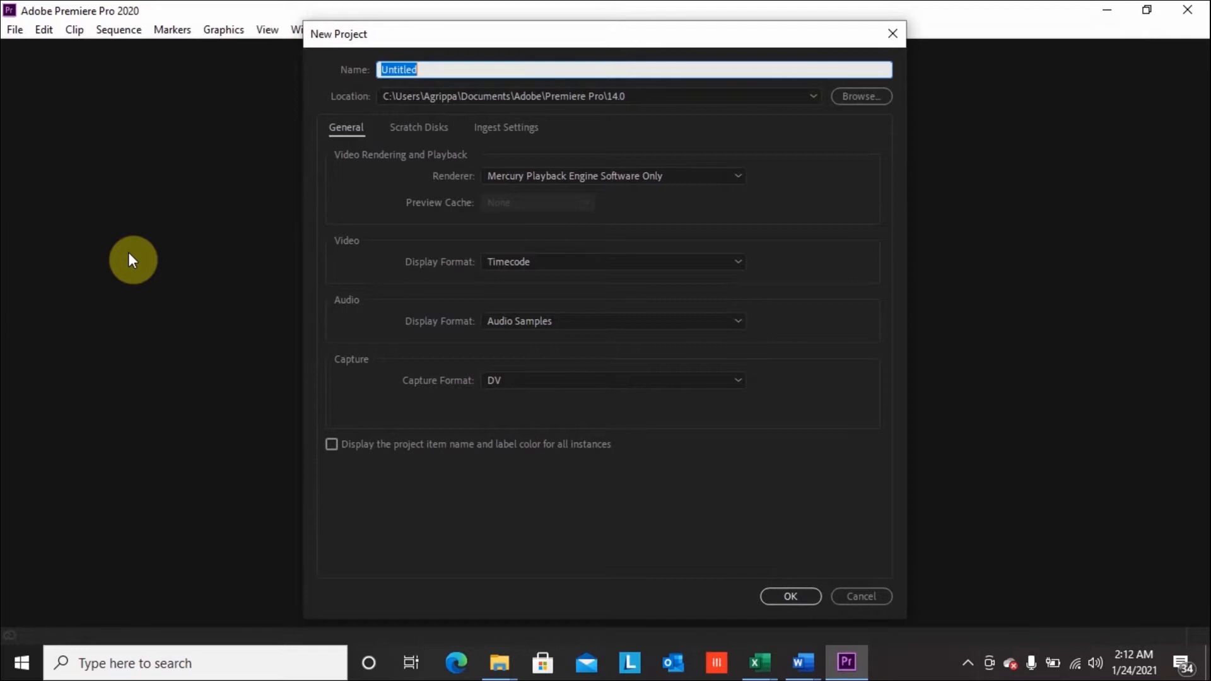
{"action": "type", "text": "C"}
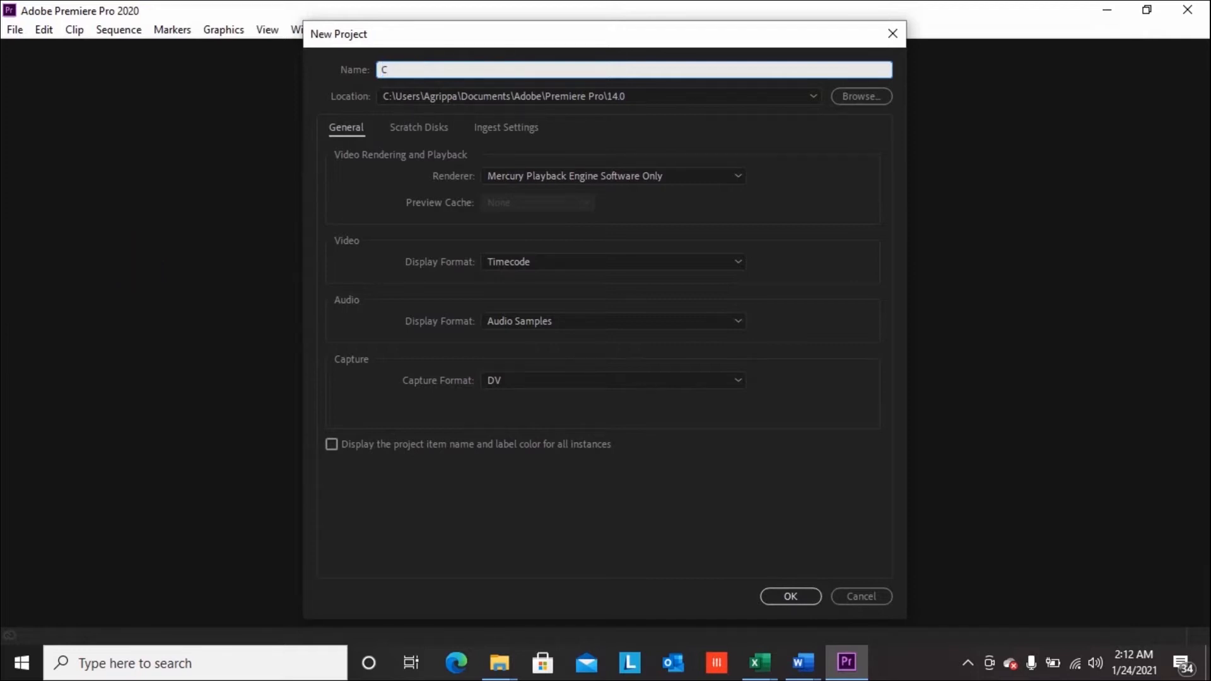
{"action": "type", "text": "DMW20191"}
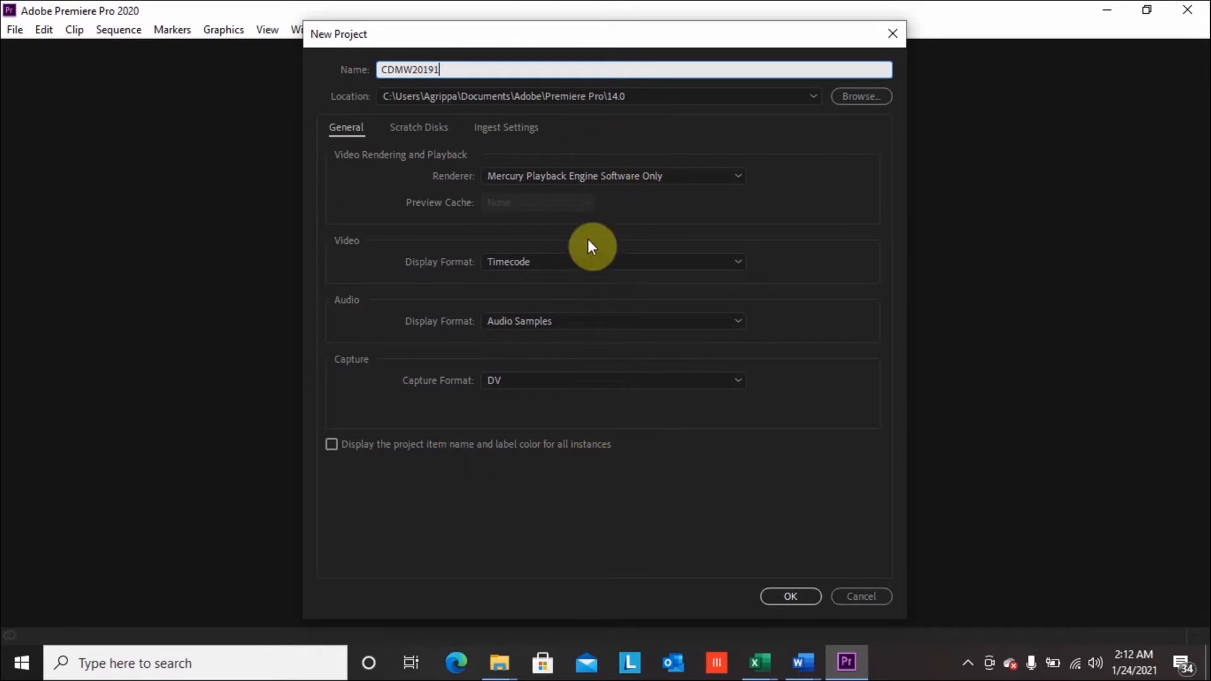
{"action": "left_click", "coordinate": [789, 595]}
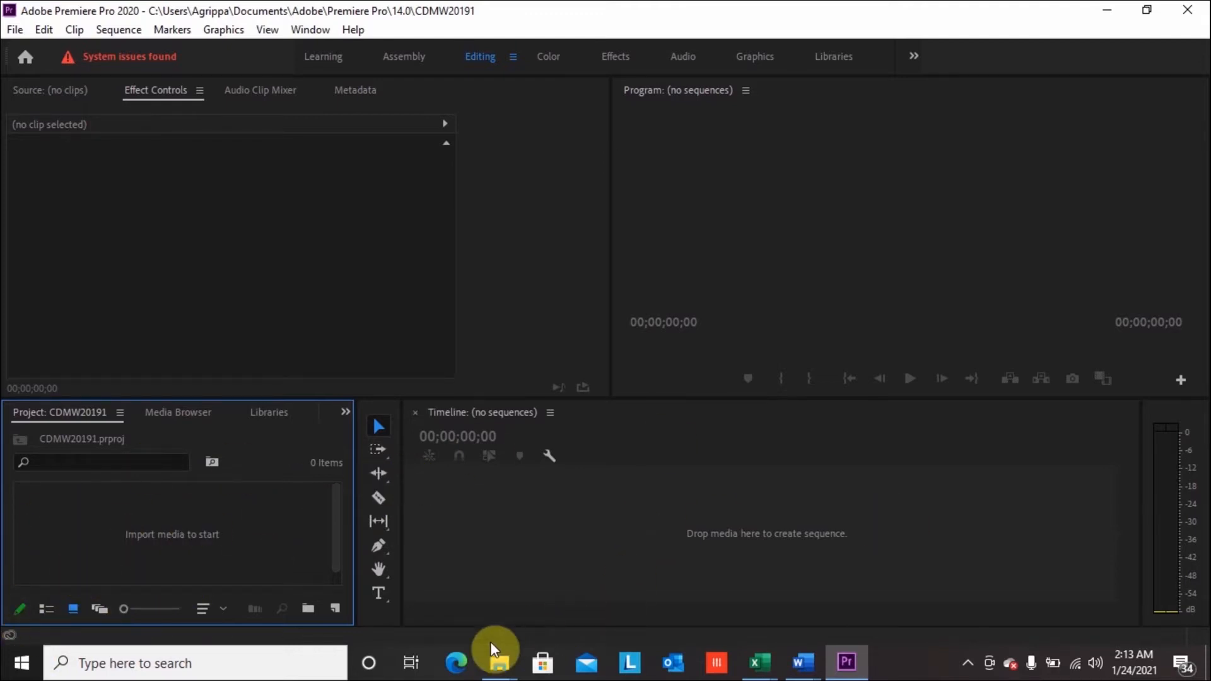
- Import the Call of Duty Modern Warfare gameplay video from the Gameplay folder into the project
{"action": "mouse_move", "coordinate": [497, 656]}
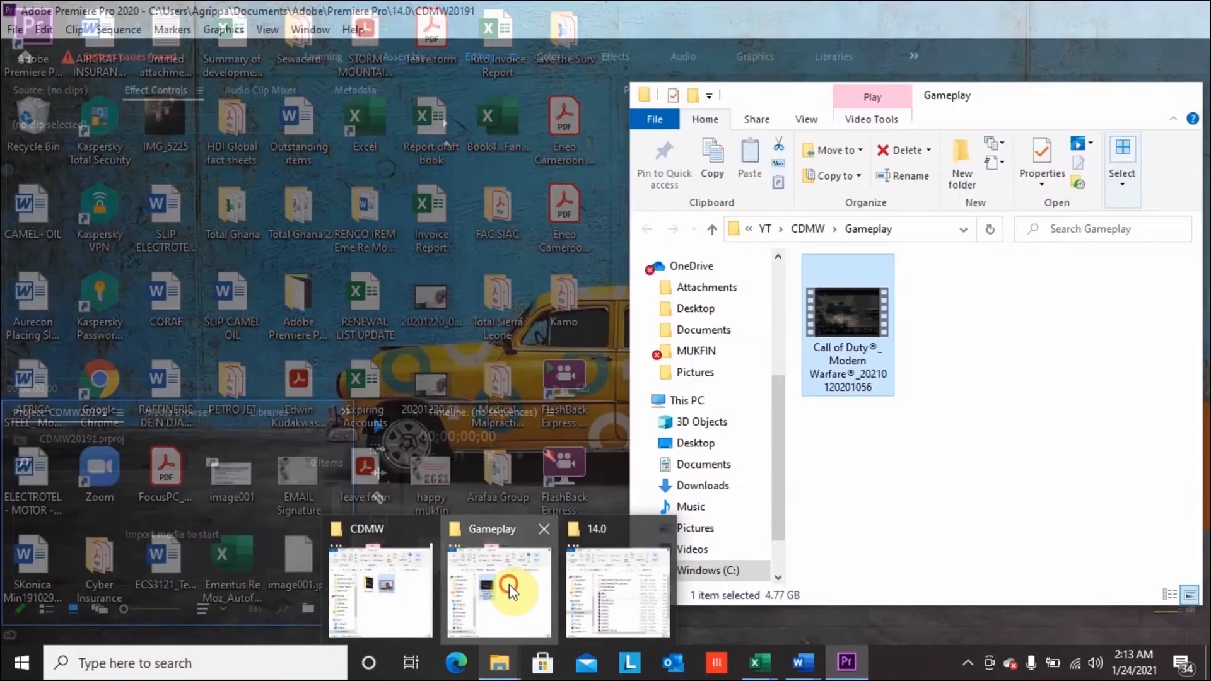
{"action": "left_click", "coordinate": [498, 590]}
{"action": "left_click_drag", "start_coordinate": [851, 302], "coordinate": [175, 554]}
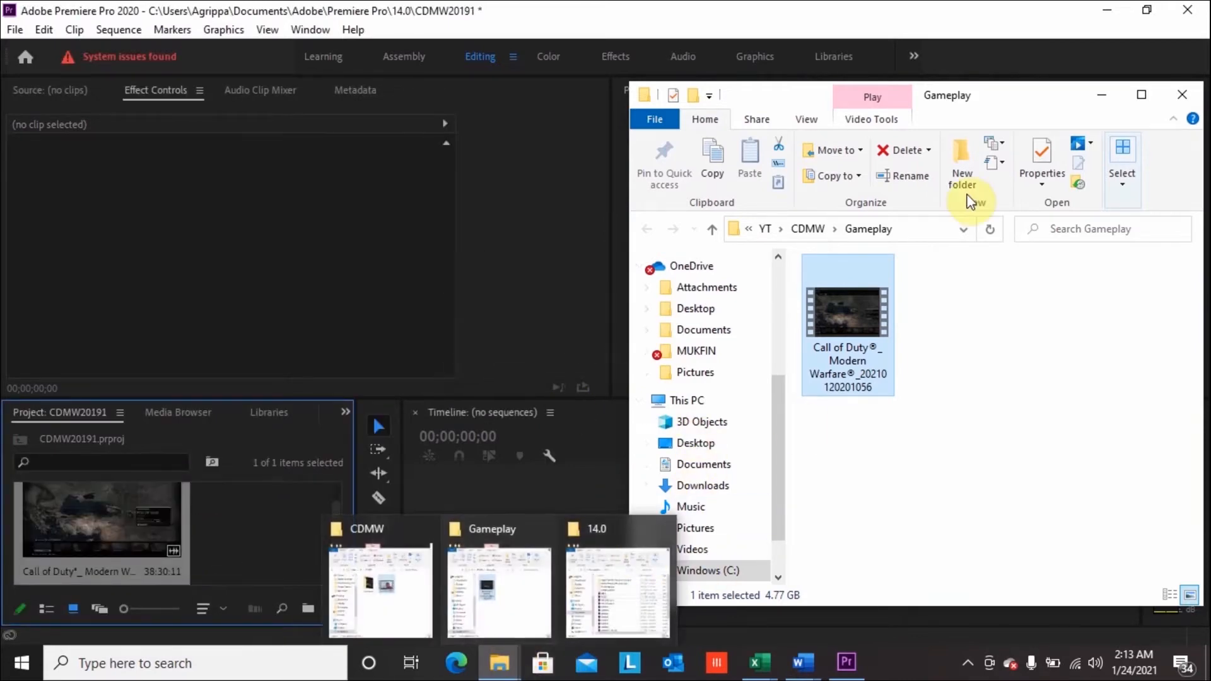
{"action": "left_click", "coordinate": [1093, 100]}
- Import the facecam video 20210120_193222 from the CDMW folder into the project
{"action": "mouse_move", "coordinate": [493, 651]}
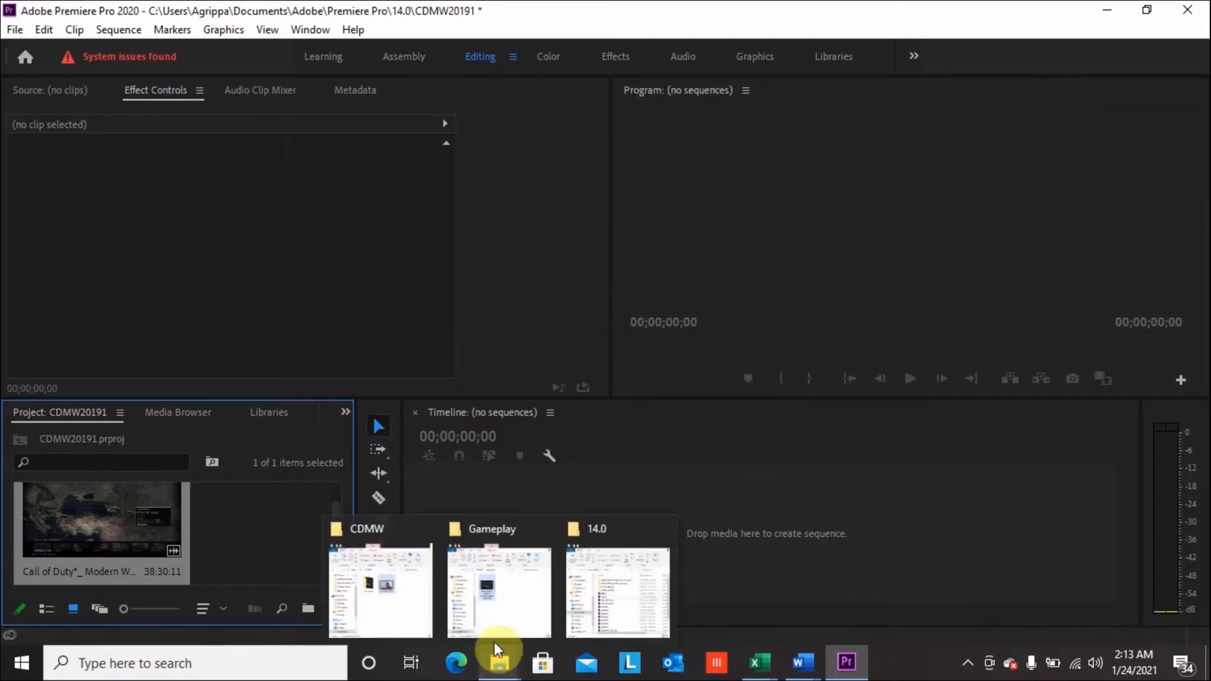
{"action": "left_click", "coordinate": [351, 583]}
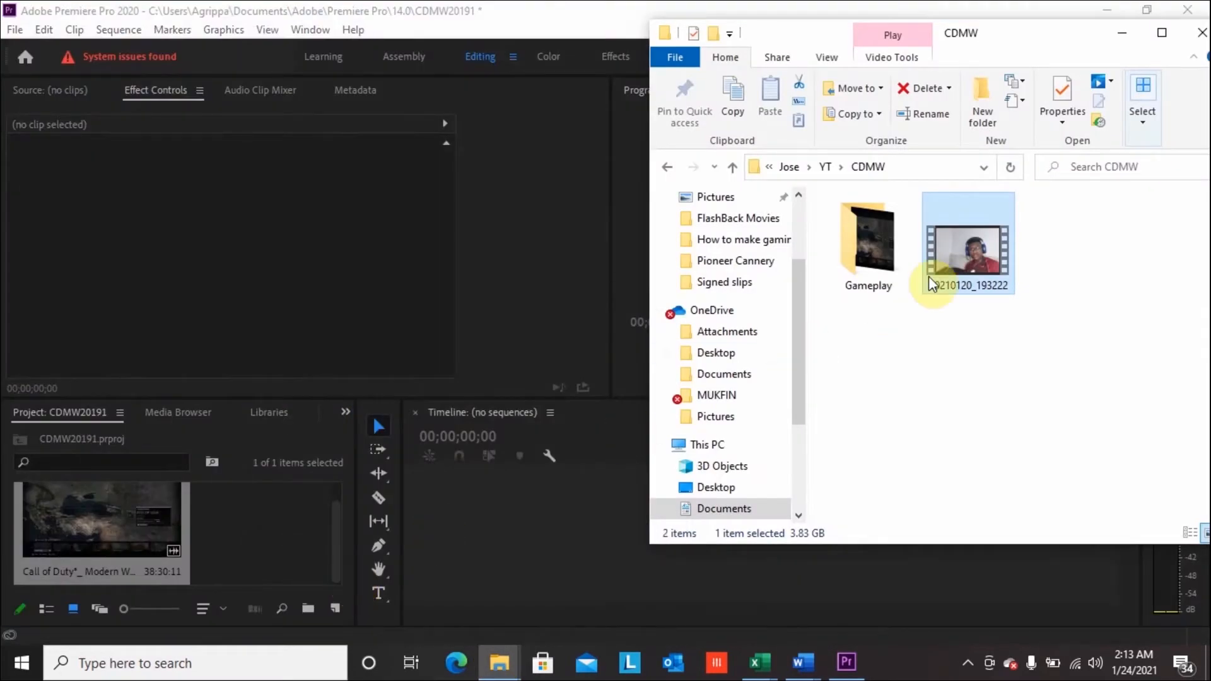
{"action": "left_click_drag", "start_coordinate": [1003, 249], "coordinate": [257, 554]}
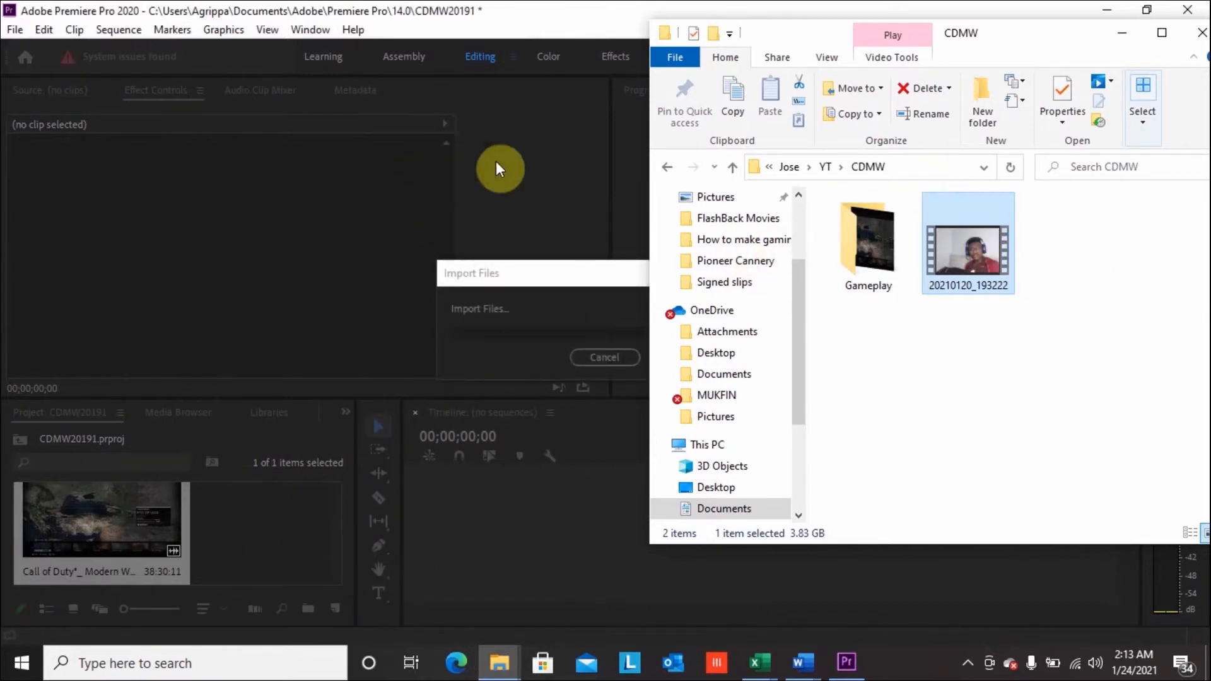
{"action": "left_click", "coordinate": [539, 161]}
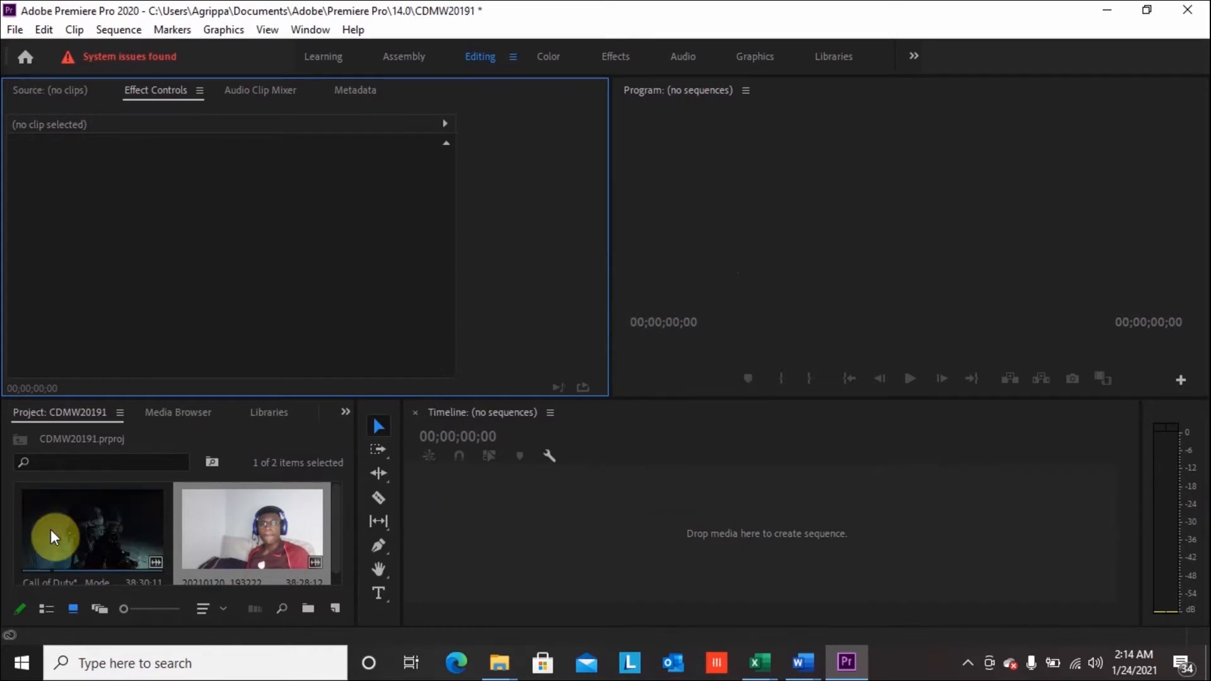
- Build a sequence from the gameplay clip on V1 and place the facecam clip 20210120_193222 above it on V2
{"action": "left_click_drag", "start_coordinate": [50, 535], "coordinate": [485, 535]}
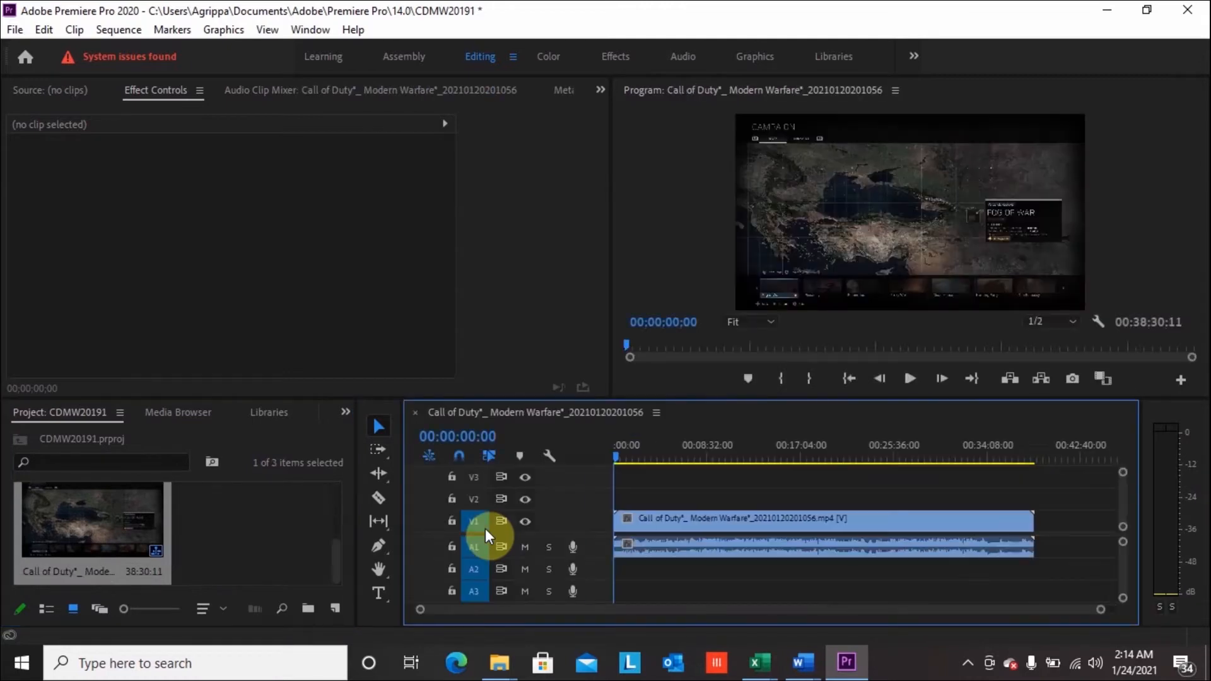
{"action": "left_click", "coordinate": [233, 551]}
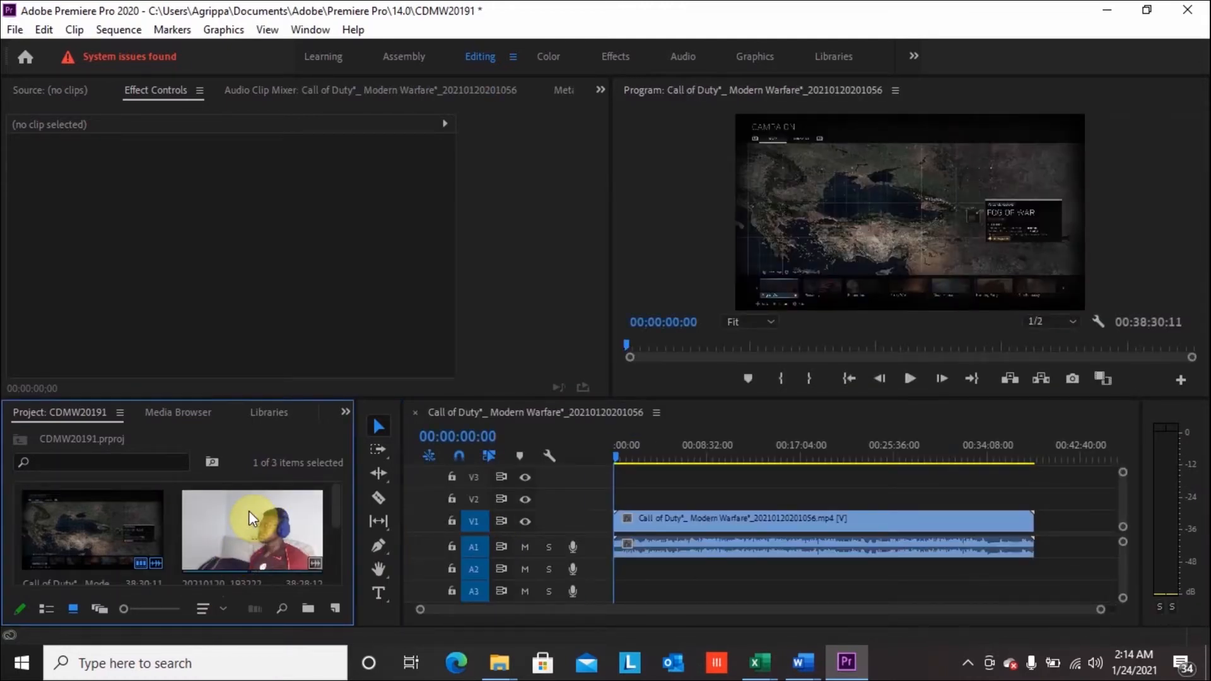
{"action": "left_click_drag", "start_coordinate": [249, 510], "coordinate": [602, 498]}
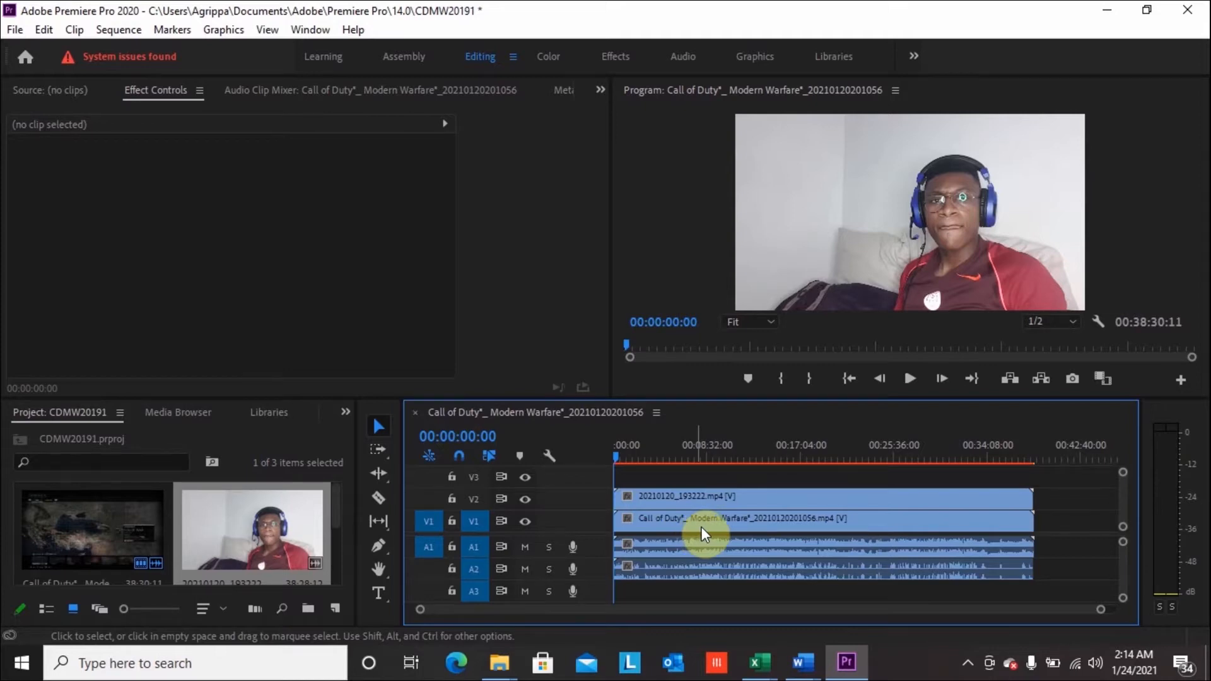
- Hide and reshow track V2 to compare the layers, and check which audio track belongs to each clip
{"action": "left_click", "coordinate": [525, 498]}
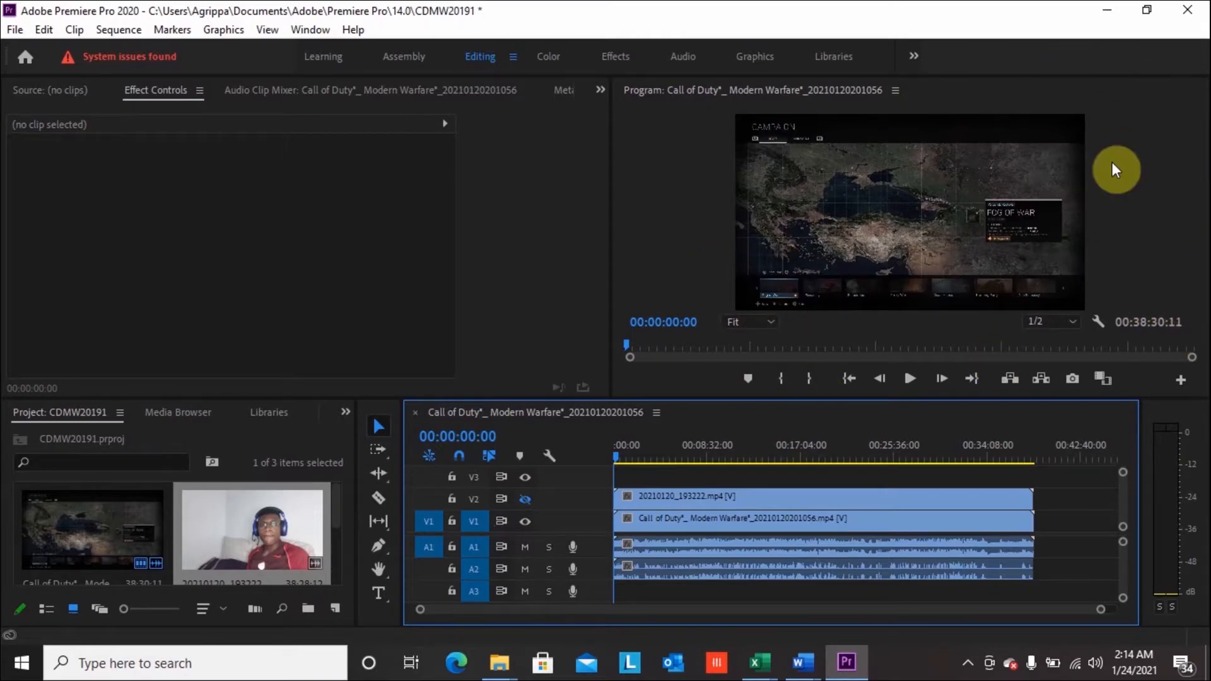
{"action": "left_click", "coordinate": [525, 498]}
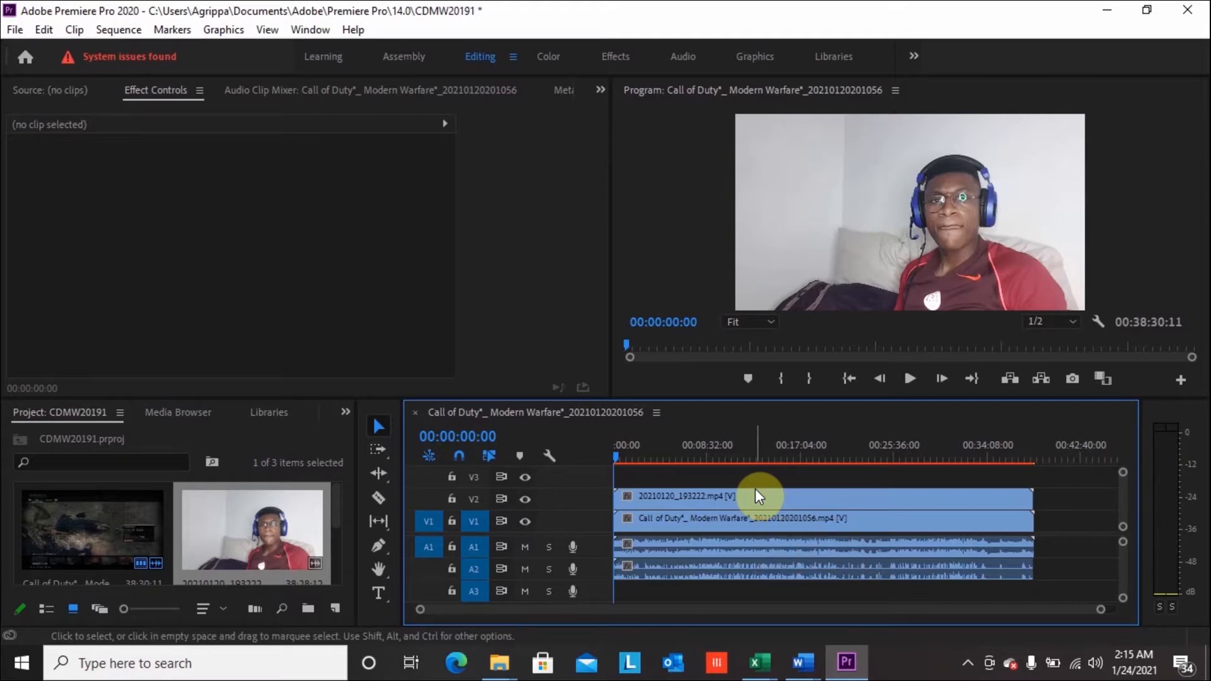
{"action": "left_click", "coordinate": [688, 496]}
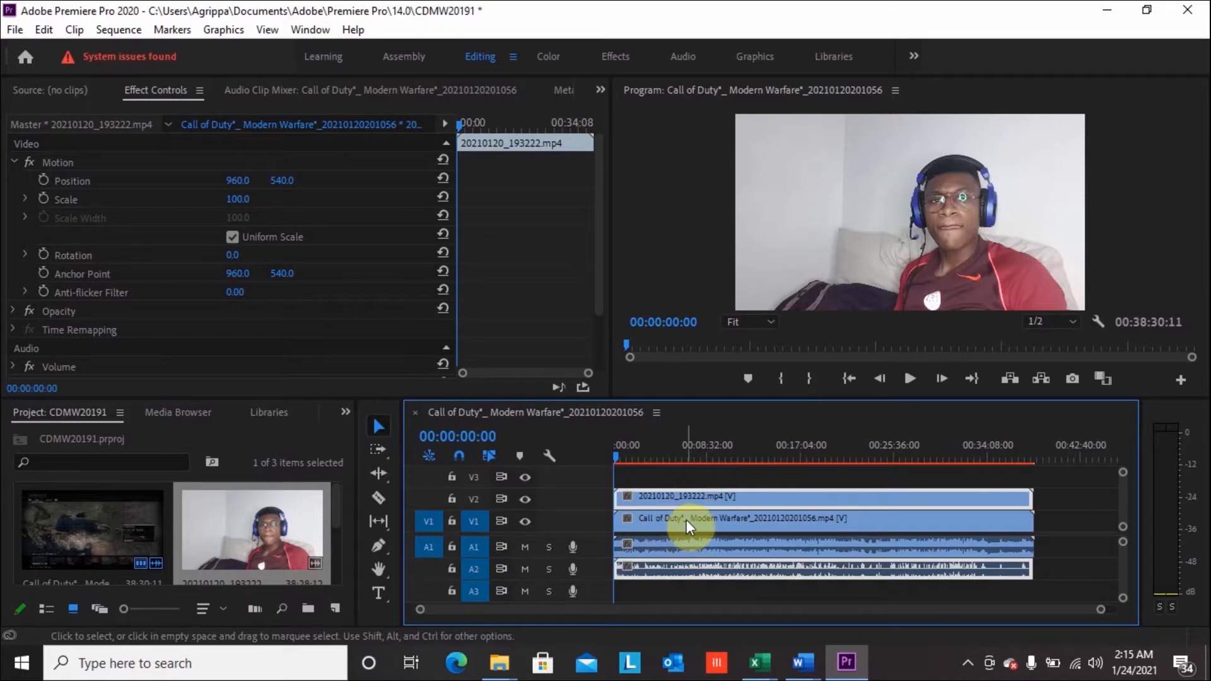
{"action": "left_click", "coordinate": [687, 522]}
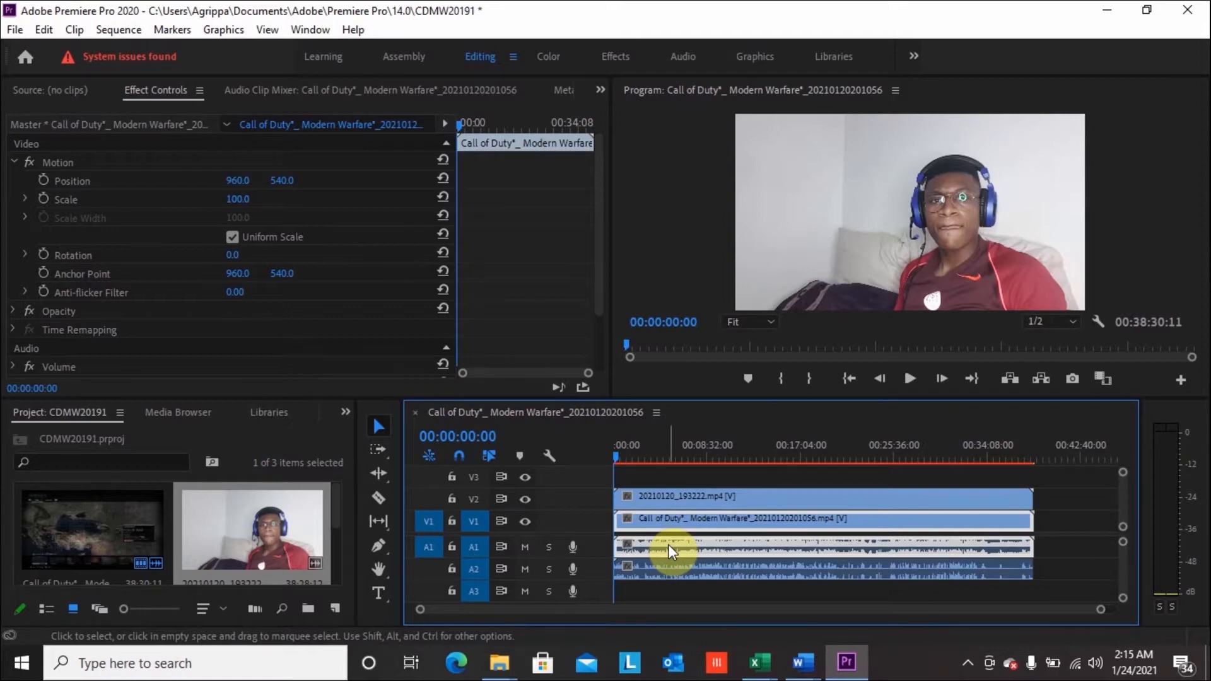
- Play the opening seconds of the sequence to hear the gameplay and facecam audio together
{"action": "left_click", "coordinate": [709, 495]}
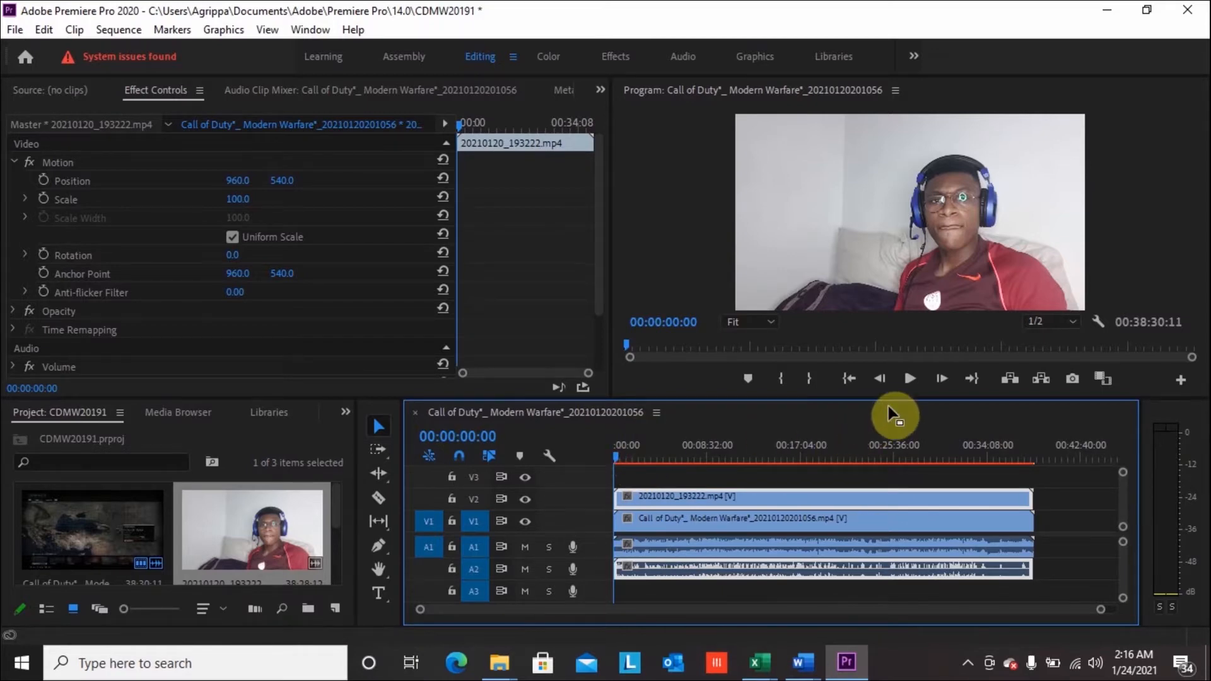
{"action": "left_click", "coordinate": [908, 378]}
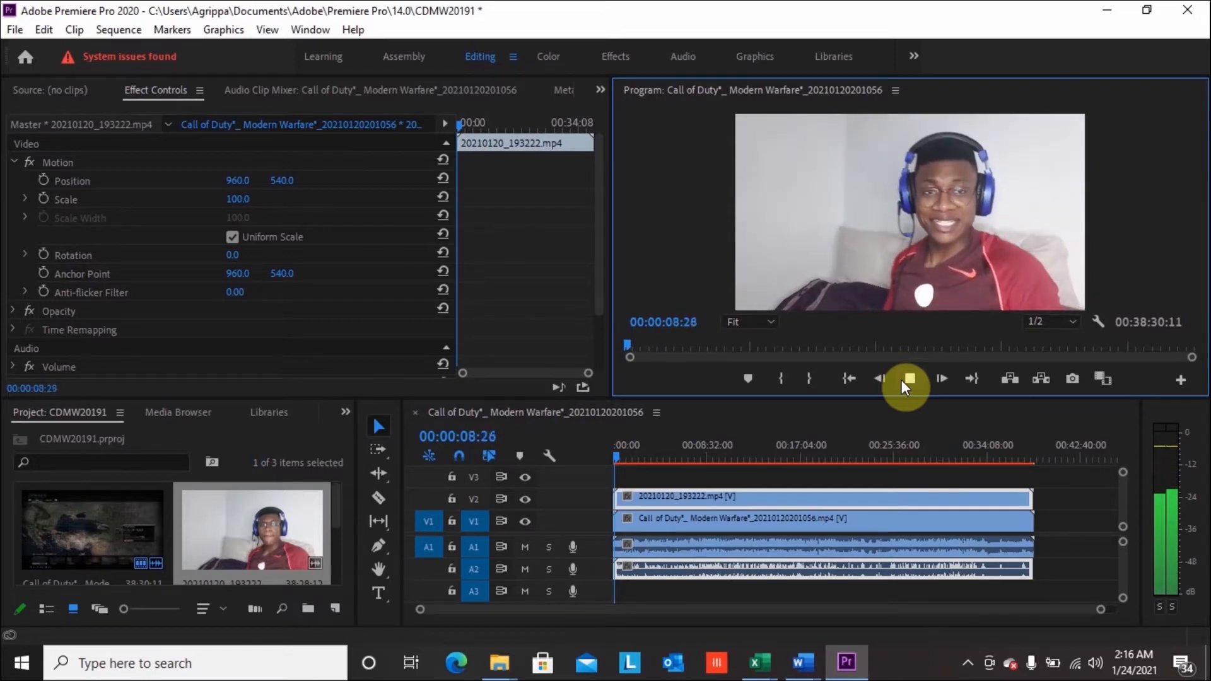
{"action": "left_click", "coordinate": [914, 377]}
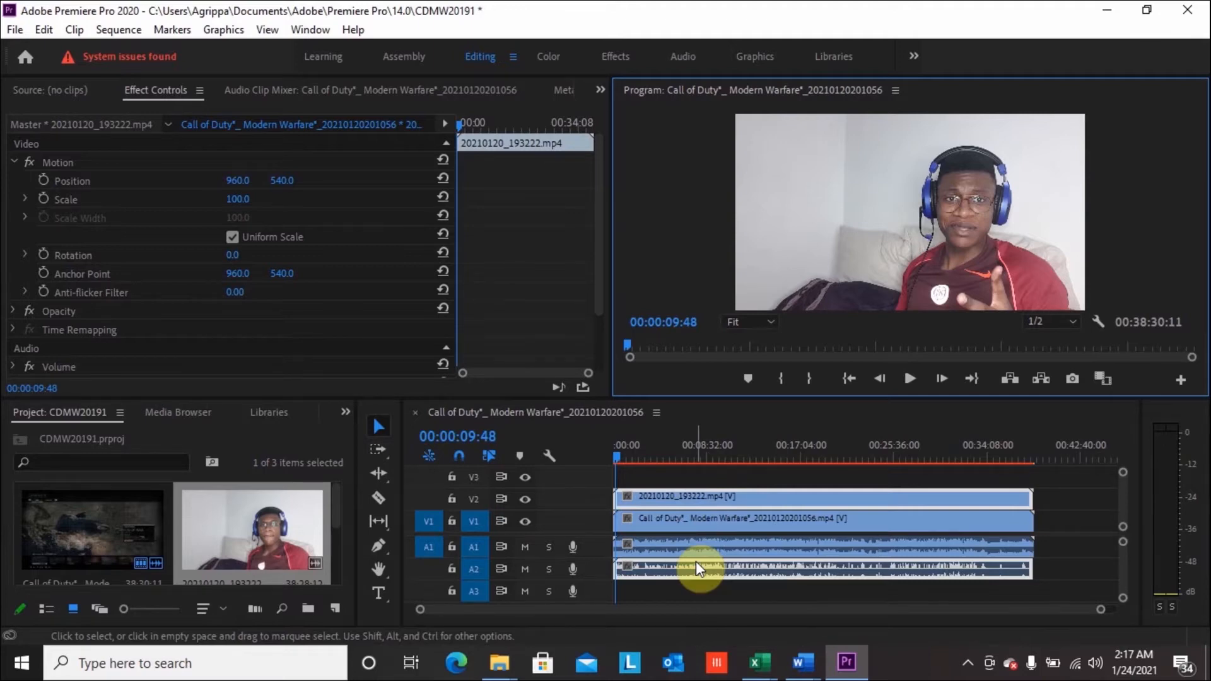
- Unlink the audio of the facecam clip on V2 from its video
{"action": "left_click", "coordinate": [722, 497]}
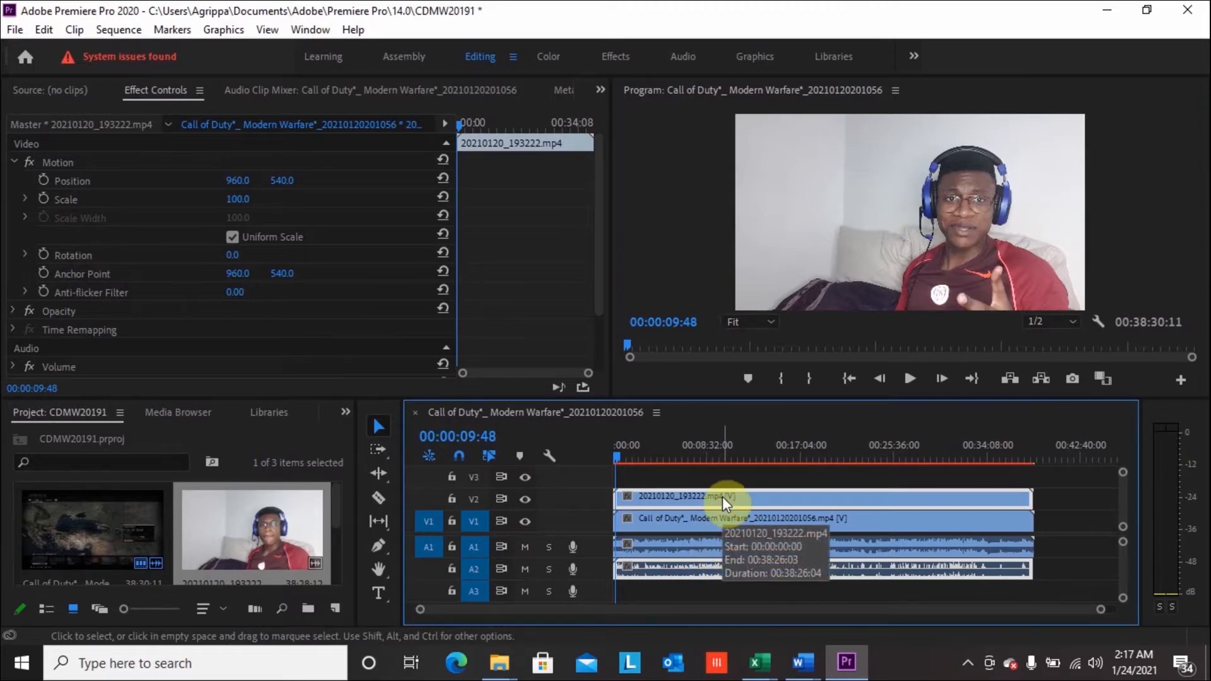
{"action": "right_click", "coordinate": [721, 497]}
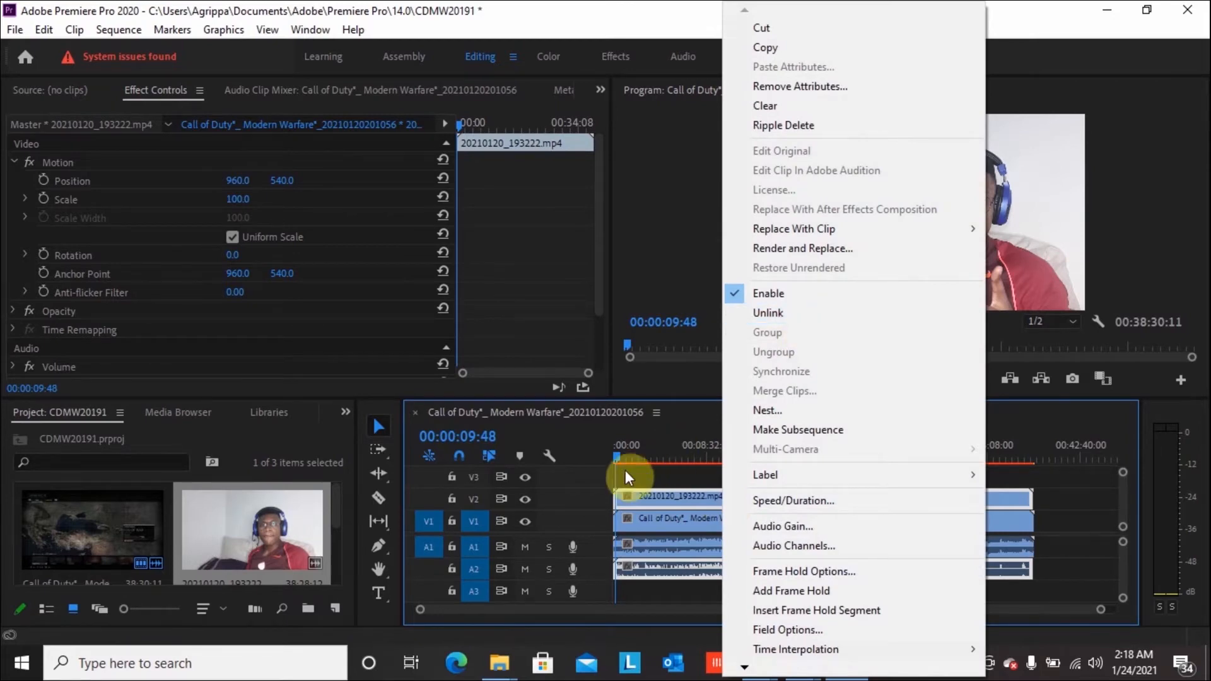
{"action": "left_click", "coordinate": [652, 498]}
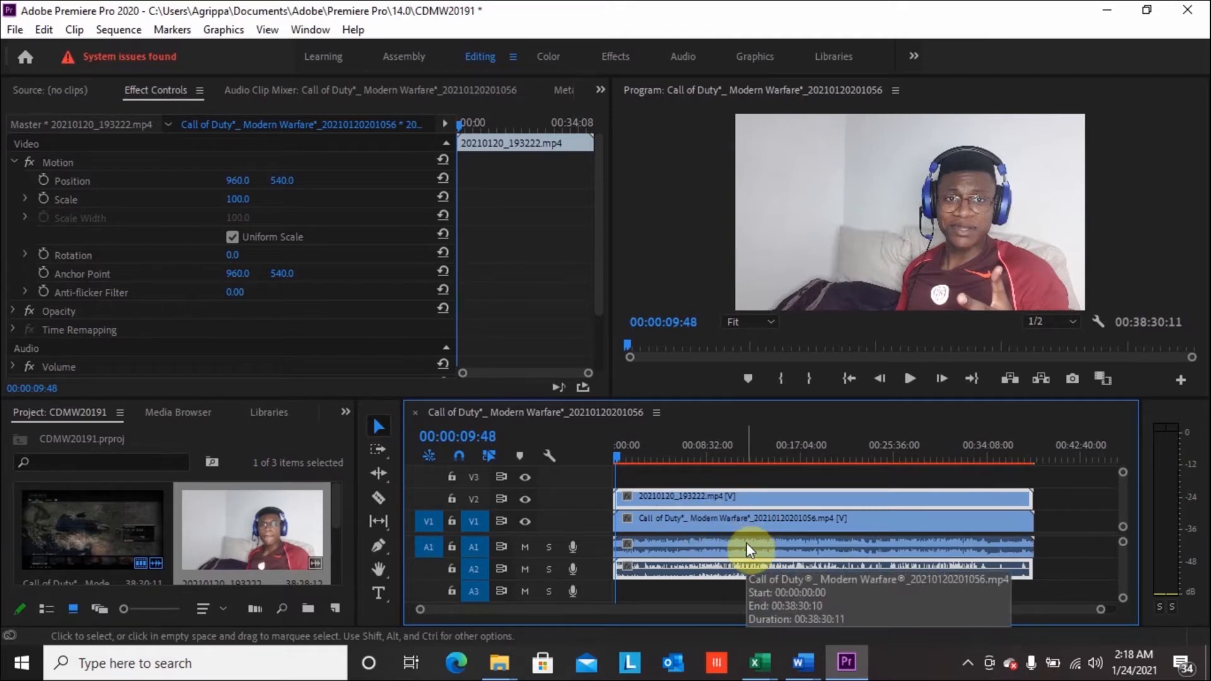
{"action": "key", "text": "ctrl+l"}
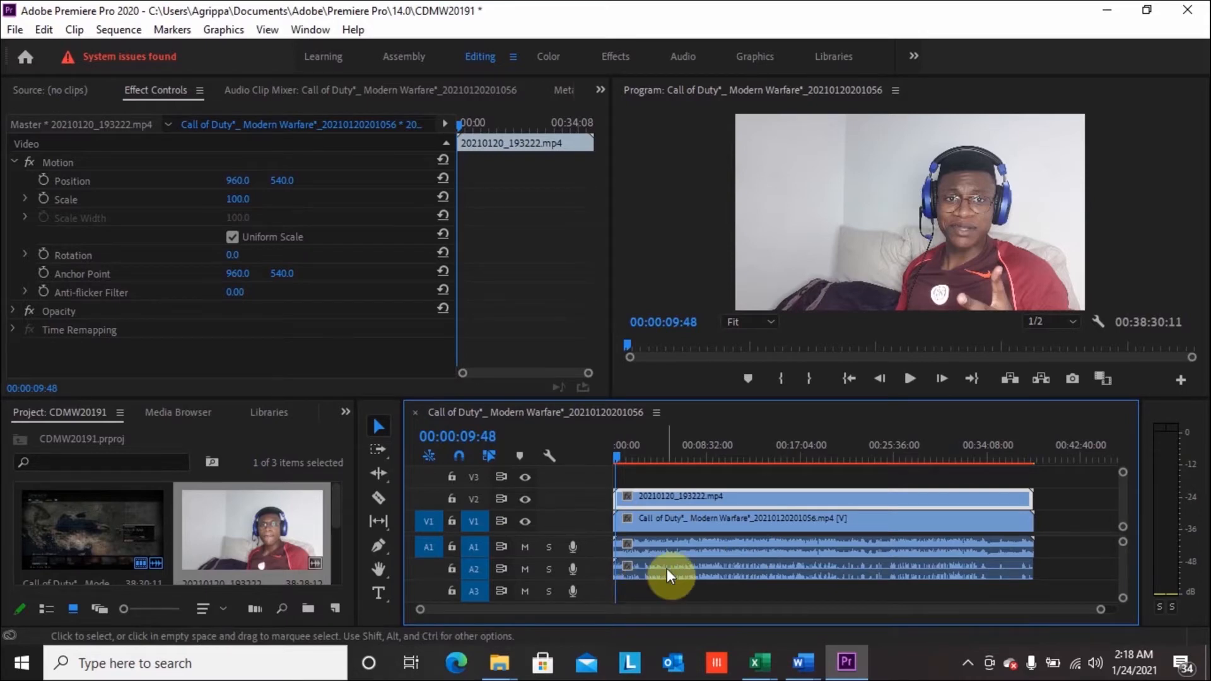
- Try deleting the facecam audio on A2 and undo the deletion
{"action": "left_click", "coordinate": [720, 569]}
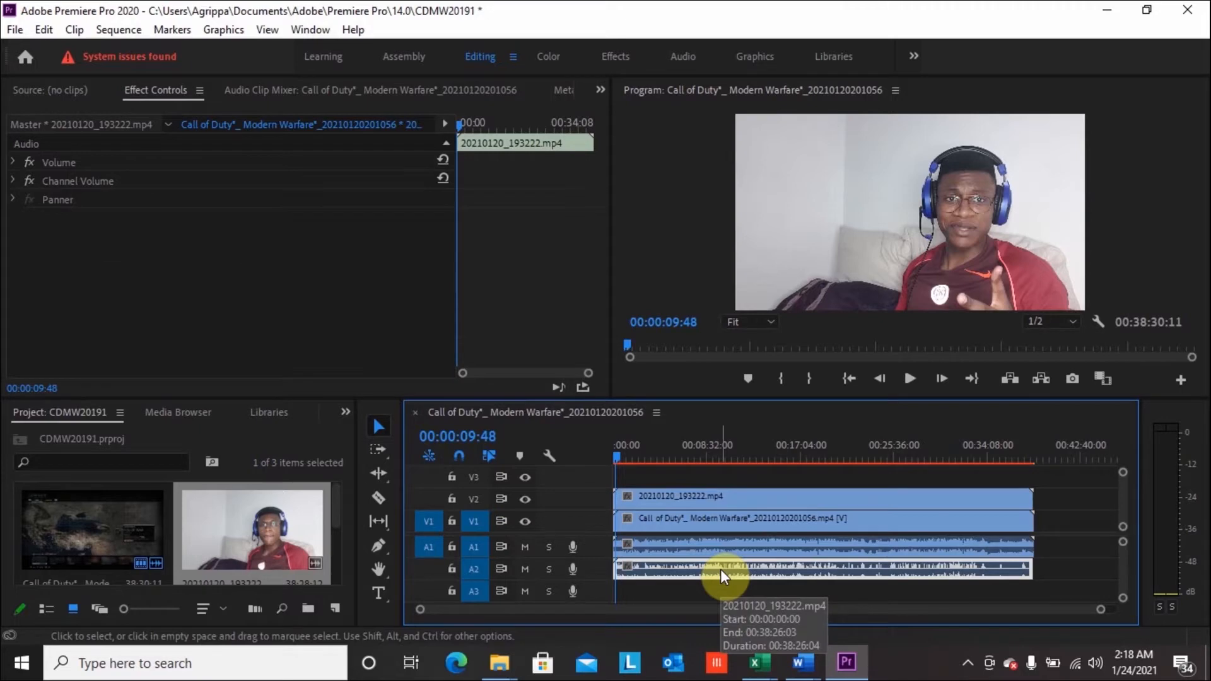
{"action": "key", "text": "Delete"}
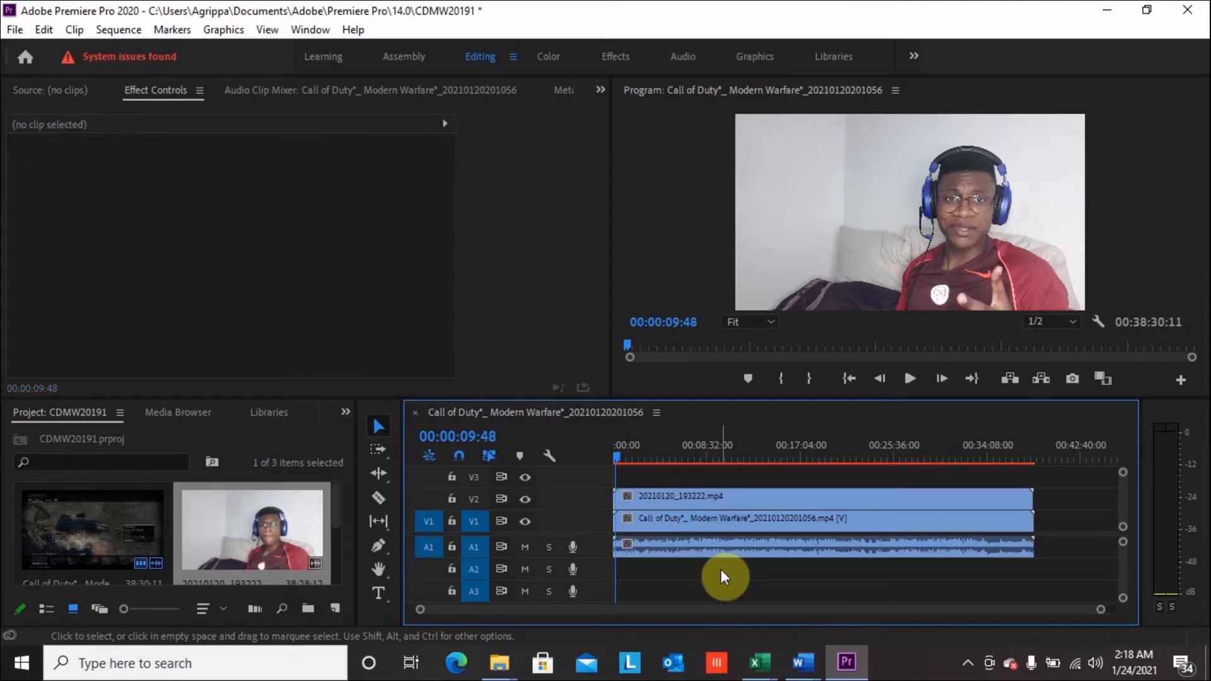
{"action": "key", "text": "ctrl+z"}
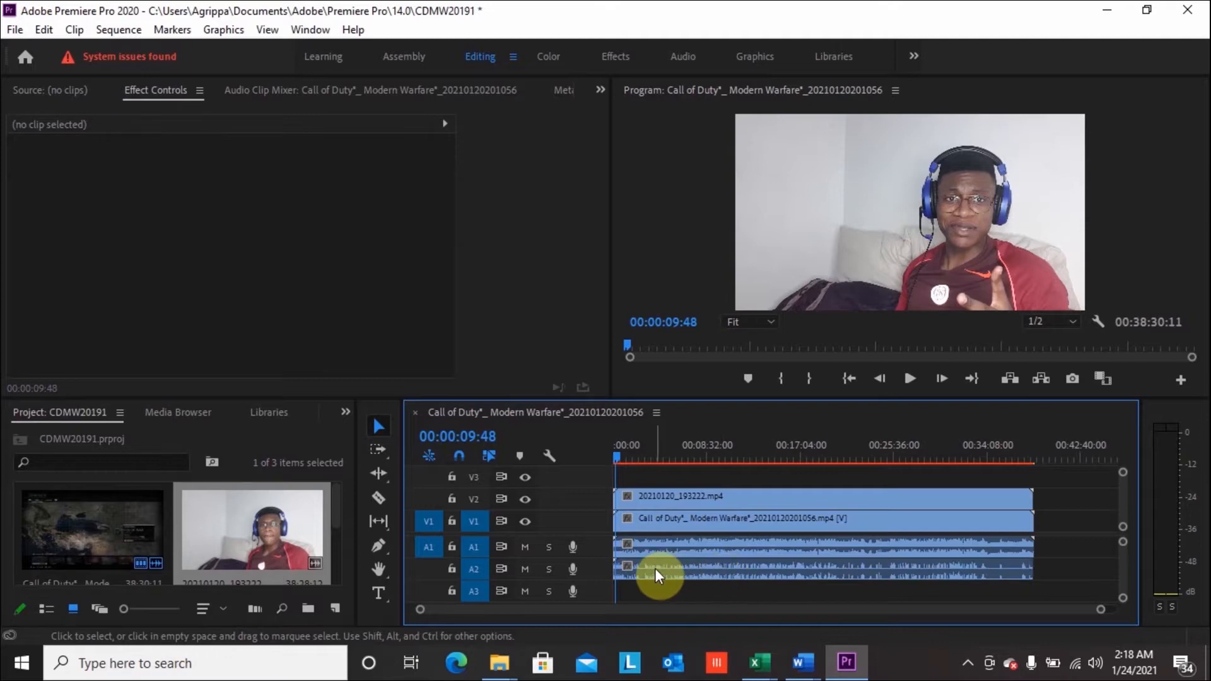
- Clear the unlinked facecam audio clip from track A2
{"action": "left_click", "coordinate": [696, 572]}
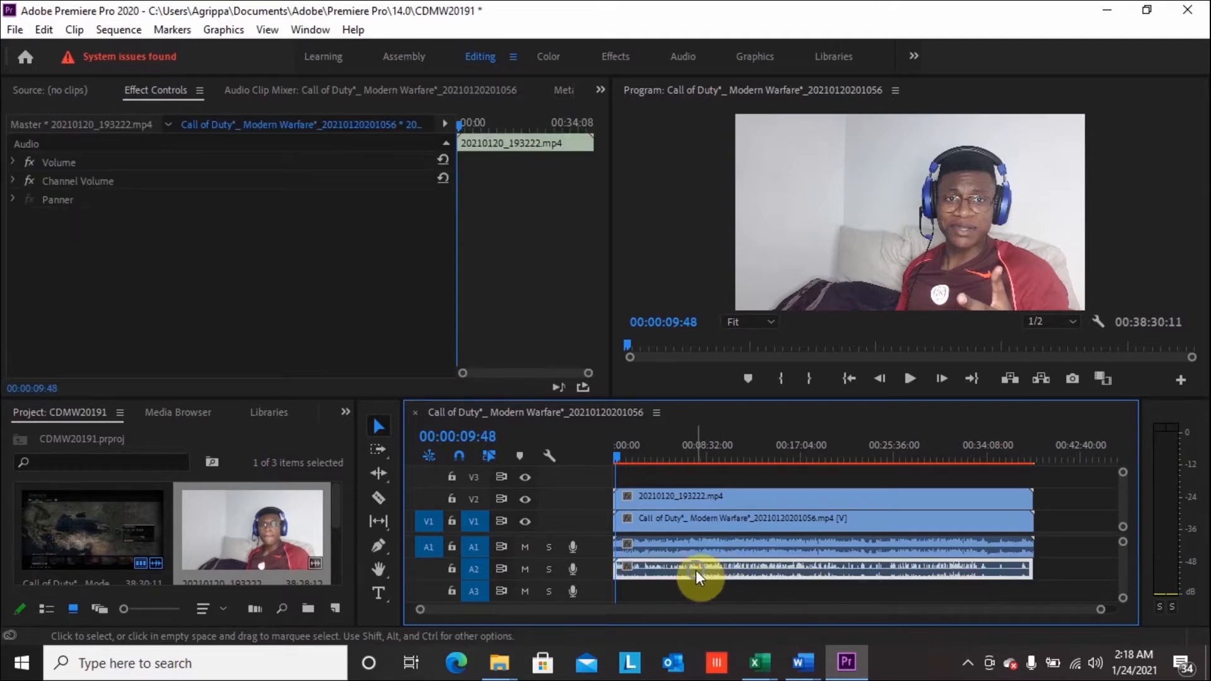
{"action": "right_click", "coordinate": [695, 570]}
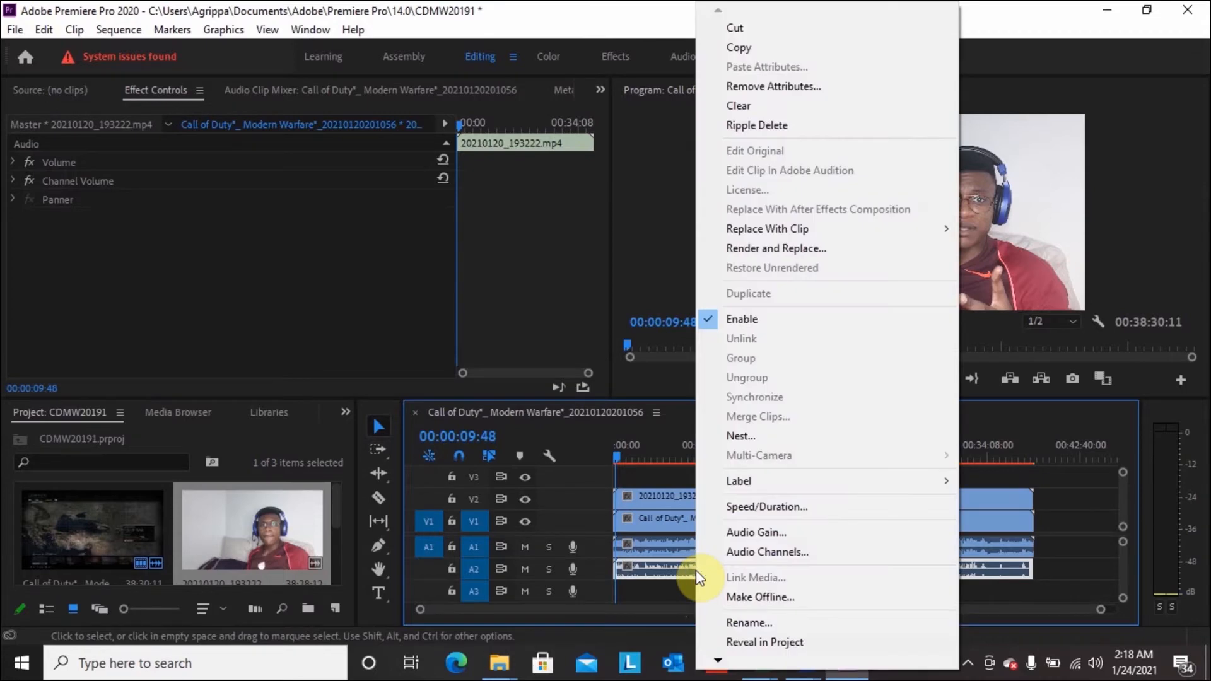
{"action": "left_click", "coordinate": [760, 109]}
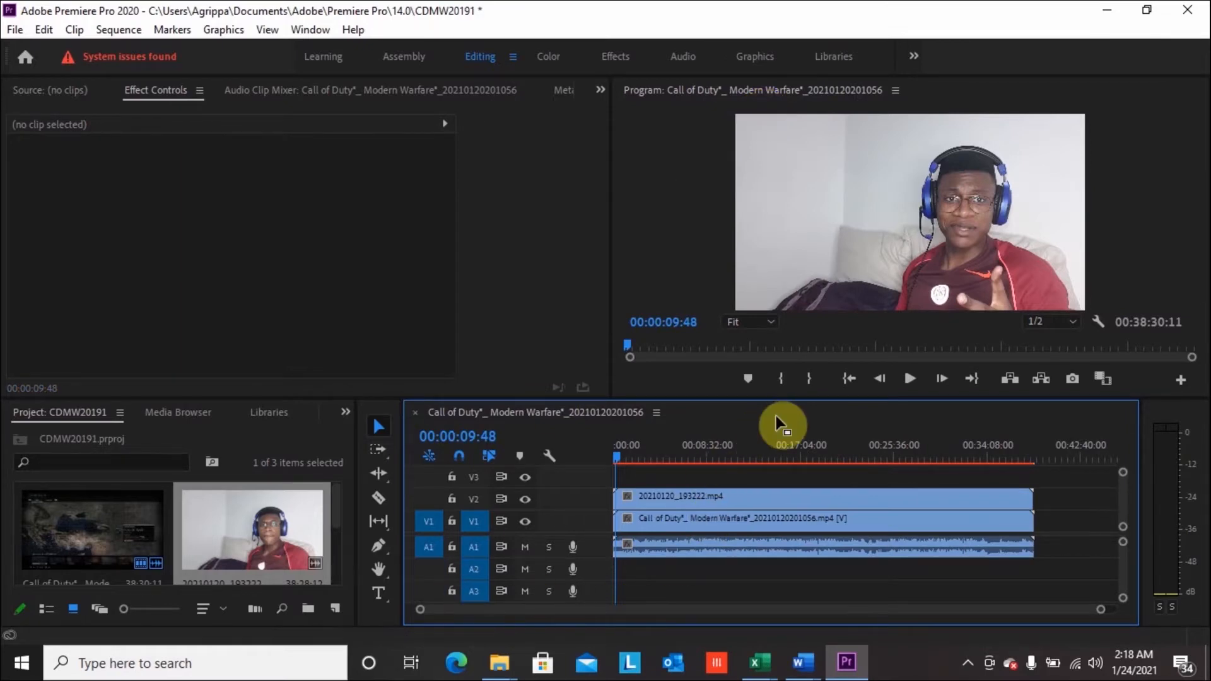
- Play the sequence from the beginning to check the remaining gameplay audio against the facecam video
{"action": "left_click", "coordinate": [615, 456]}
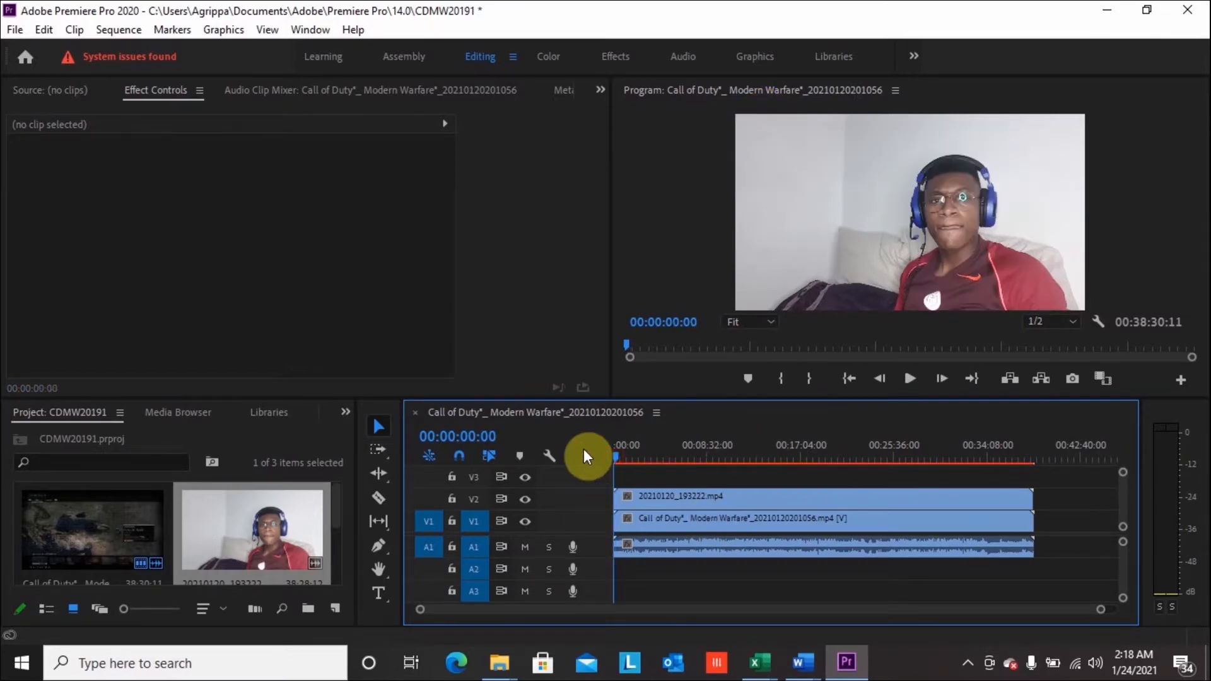
{"action": "left_click", "coordinate": [908, 378]}
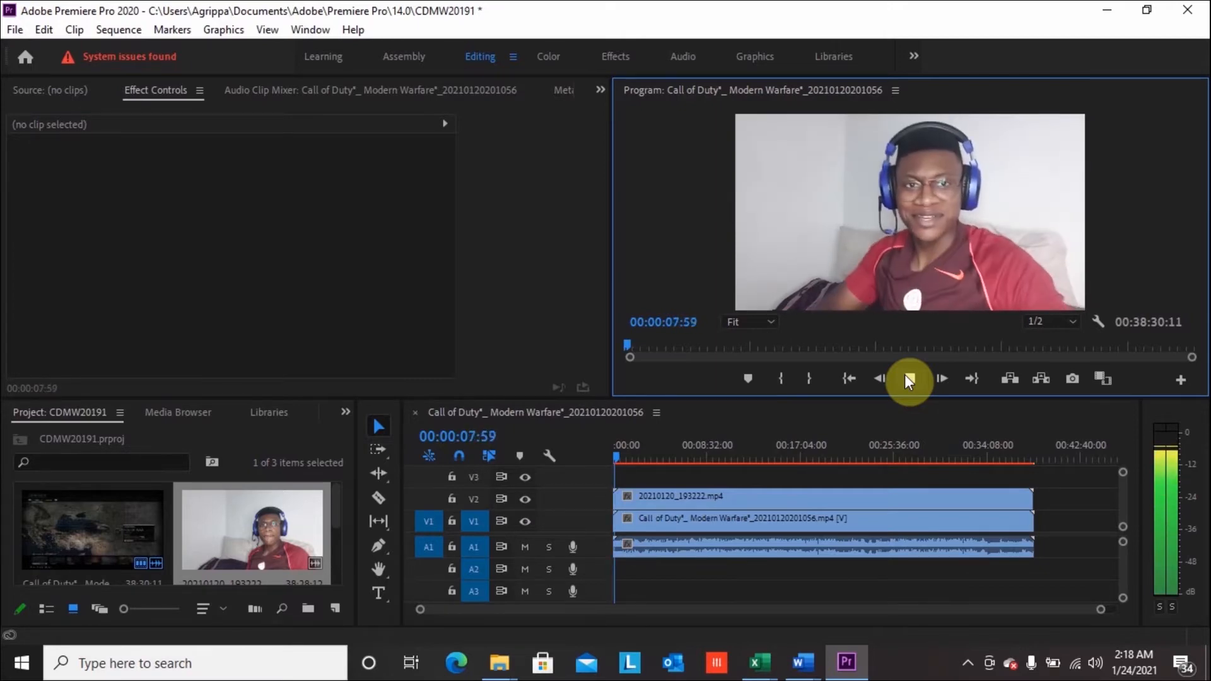
{"action": "left_click", "coordinate": [908, 378]}
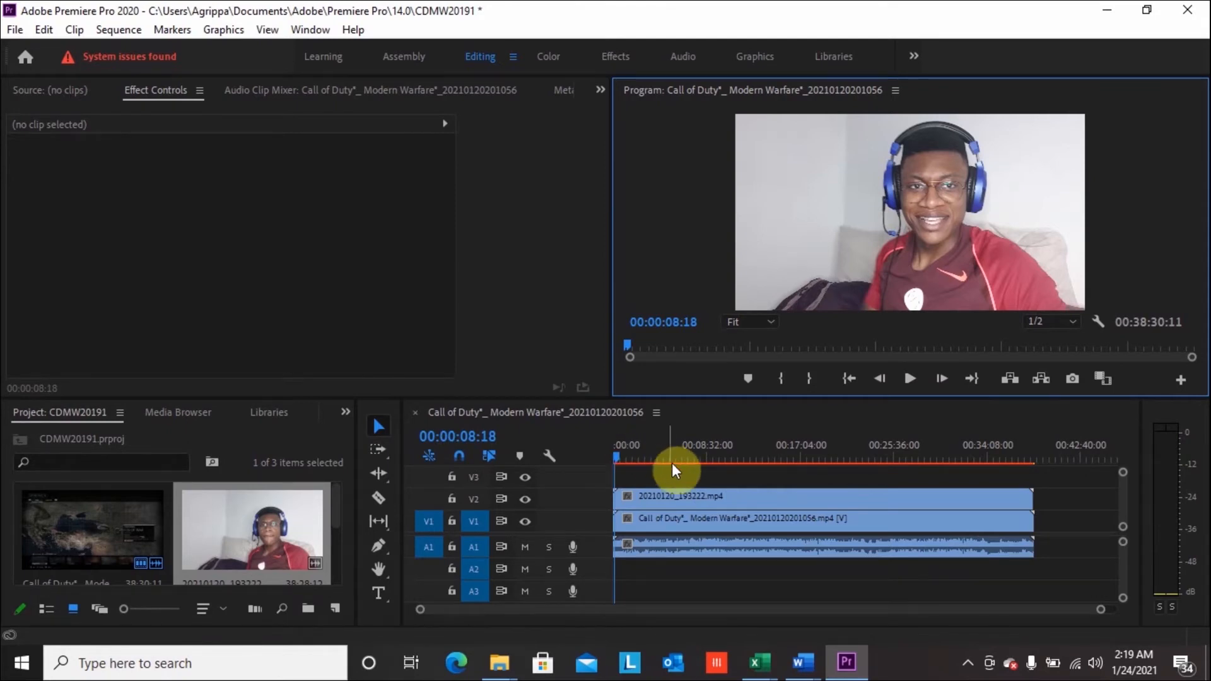
- Return the playhead to the start and split the gameplay clip at about 00:38:26:04, where the facecam clip ends, with the Razor tool
{"action": "left_click", "coordinate": [615, 454]}
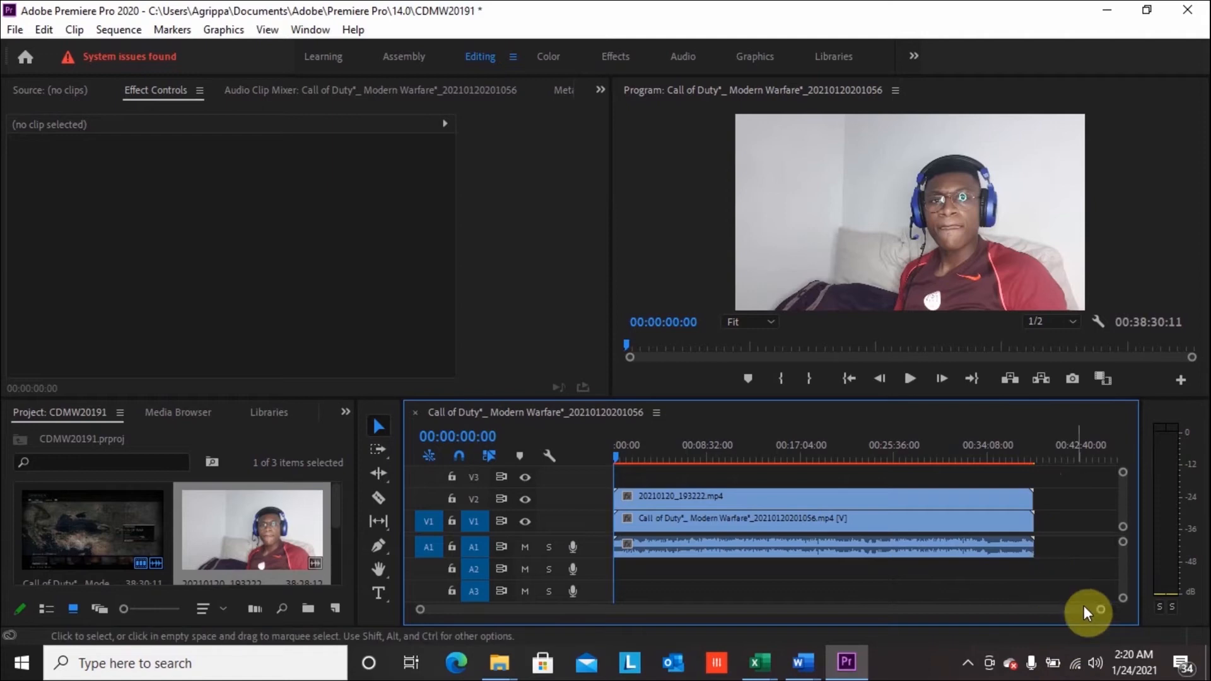
{"action": "left_click_drag", "start_coordinate": [1095, 611], "coordinate": [1007, 606]}
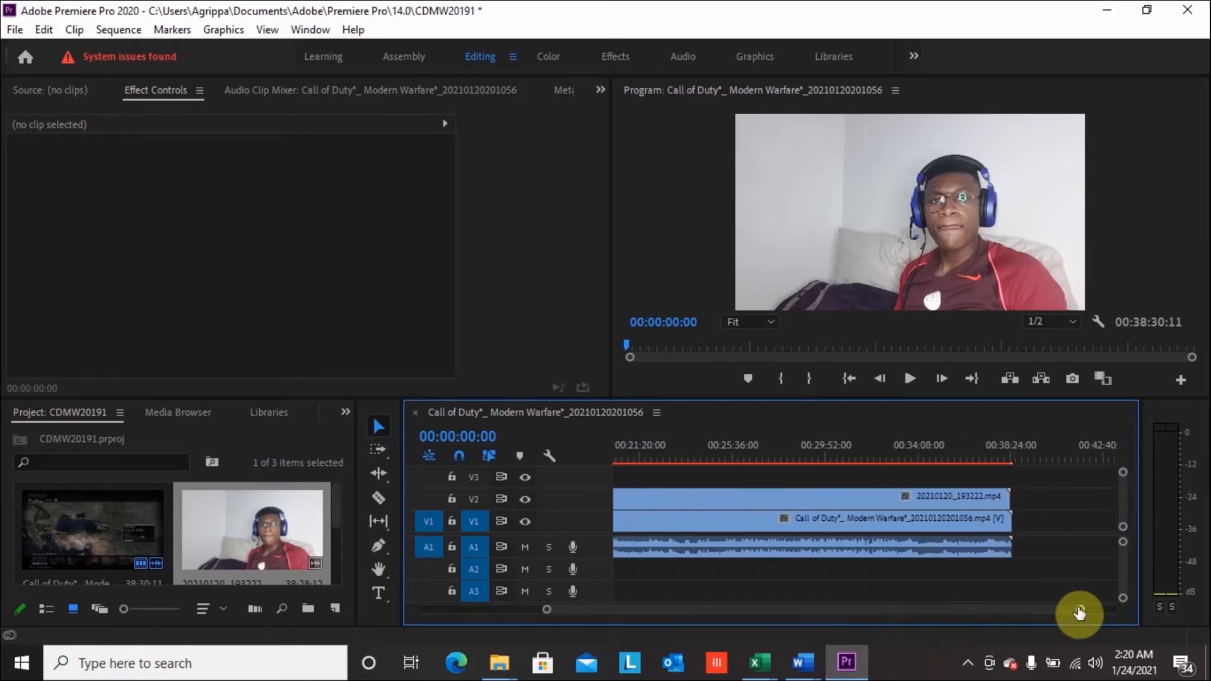
{"action": "left_click_drag", "start_coordinate": [1078, 609], "coordinate": [965, 611]}
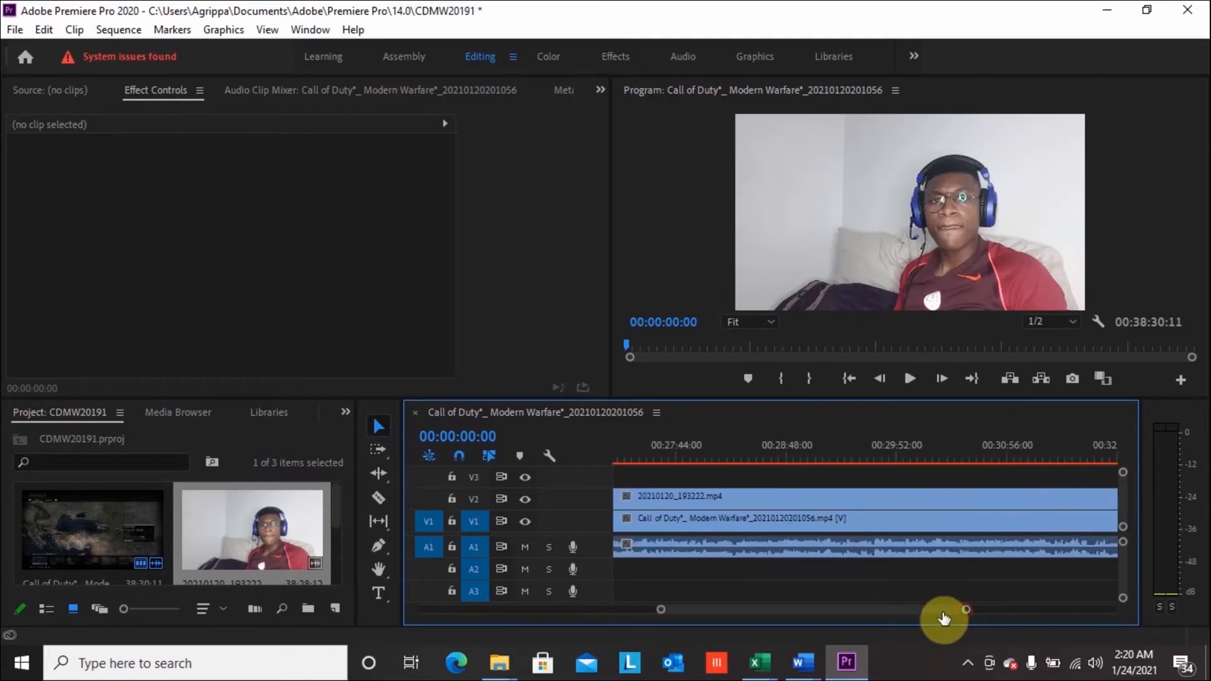
{"action": "left_click_drag", "start_coordinate": [888, 609], "coordinate": [959, 610]}
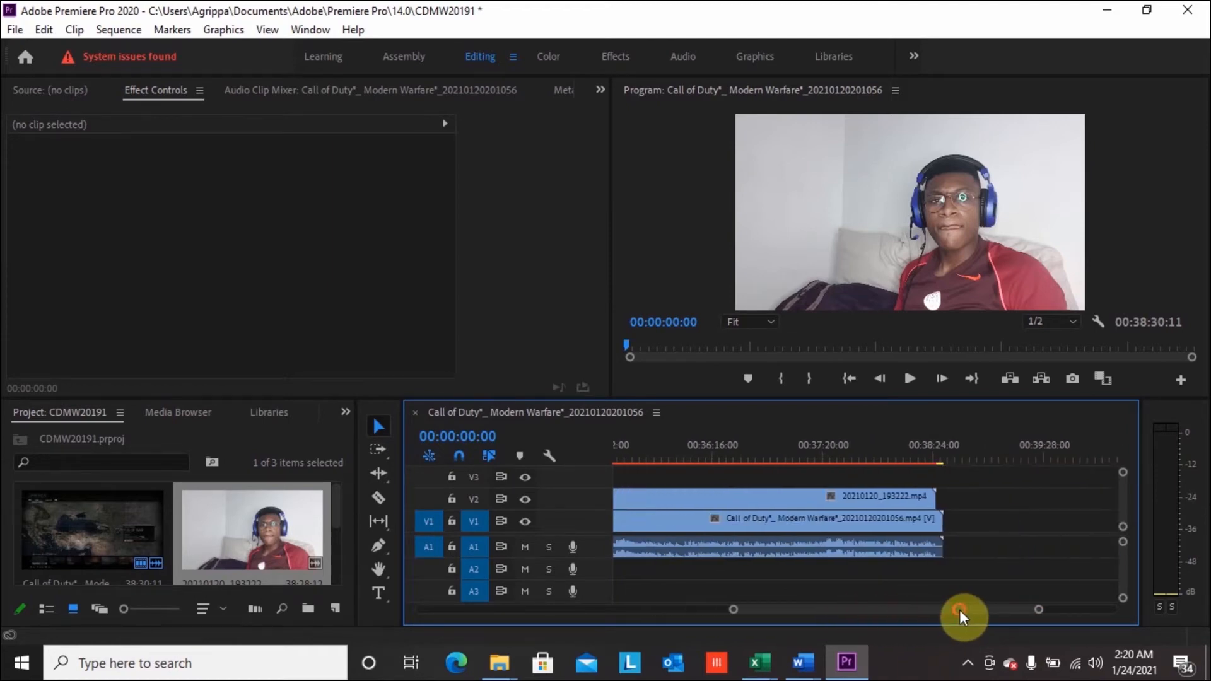
{"action": "left_click", "coordinate": [377, 500]}
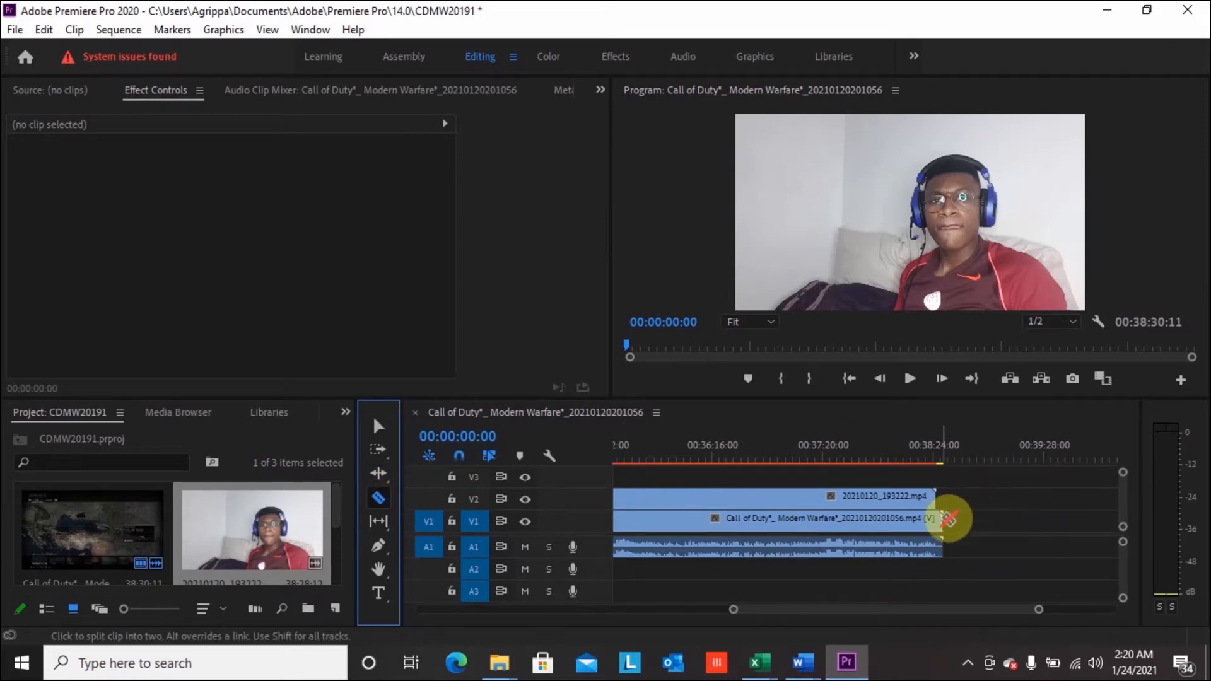
{"action": "left_click", "coordinate": [941, 518]}
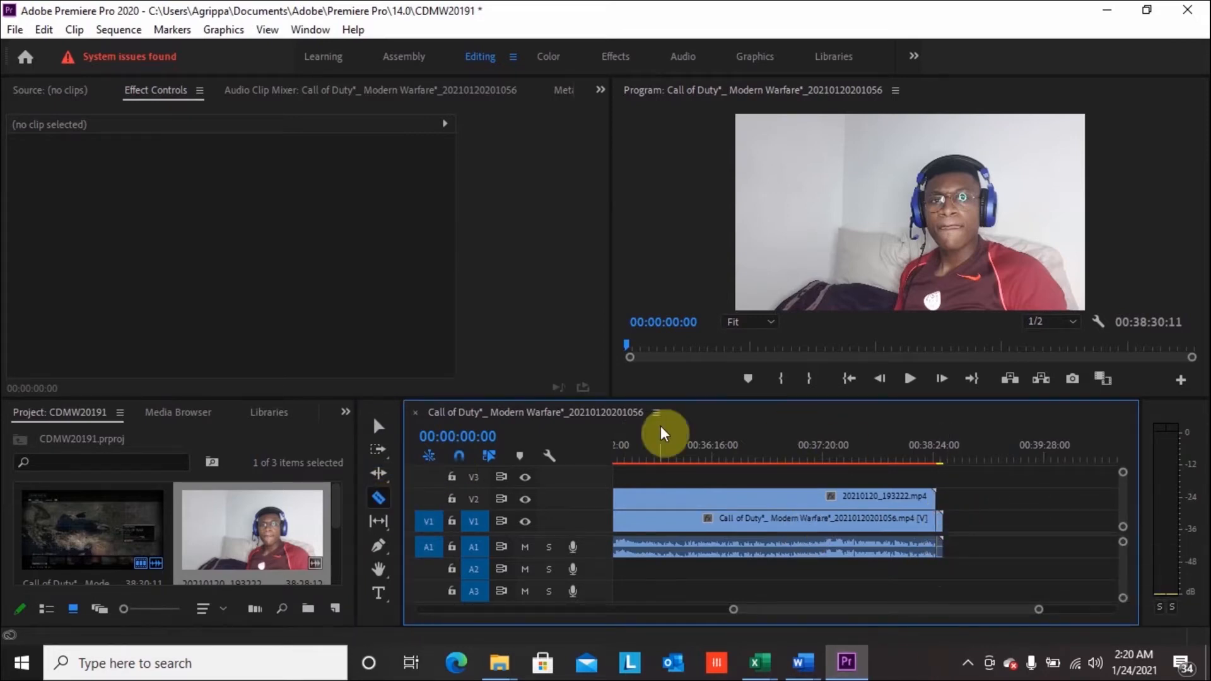
- Delete the leftover gameplay segment that extends past the end of the facecam clip
{"action": "left_click", "coordinate": [379, 424]}
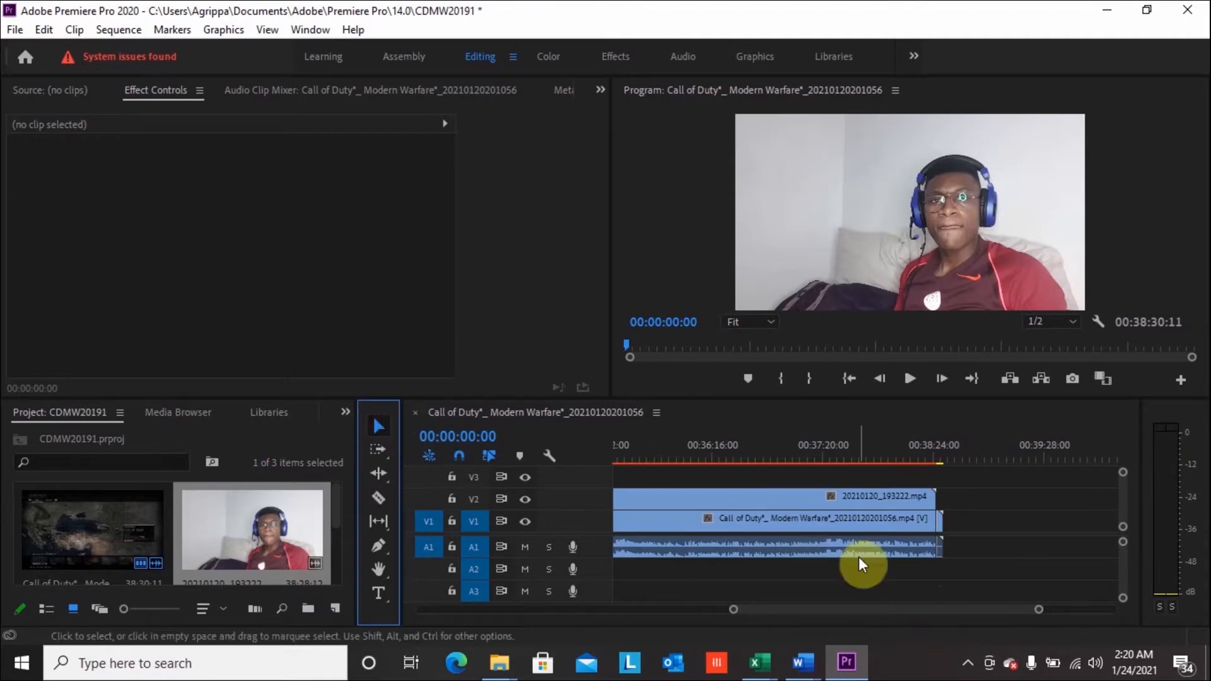
{"action": "left_click", "coordinate": [946, 565]}
{"action": "left_click", "coordinate": [940, 522]}
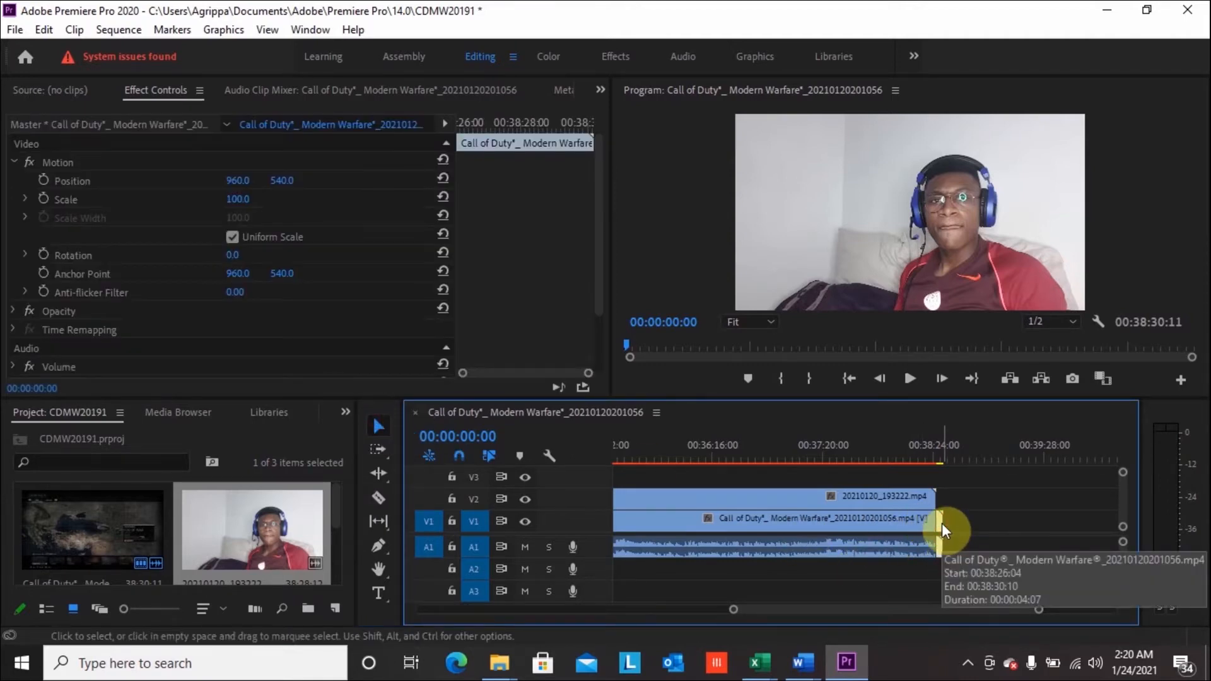
{"action": "key", "text": "Delete"}
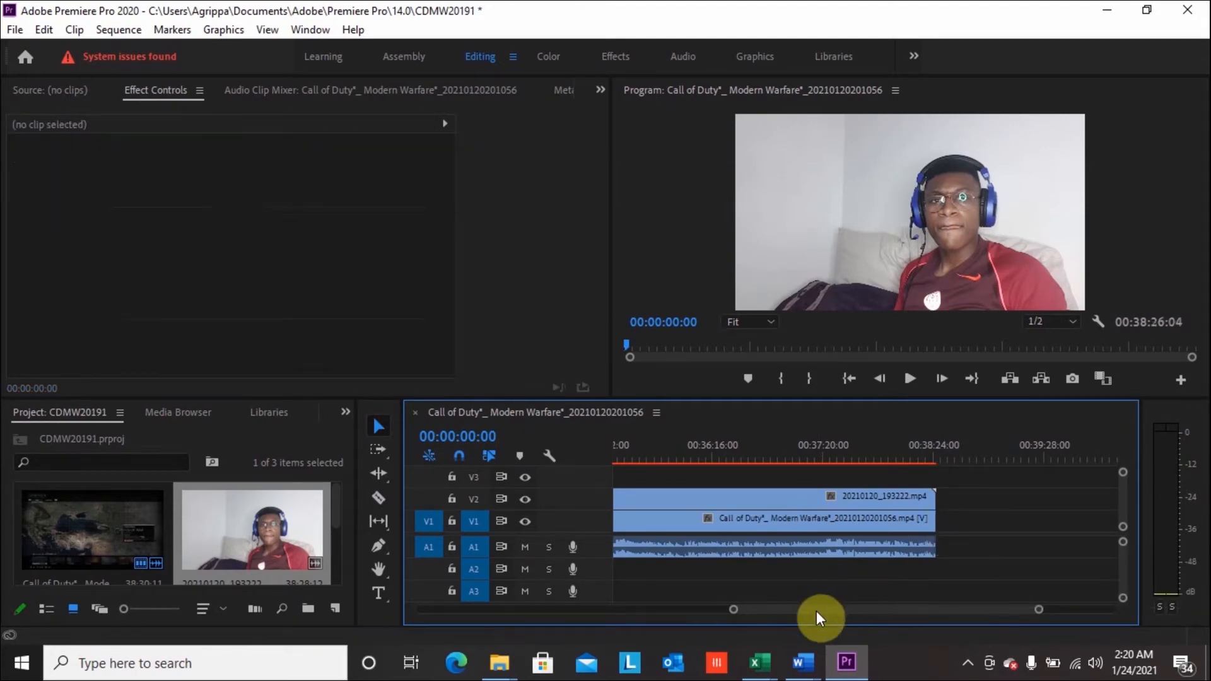
- Apply the Horizontal Flip video effect from the Transform group to the facecam clip on V2
{"action": "left_click_drag", "start_coordinate": [816, 611], "coordinate": [455, 610]}
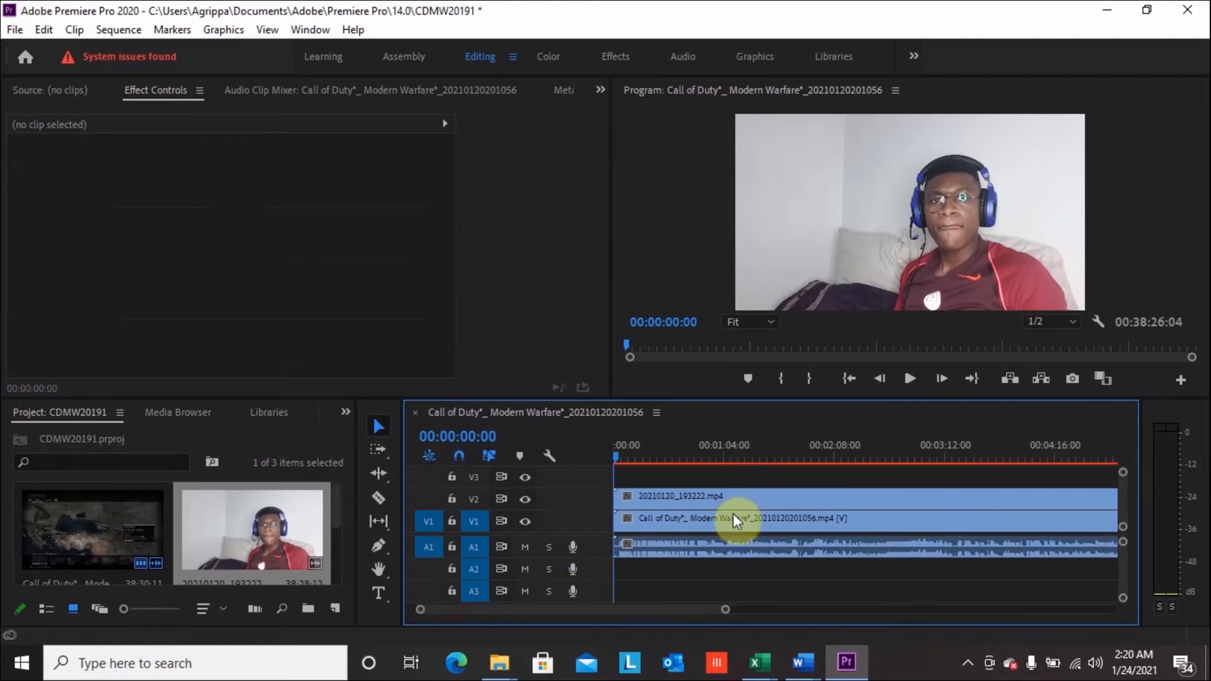
{"action": "left_click", "coordinate": [751, 501]}
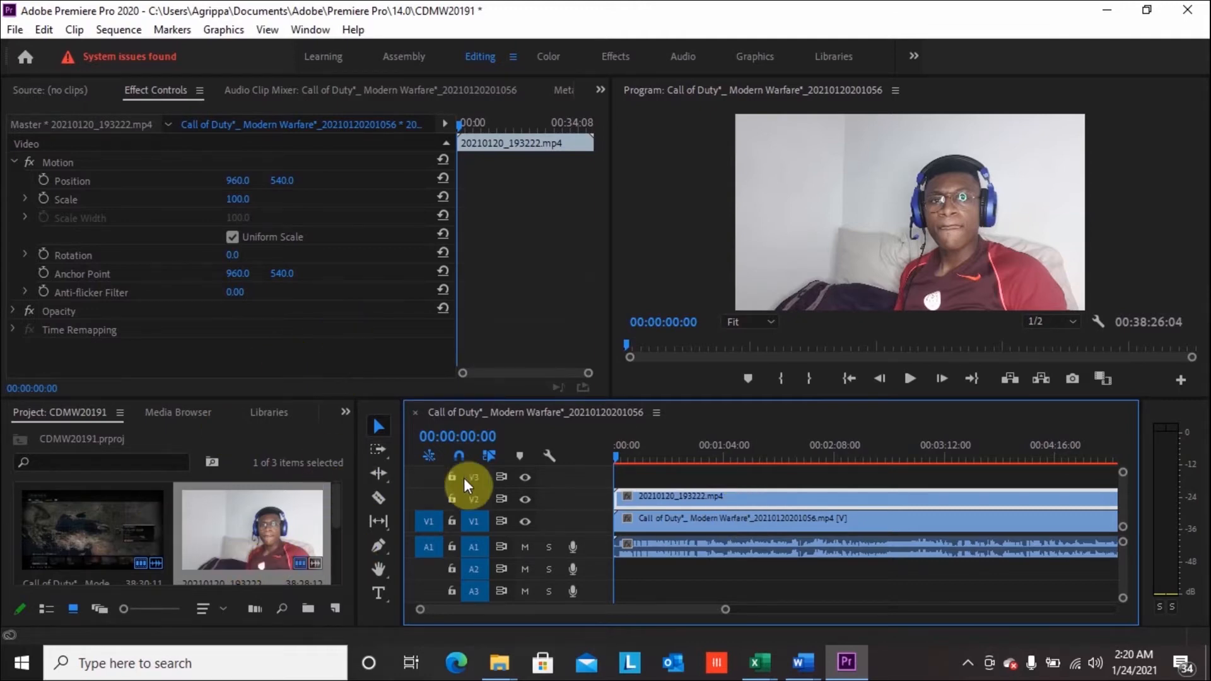
{"action": "left_click", "coordinate": [339, 411]}
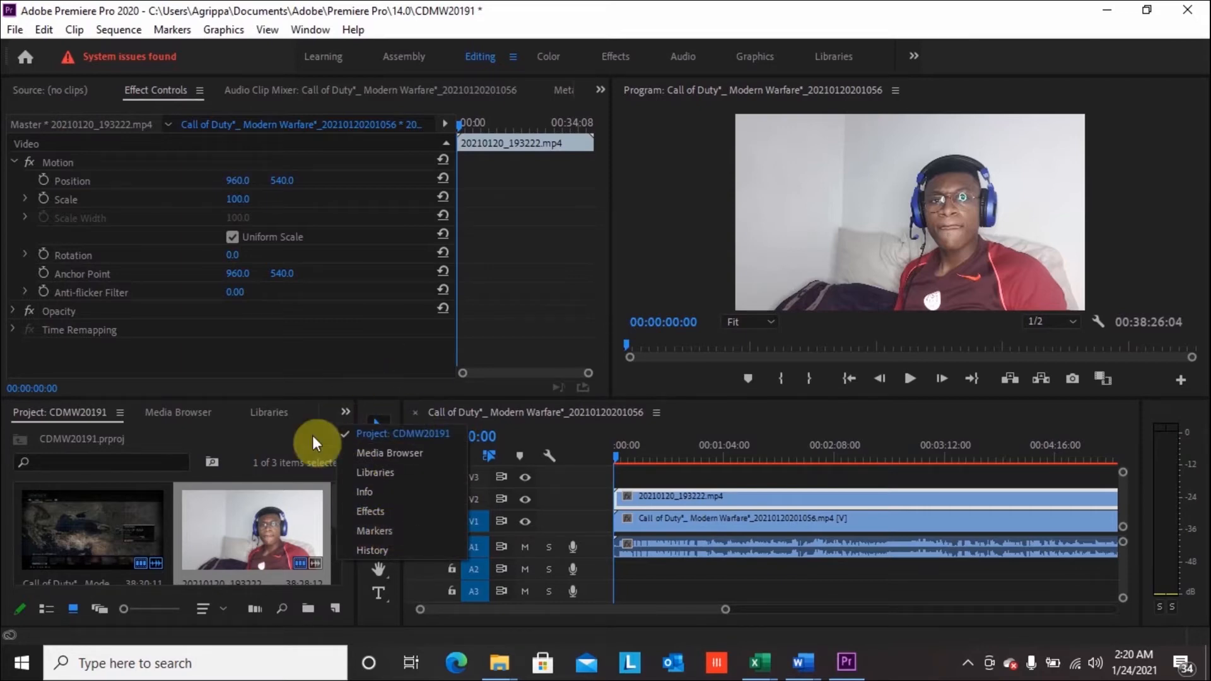
{"action": "left_click", "coordinate": [384, 511]}
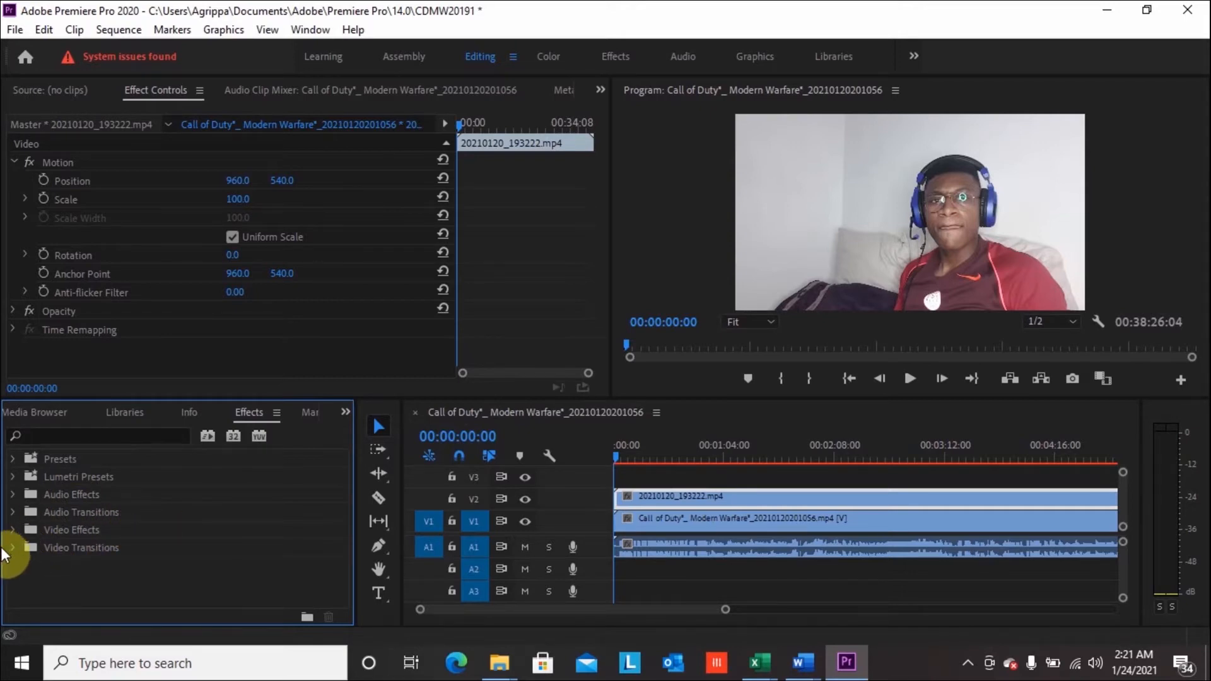
{"action": "left_click", "coordinate": [13, 530]}
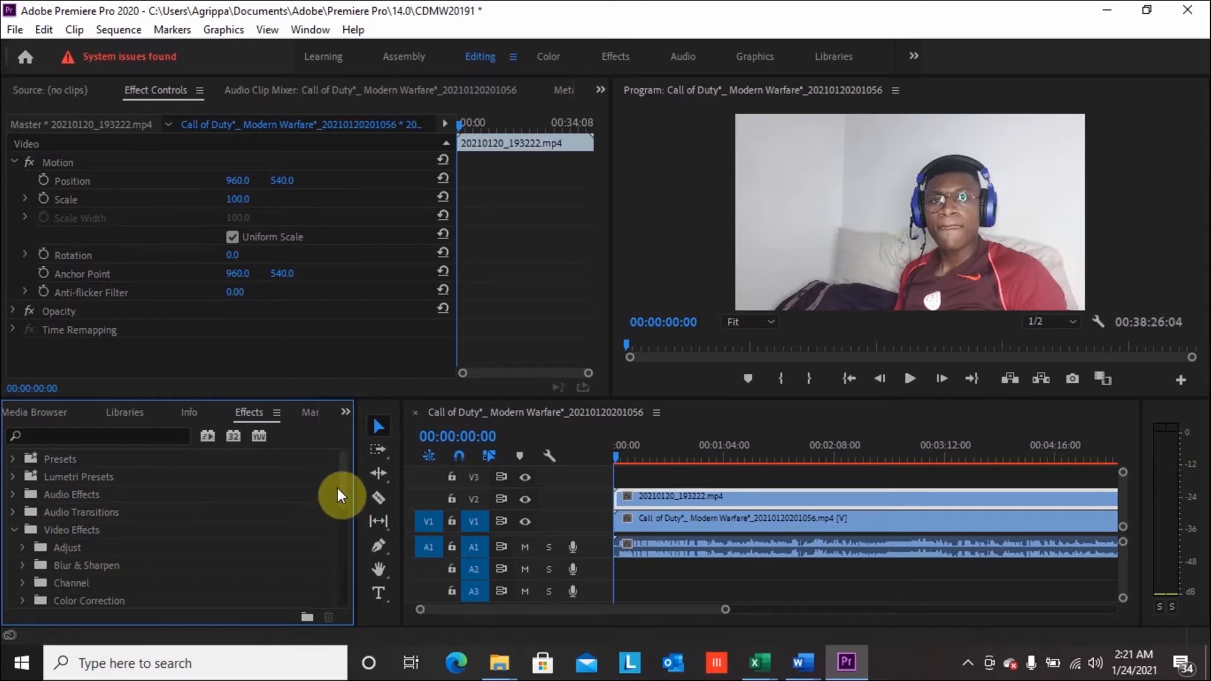
{"action": "left_click_drag", "start_coordinate": [341, 478], "coordinate": [342, 582]}
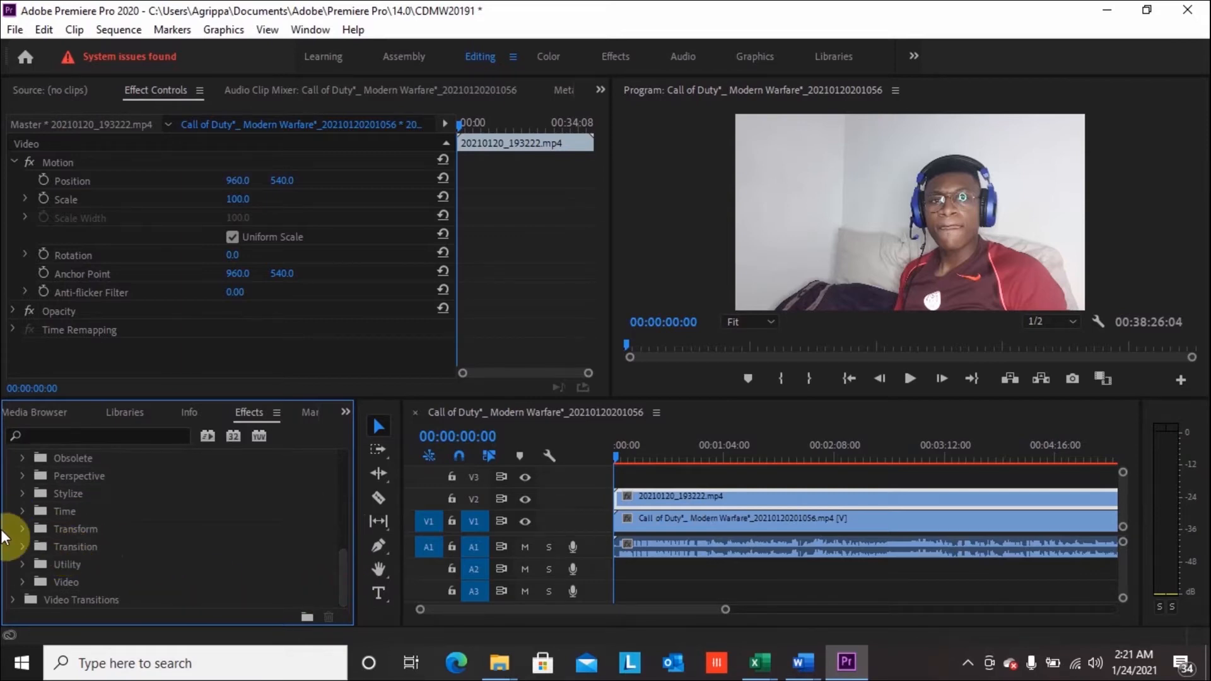
{"action": "left_click", "coordinate": [21, 528]}
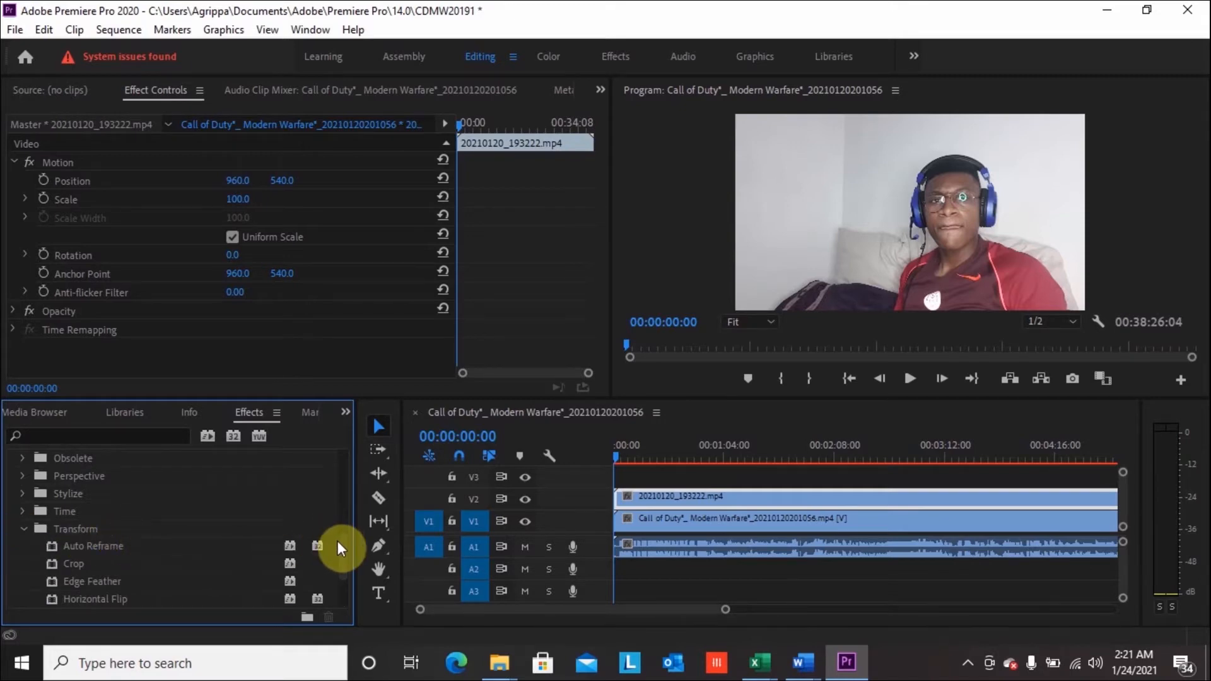
{"action": "scroll", "coordinate": [340, 547], "scroll_direction": "down", "scroll_amount": 1}
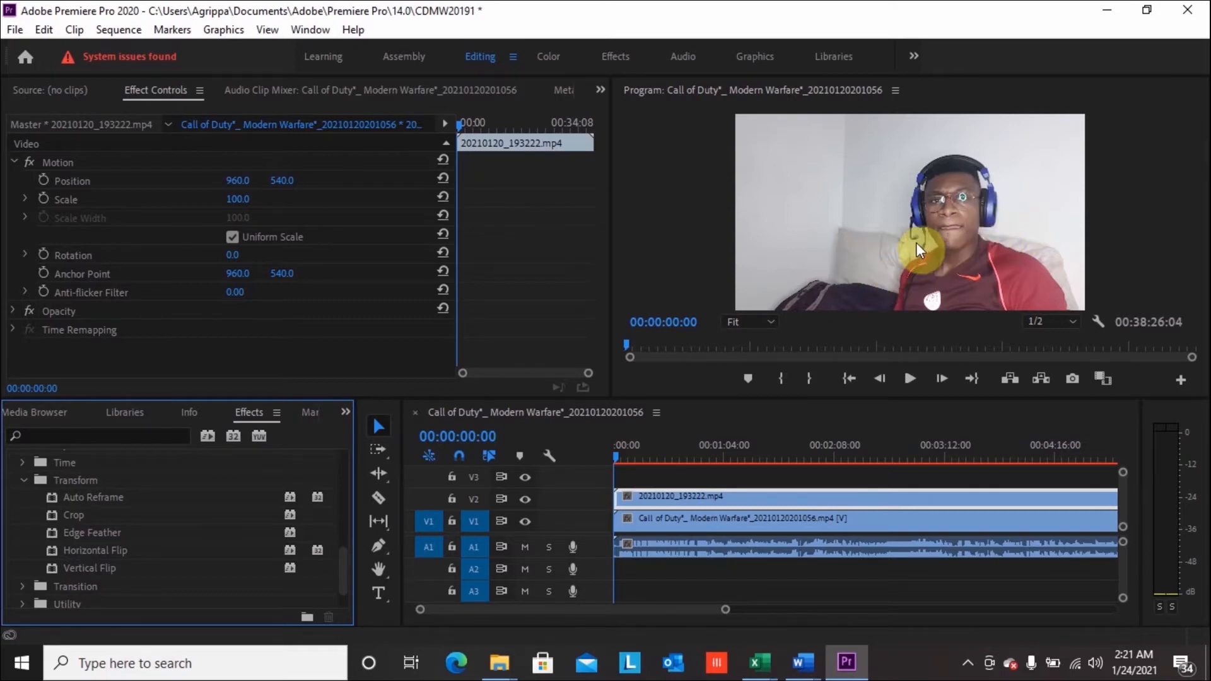
{"action": "left_click", "coordinate": [70, 551]}
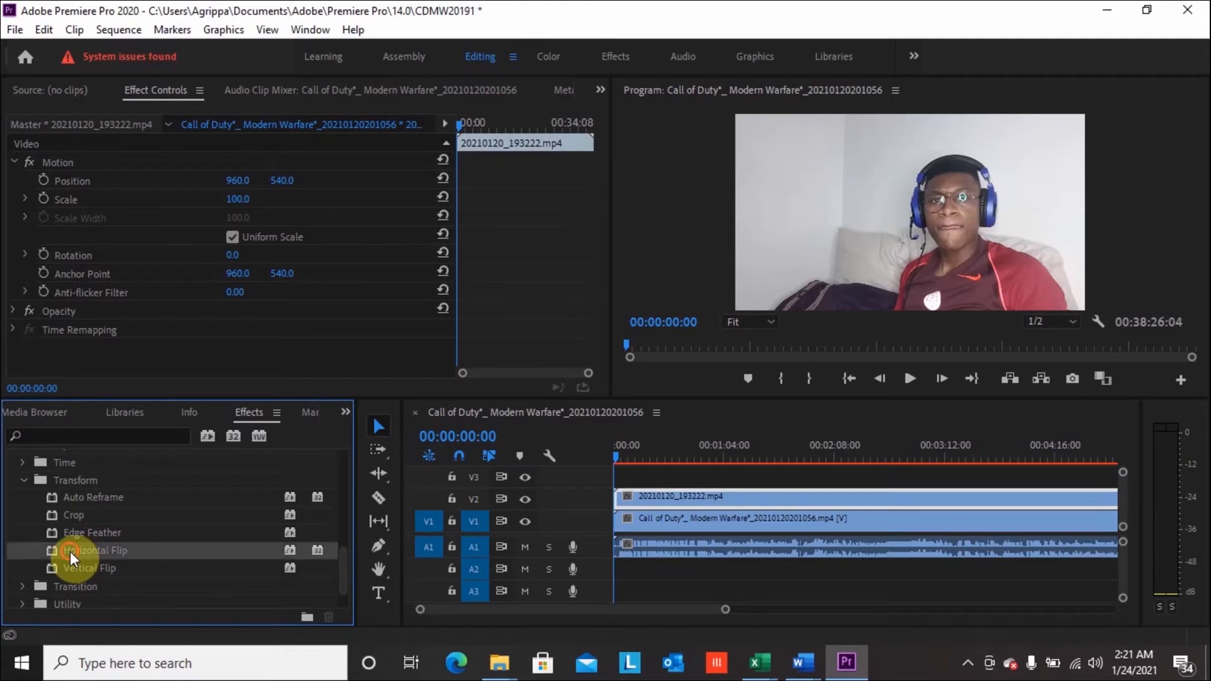
{"action": "left_click_drag", "start_coordinate": [70, 551], "coordinate": [650, 498]}
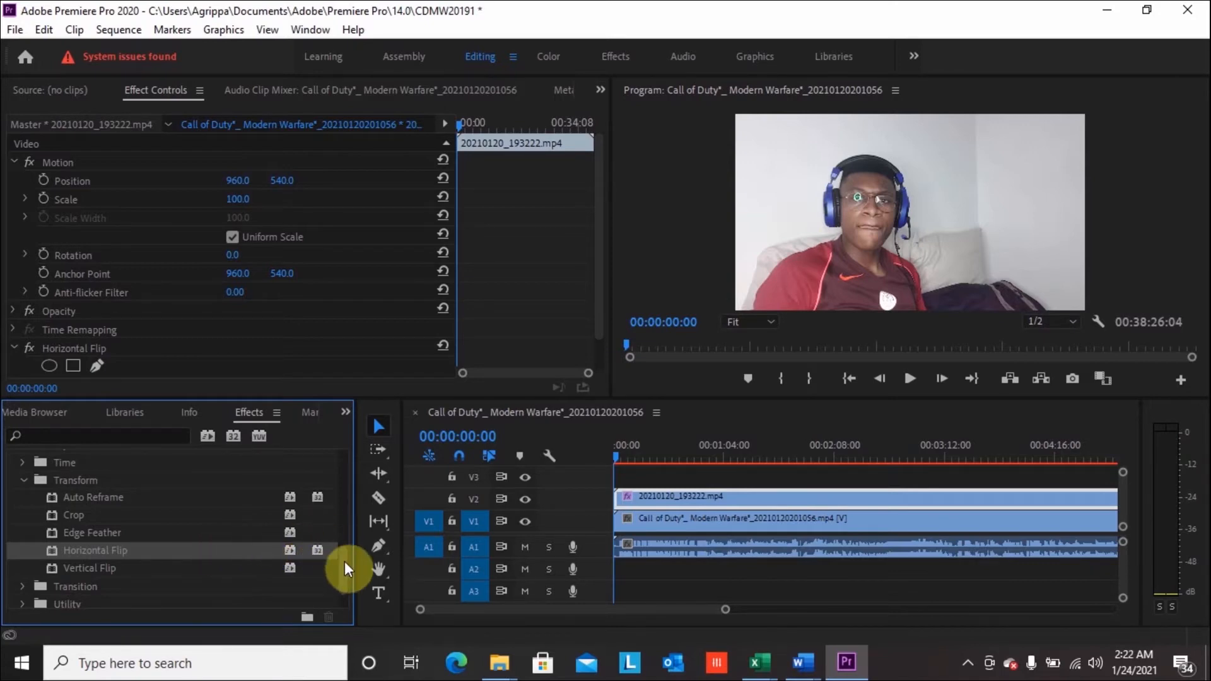
- Look through the video effect groups and examine the effects inside the Perspective group
{"action": "scroll", "coordinate": [344, 571], "scroll_direction": "down", "scroll_amount": 1}
{"action": "scroll", "coordinate": [339, 561], "scroll_direction": "up", "scroll_amount": 2}
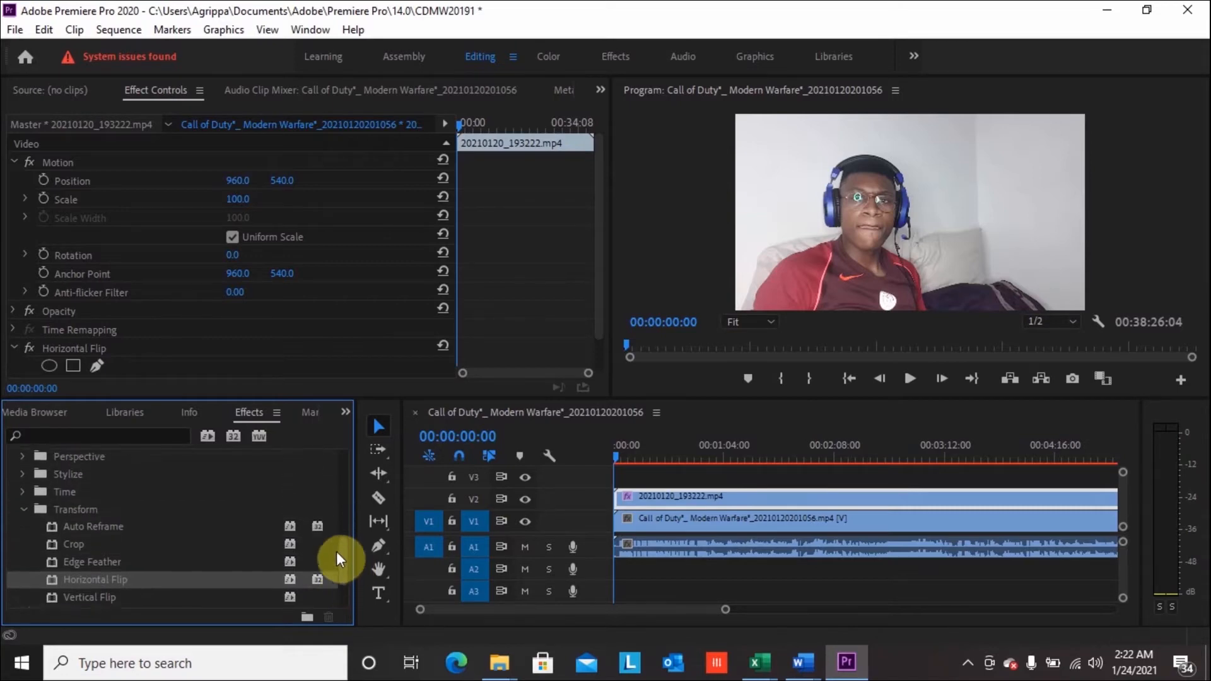
{"action": "scroll", "coordinate": [336, 551], "scroll_direction": "up", "scroll_amount": 3}
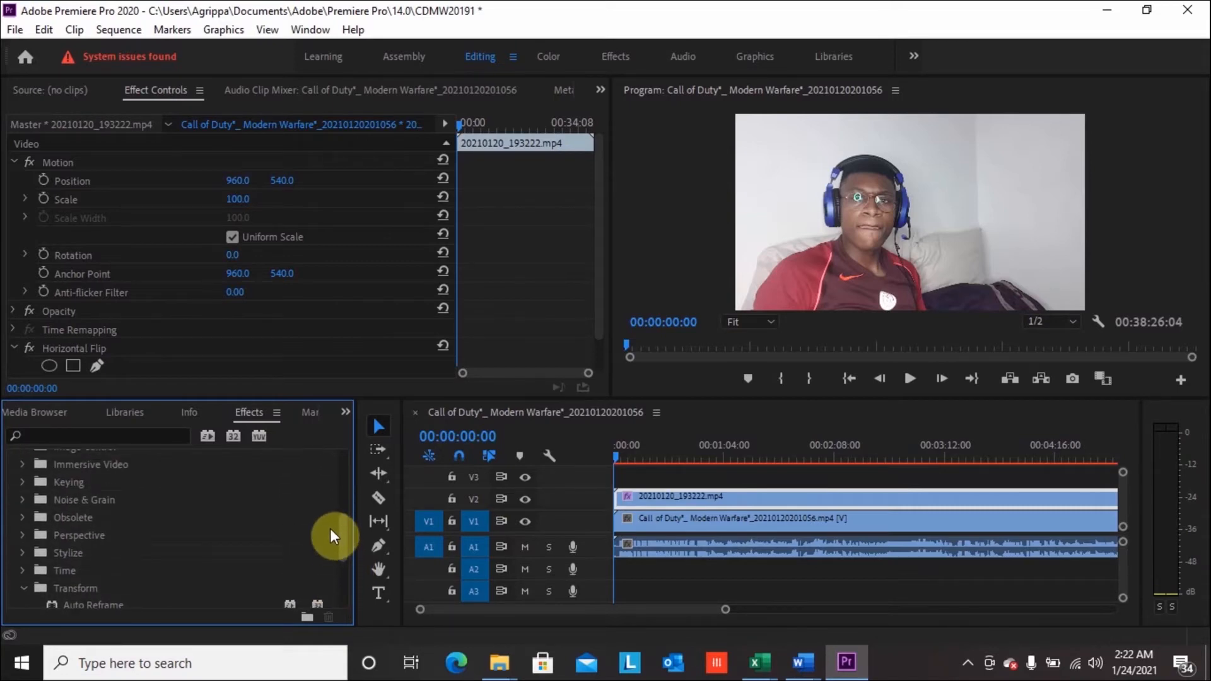
{"action": "scroll", "coordinate": [331, 528], "scroll_direction": "up", "scroll_amount": 1}
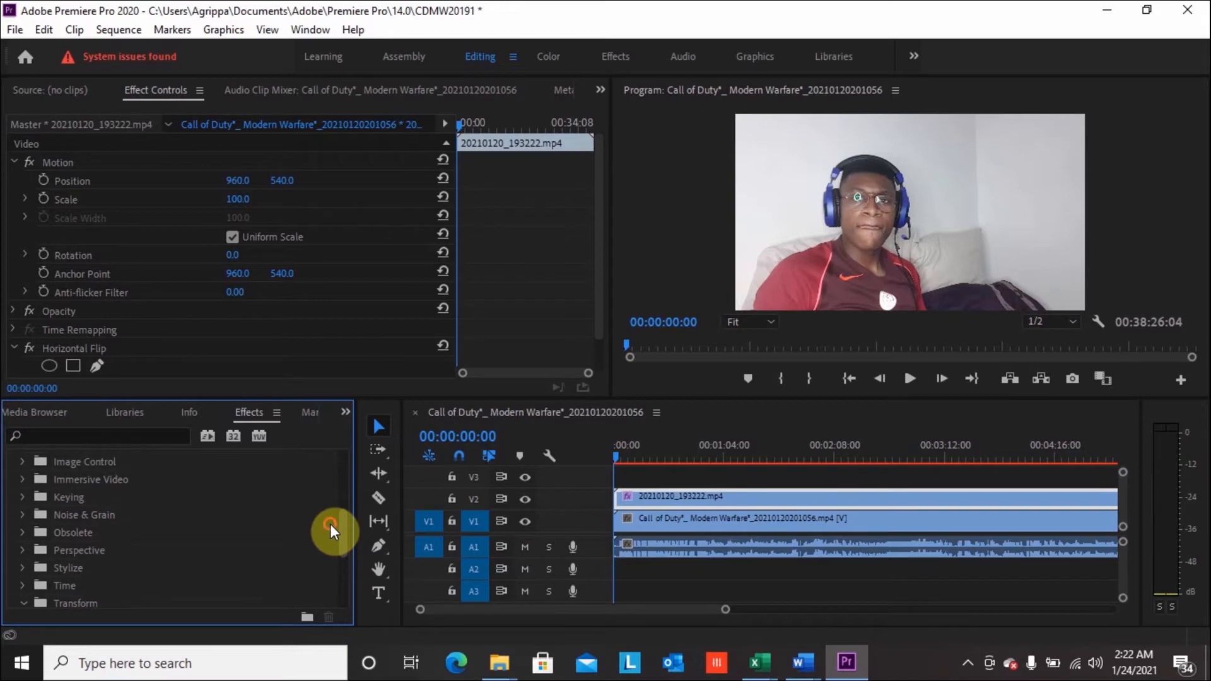
{"action": "left_click", "coordinate": [24, 558]}
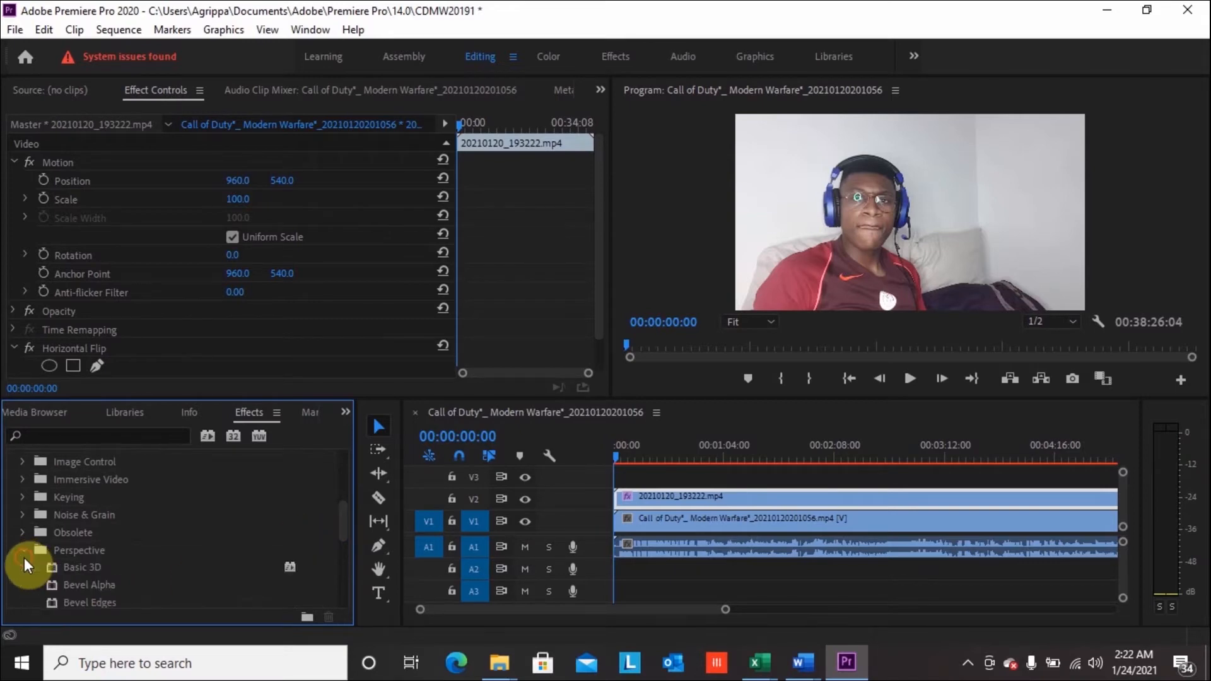
{"action": "left_click_drag", "start_coordinate": [346, 506], "coordinate": [341, 527]}
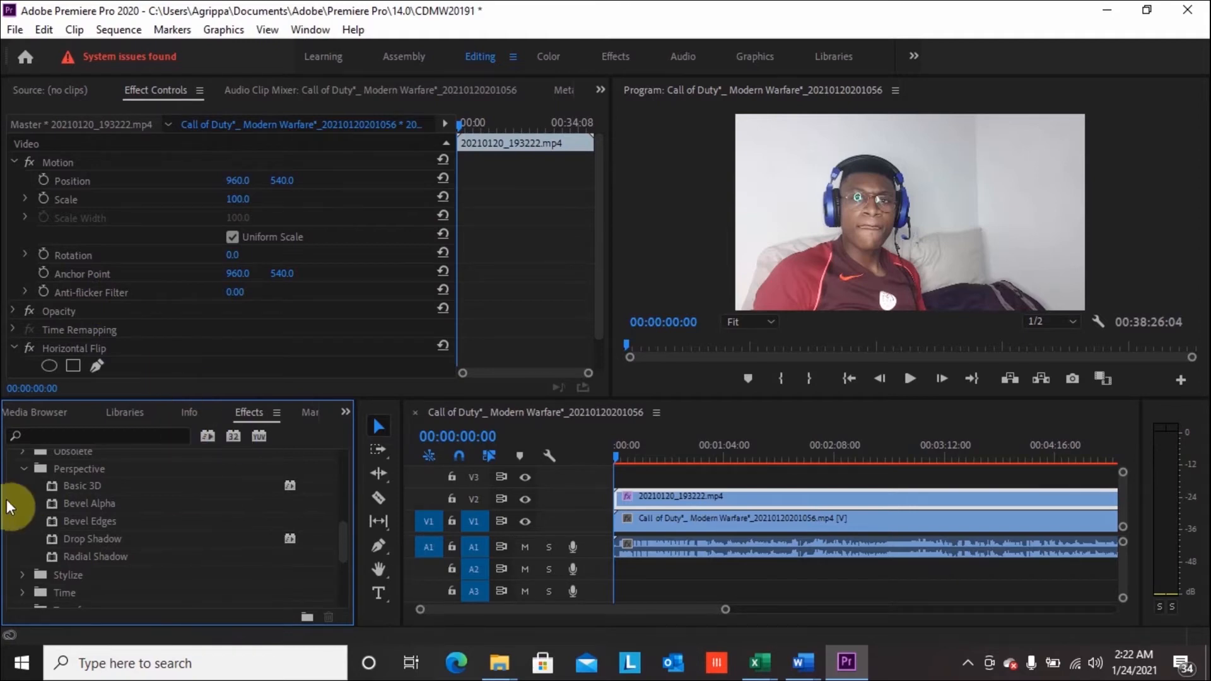
{"action": "left_click", "coordinate": [19, 468]}
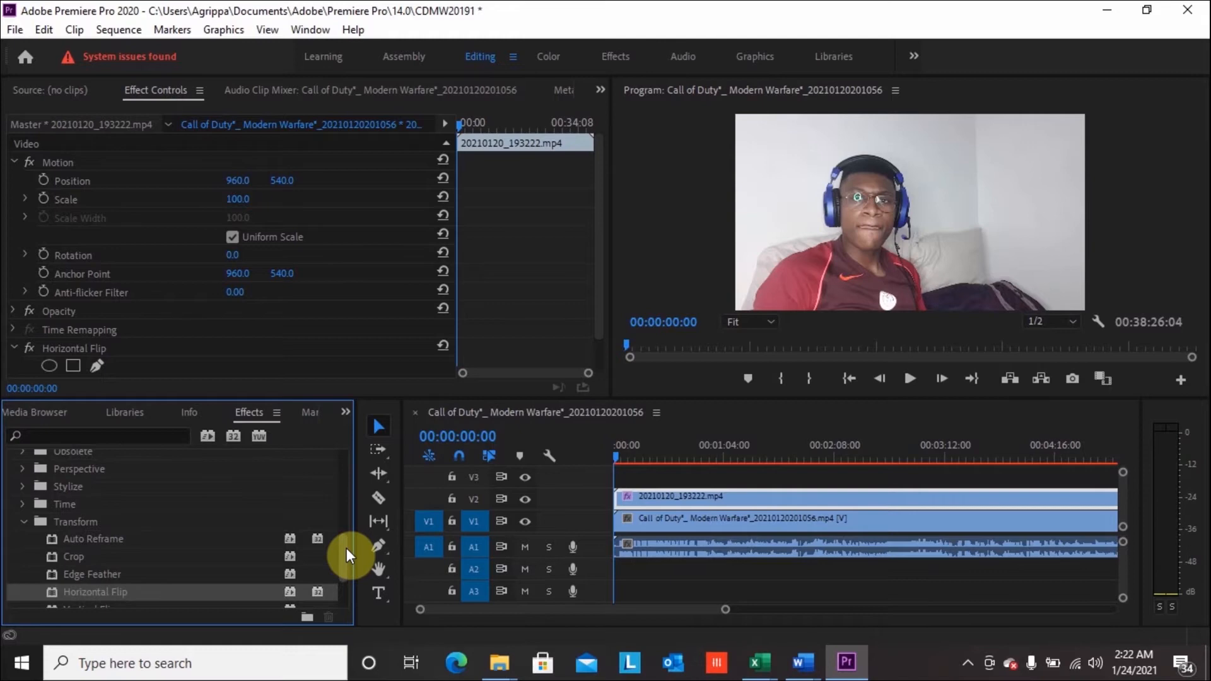
- Apply the Crop effect from the Transform group to the facecam clip on V2
{"action": "scroll", "coordinate": [346, 547], "scroll_direction": "down", "scroll_amount": 4}
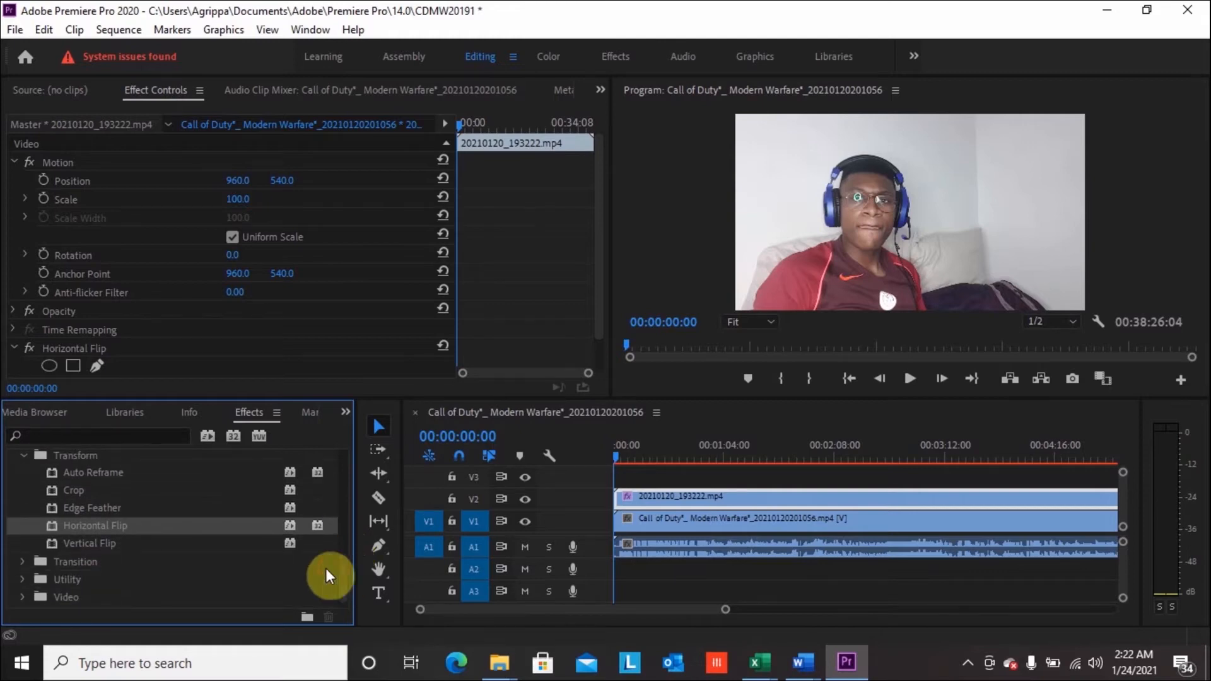
{"action": "left_click", "coordinate": [70, 489]}
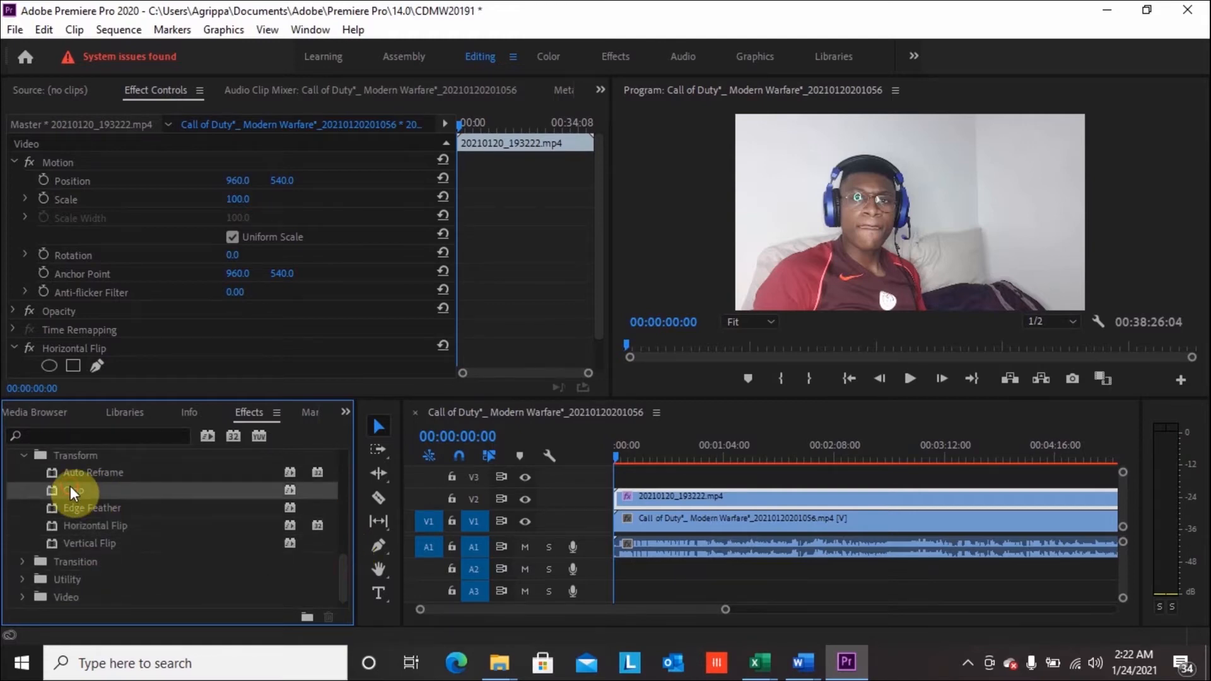
{"action": "left_click_drag", "start_coordinate": [70, 489], "coordinate": [699, 495]}
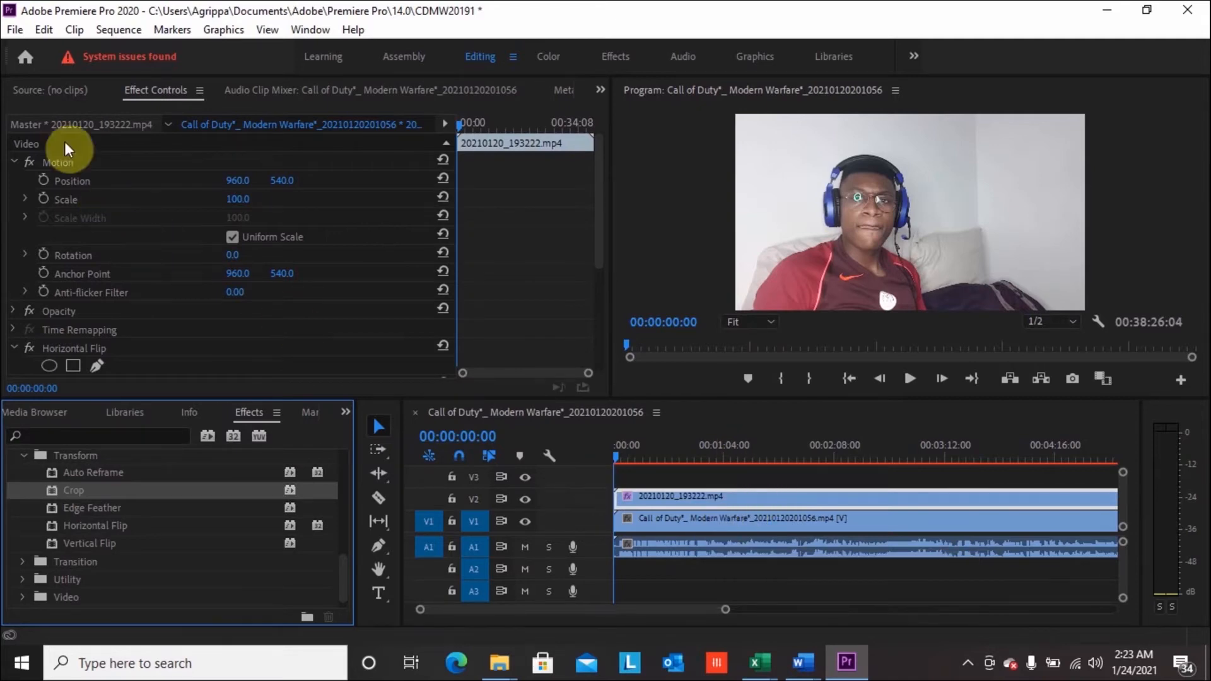
- Display the facecam clip's effect settings and examine its Horizontal Flip and Crop parameters
{"action": "left_click", "coordinate": [38, 91]}
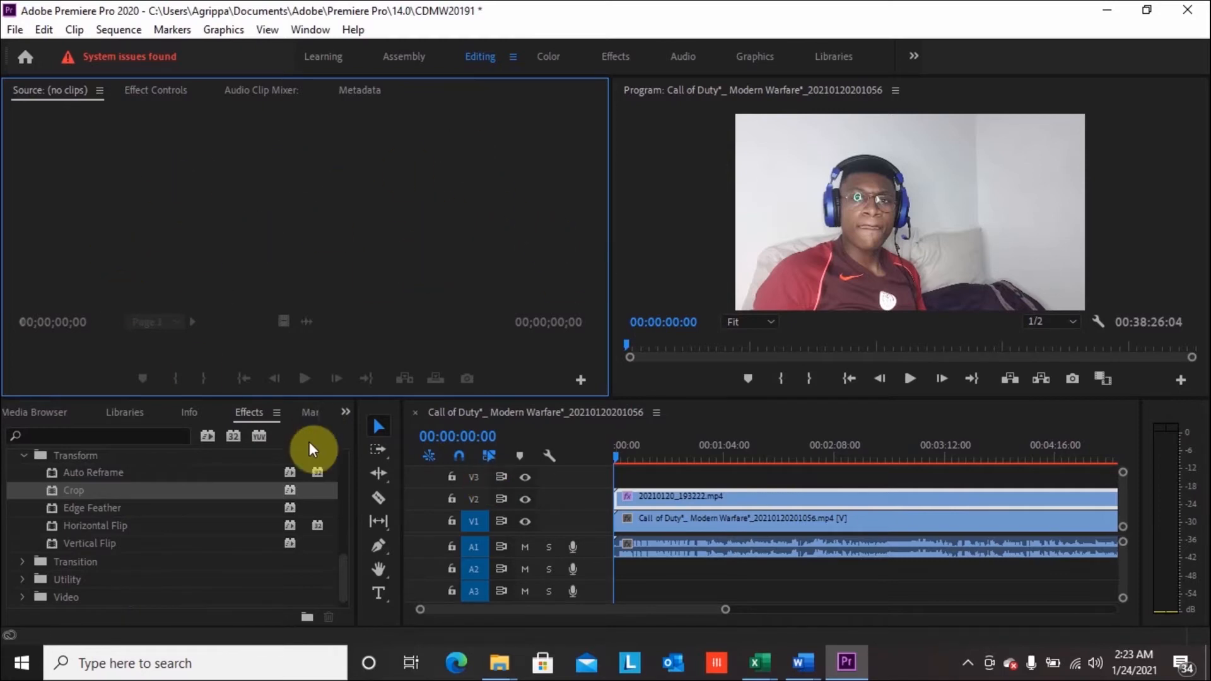
{"action": "left_click", "coordinate": [150, 90]}
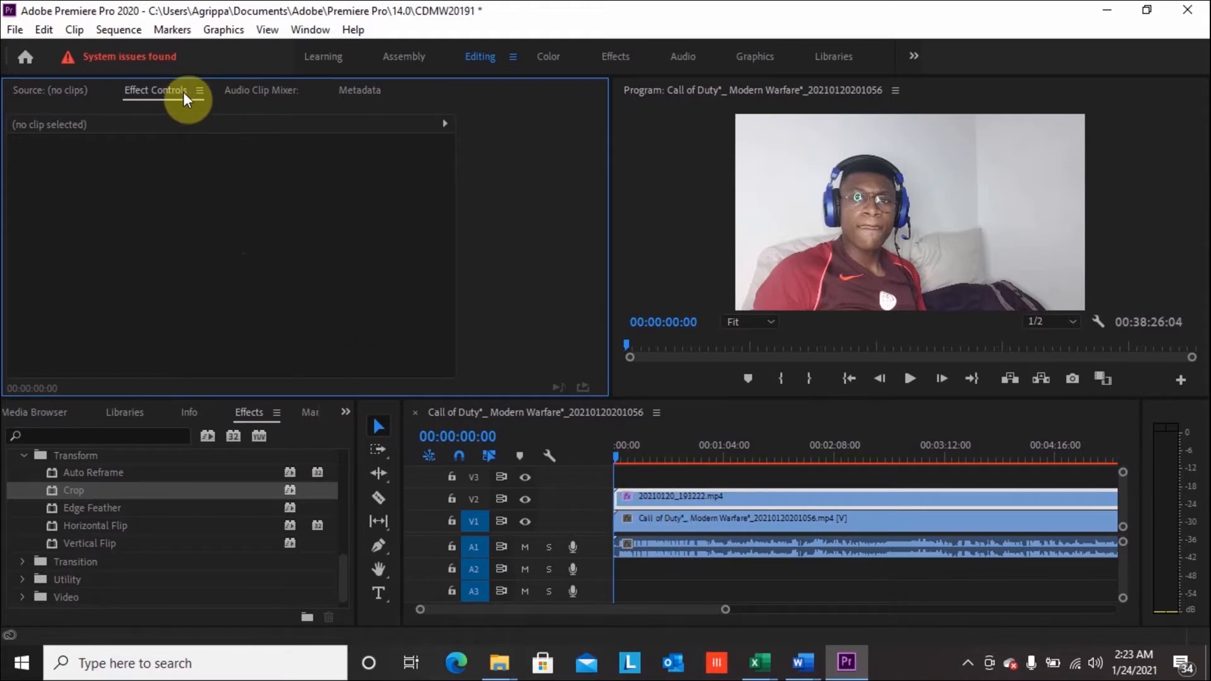
{"action": "left_click", "coordinate": [709, 495]}
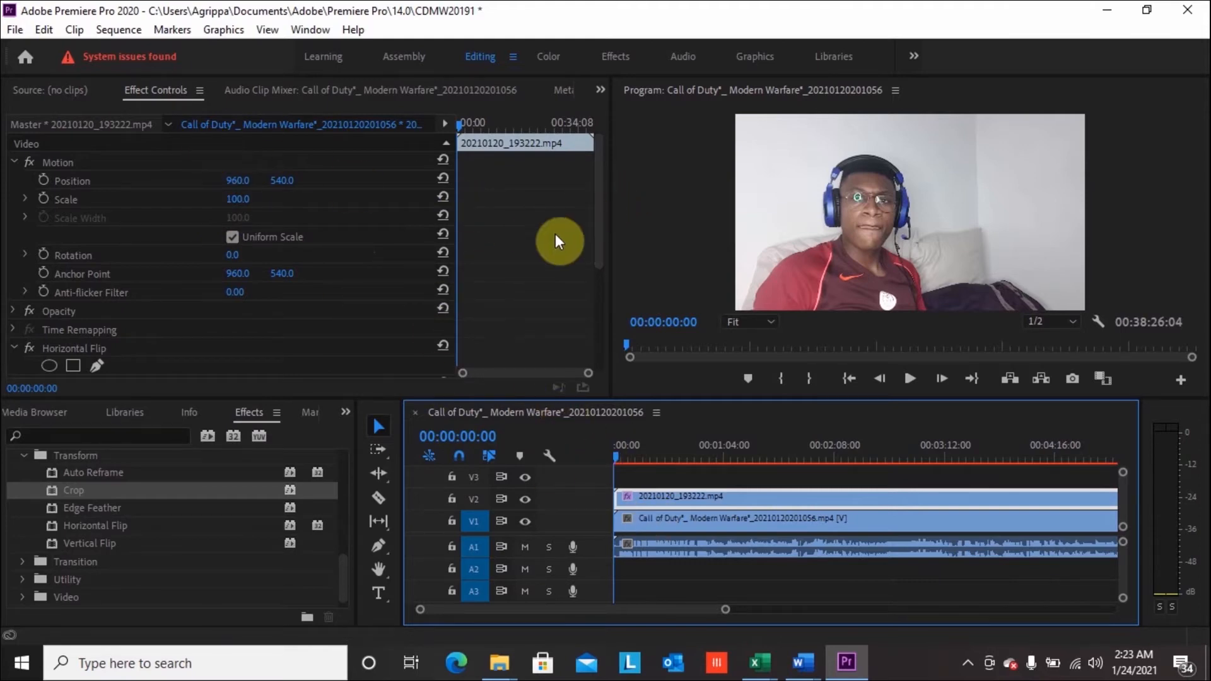
{"action": "left_click_drag", "start_coordinate": [599, 237], "coordinate": [596, 326]}
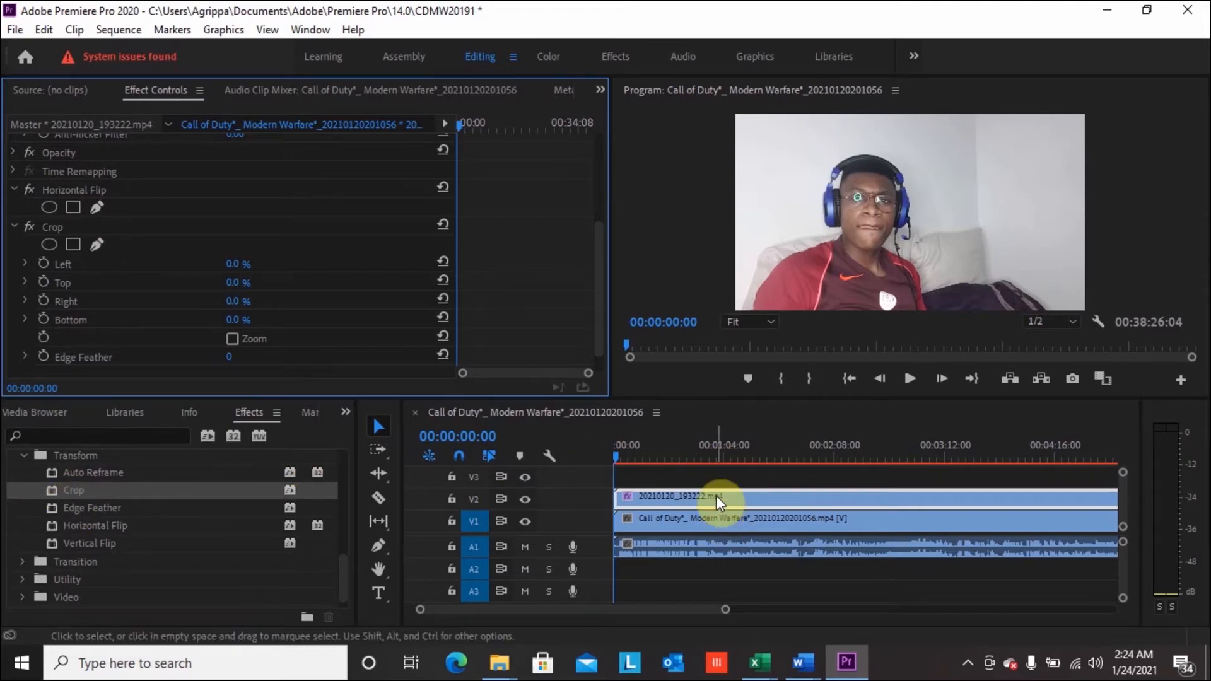
- Display the effect settings of the gameplay clip on V1 and examine its video and audio parameters
{"action": "left_click", "coordinate": [686, 516]}
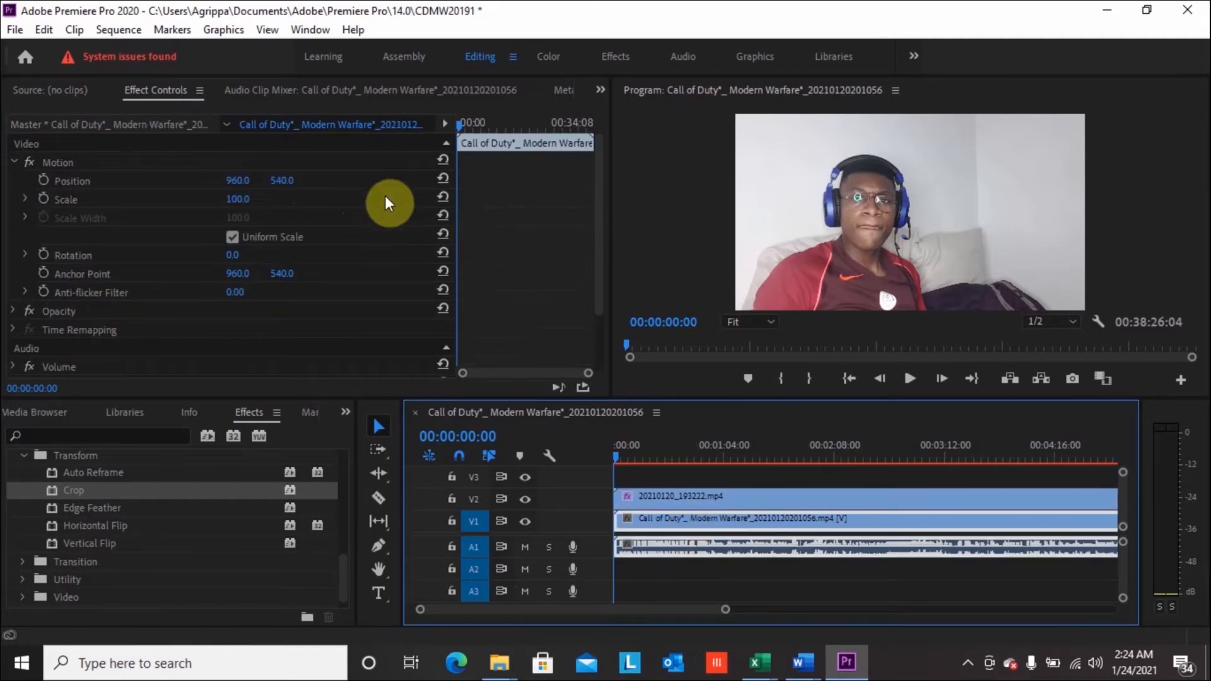
{"action": "left_click", "coordinate": [53, 88]}
{"action": "left_click", "coordinate": [169, 88]}
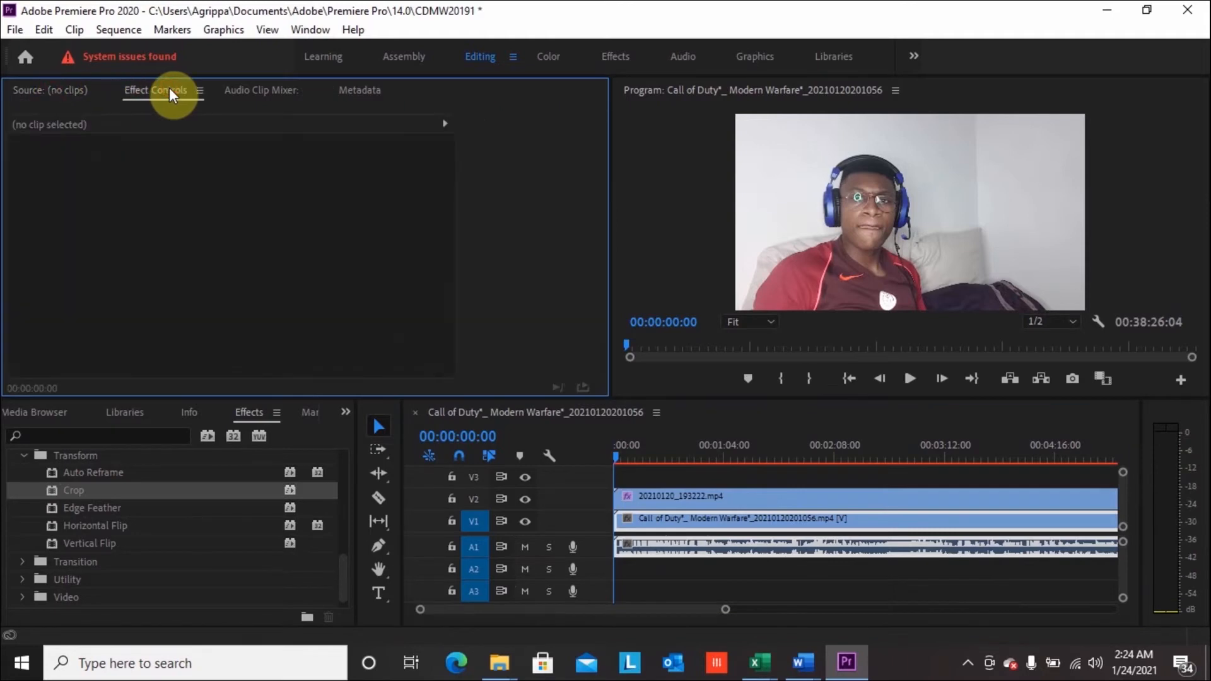
{"action": "left_click", "coordinate": [663, 517]}
{"action": "left_click_drag", "start_coordinate": [595, 161], "coordinate": [596, 257]}
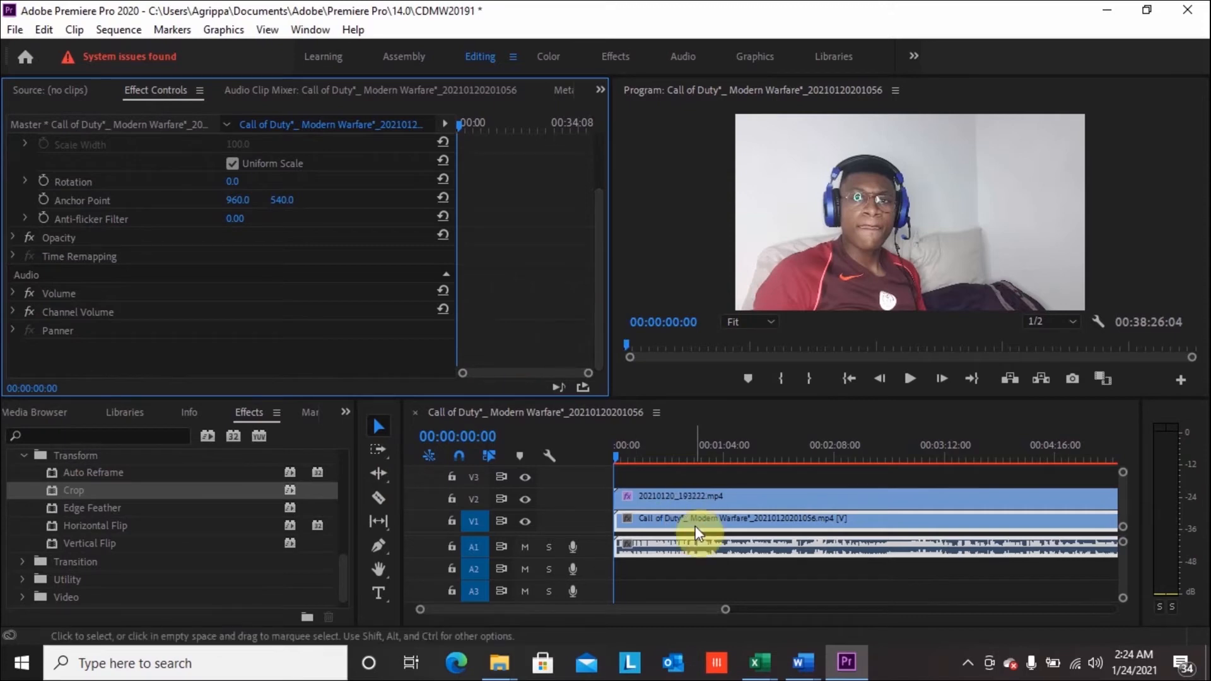
- Display the facecam clip's effect settings from V2 and examine its Motion parameters
{"action": "left_click", "coordinate": [678, 497]}
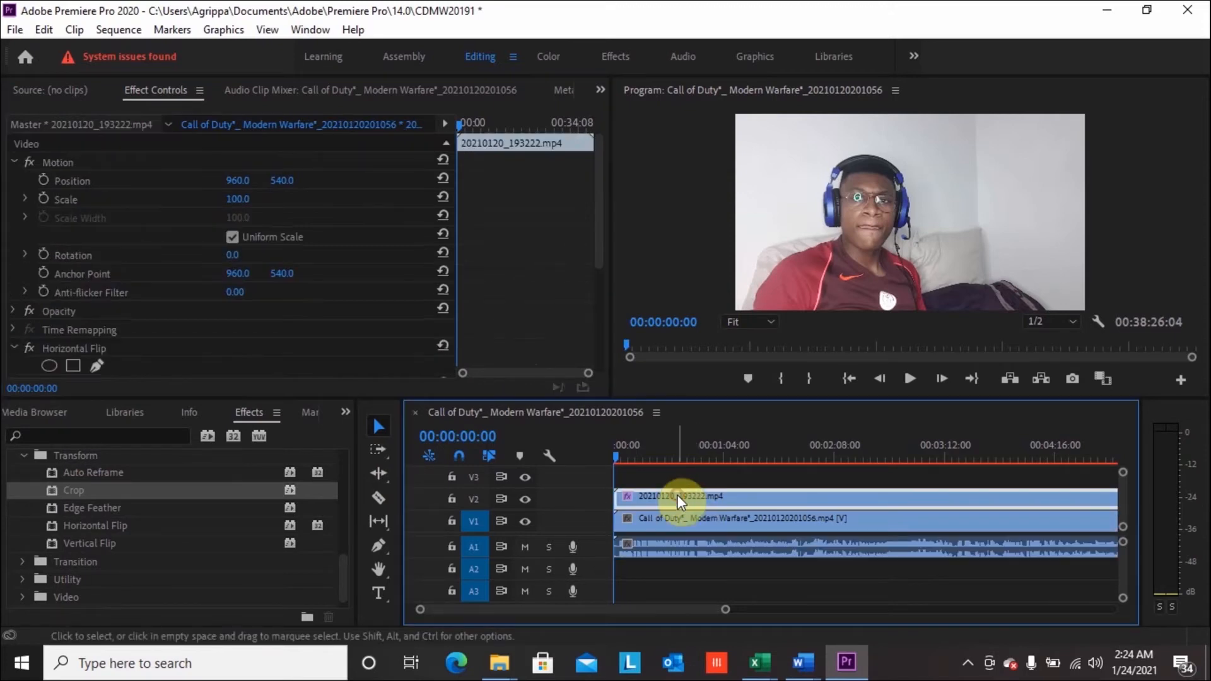
{"action": "left_click", "coordinate": [599, 224]}
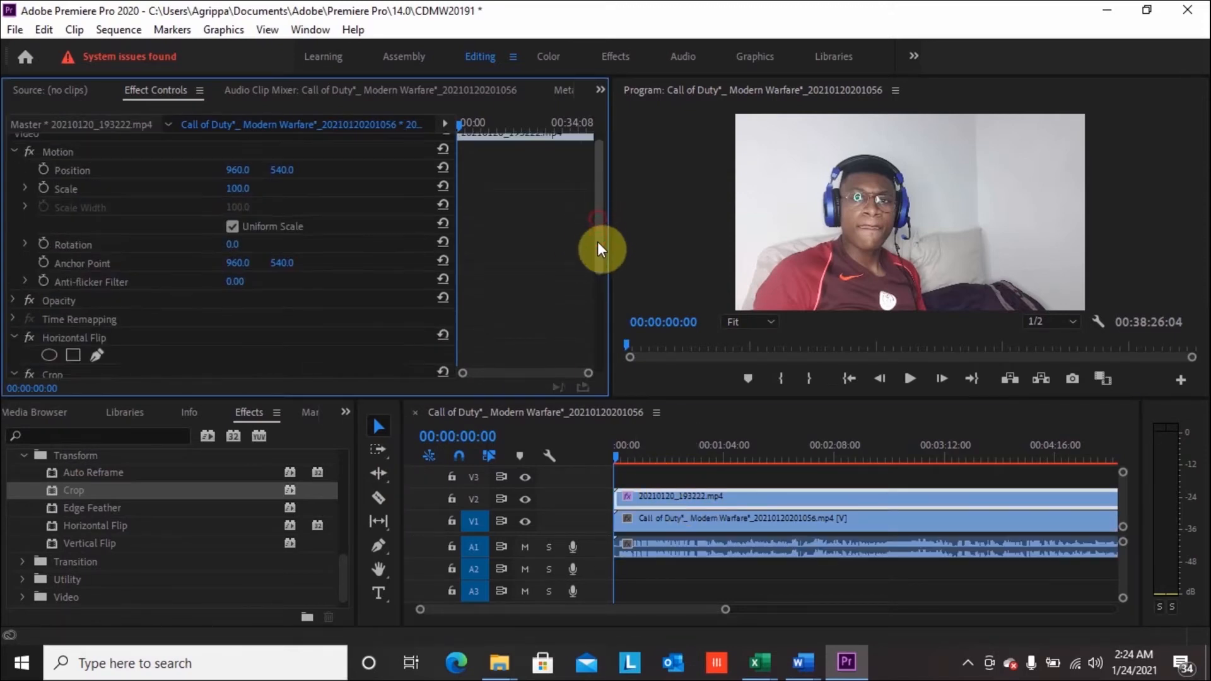
{"action": "left_click", "coordinate": [237, 179]}
{"action": "left_click", "coordinate": [292, 205]}
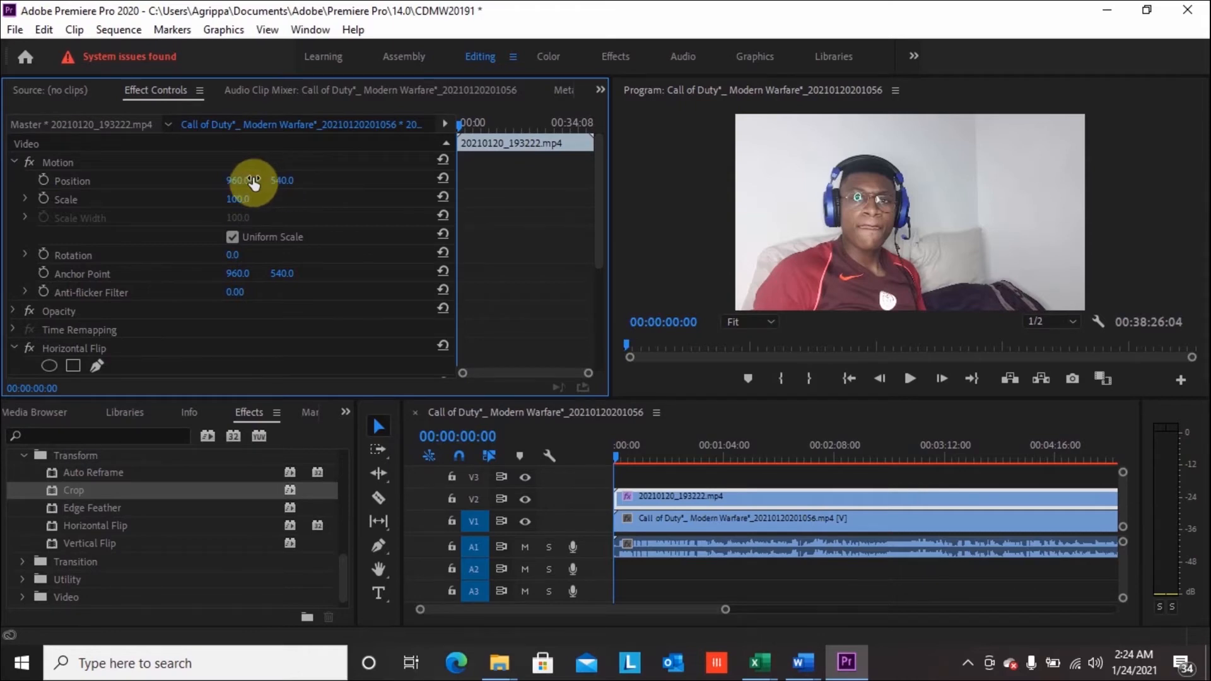
- Try shifting the facecam clip within the frame to position 1187, 627
{"action": "left_click", "coordinate": [237, 183]}
{"action": "left_click_drag", "start_coordinate": [237, 181], "coordinate": [385, 182]}
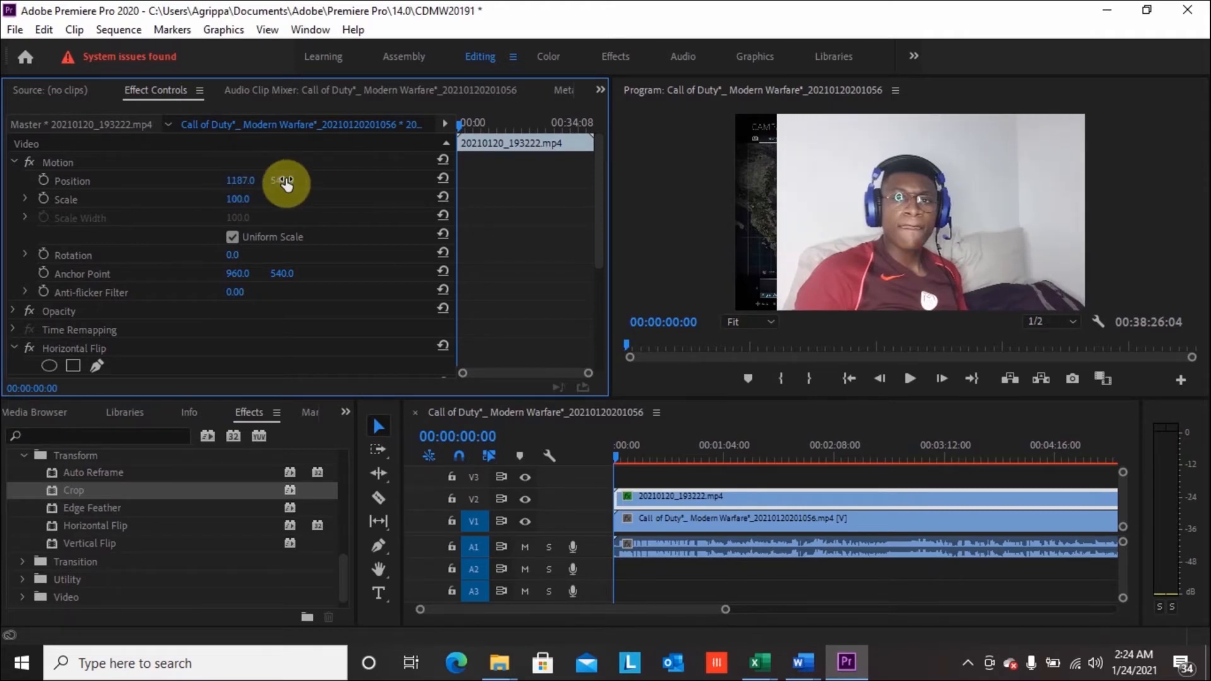
{"action": "left_click_drag", "start_coordinate": [286, 182], "coordinate": [288, 183]}
{"action": "left_click_drag", "start_coordinate": [287, 183], "coordinate": [342, 183]}
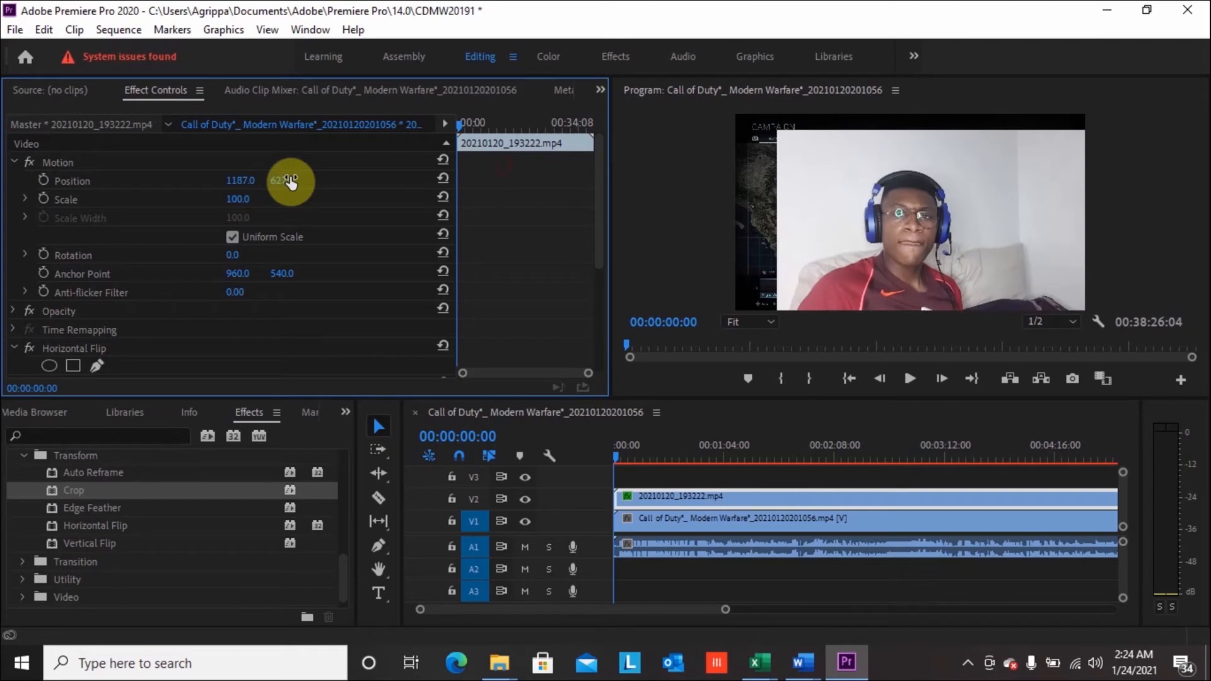
- Set the facecam clip's position to 320 horizontally and 380 vertically
{"action": "left_click", "coordinate": [246, 179]}
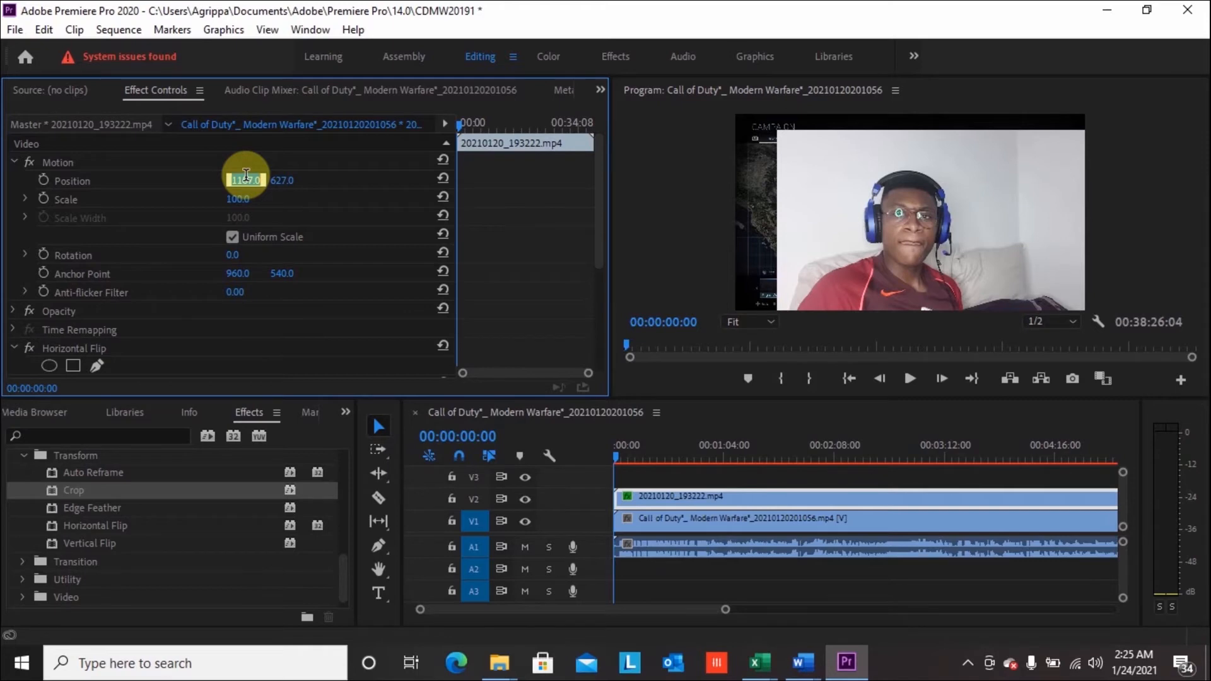
{"action": "type", "text": "320"}
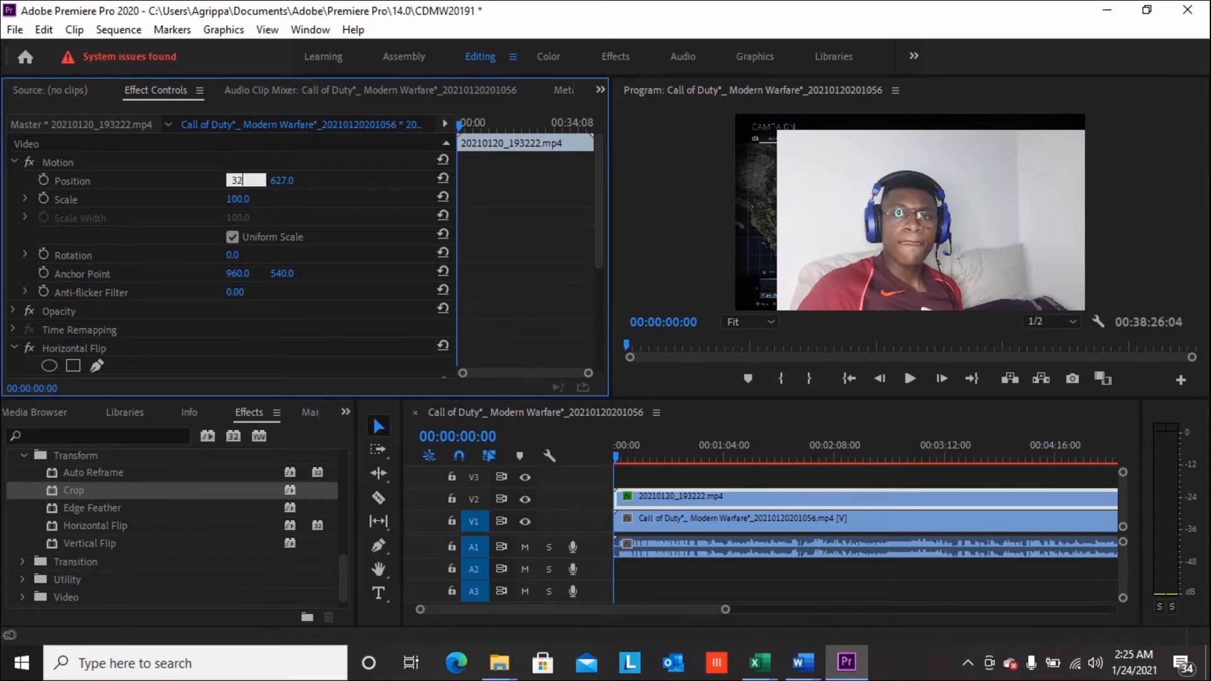
{"action": "left_click", "coordinate": [289, 181]}
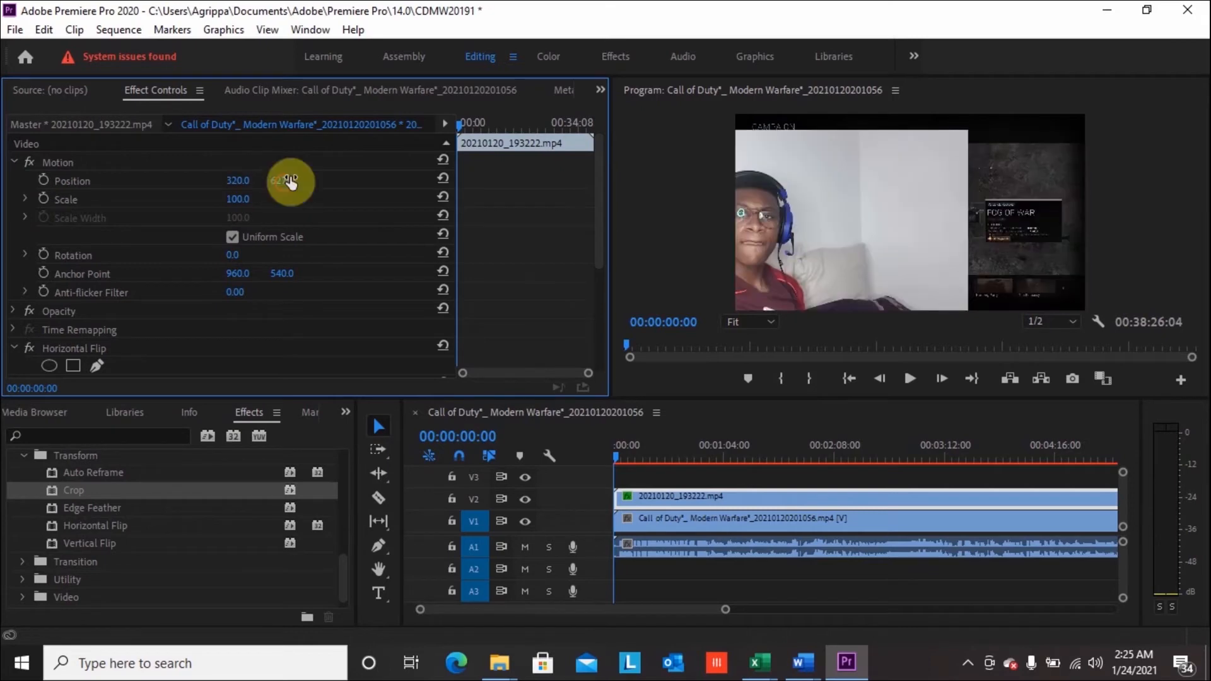
{"action": "type", "text": "380"}
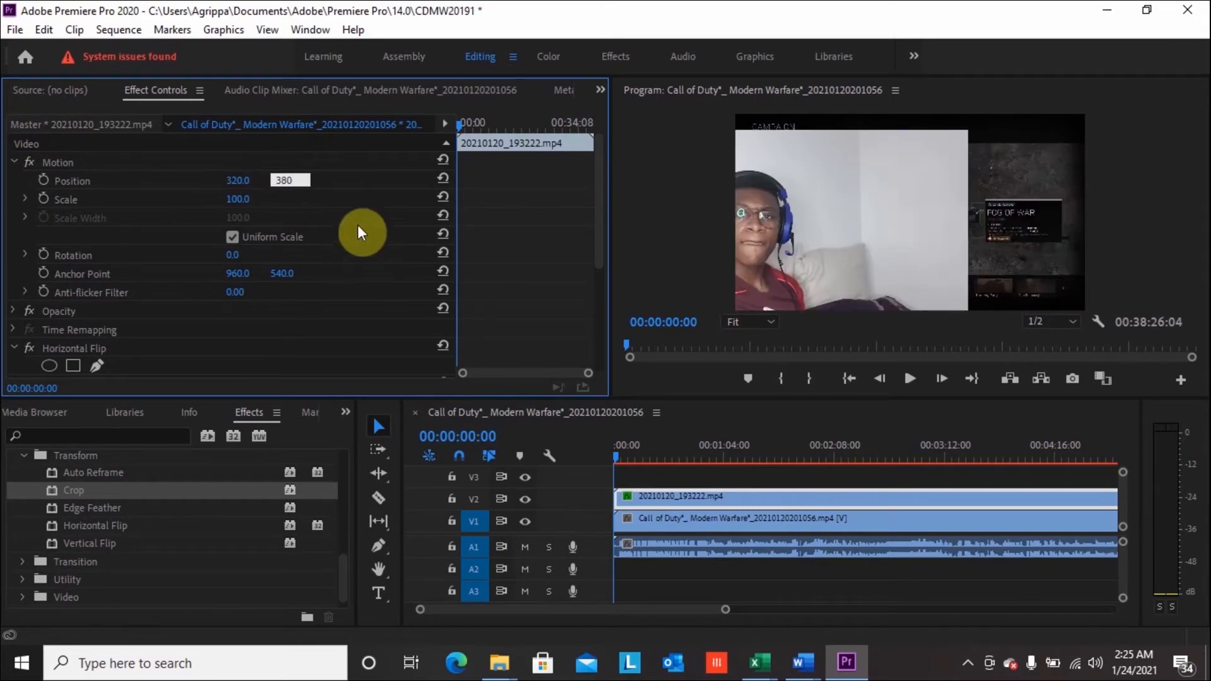
- Try enlarging the facecam clip to a scale of 169
{"action": "left_click", "coordinate": [249, 197]}
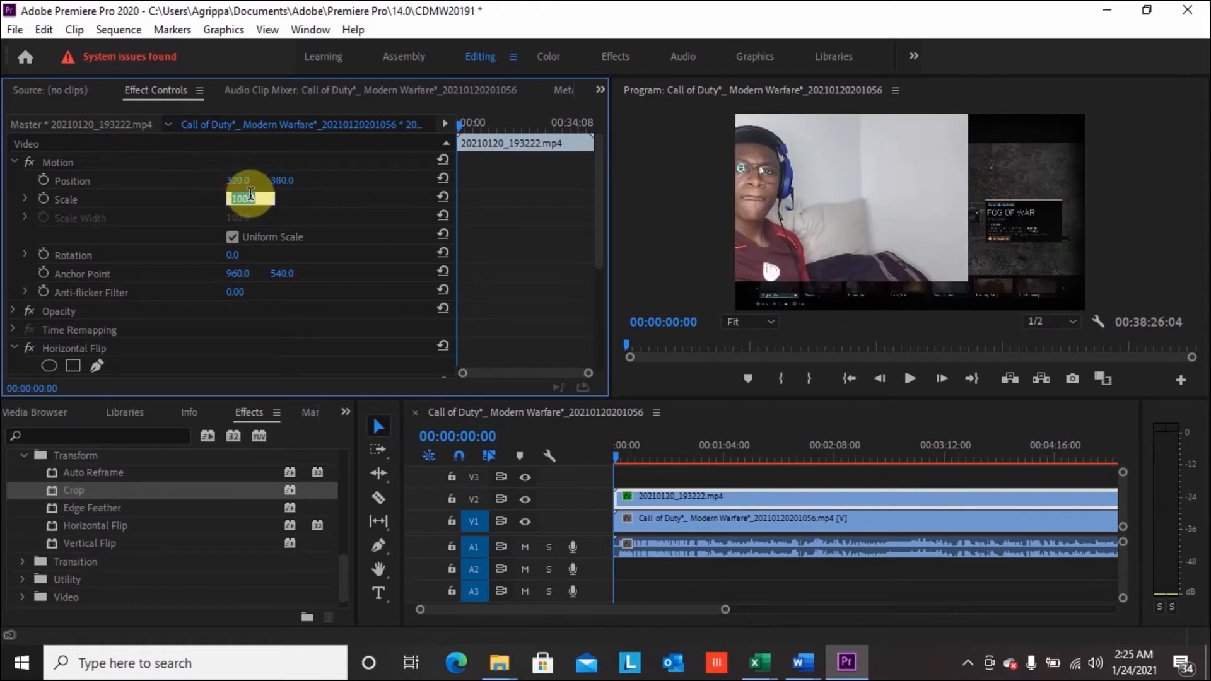
{"action": "left_click", "coordinate": [333, 203]}
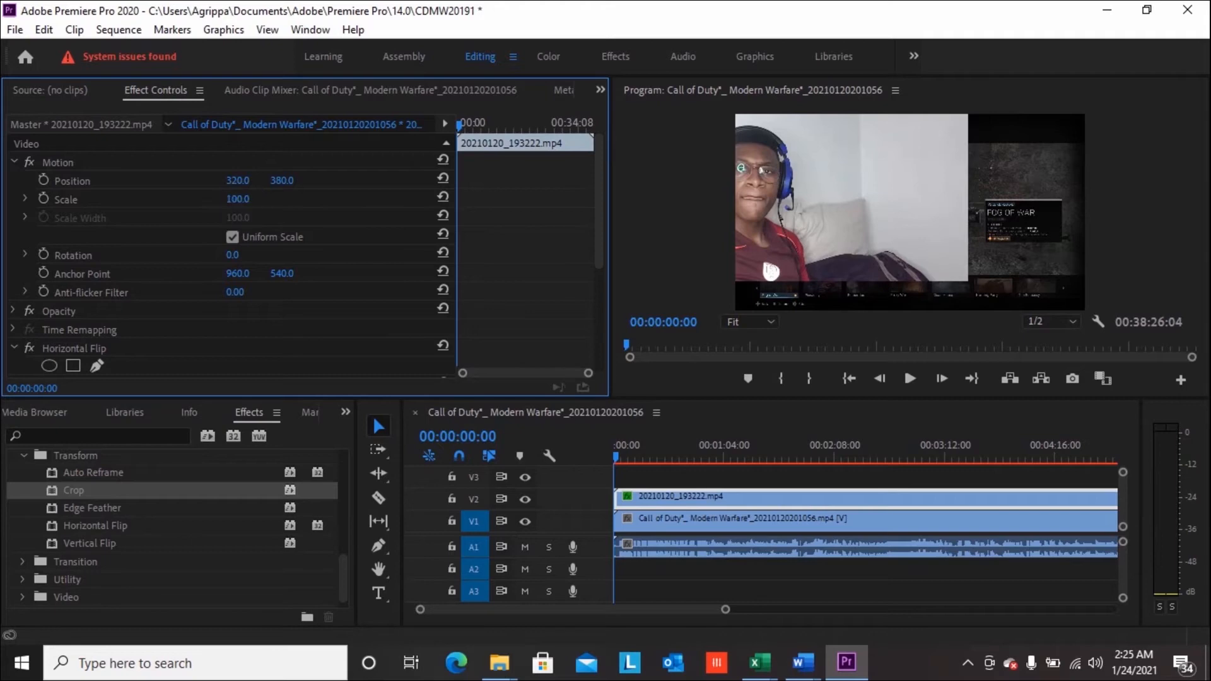
{"action": "left_click_drag", "start_coordinate": [238, 199], "coordinate": [265, 199]}
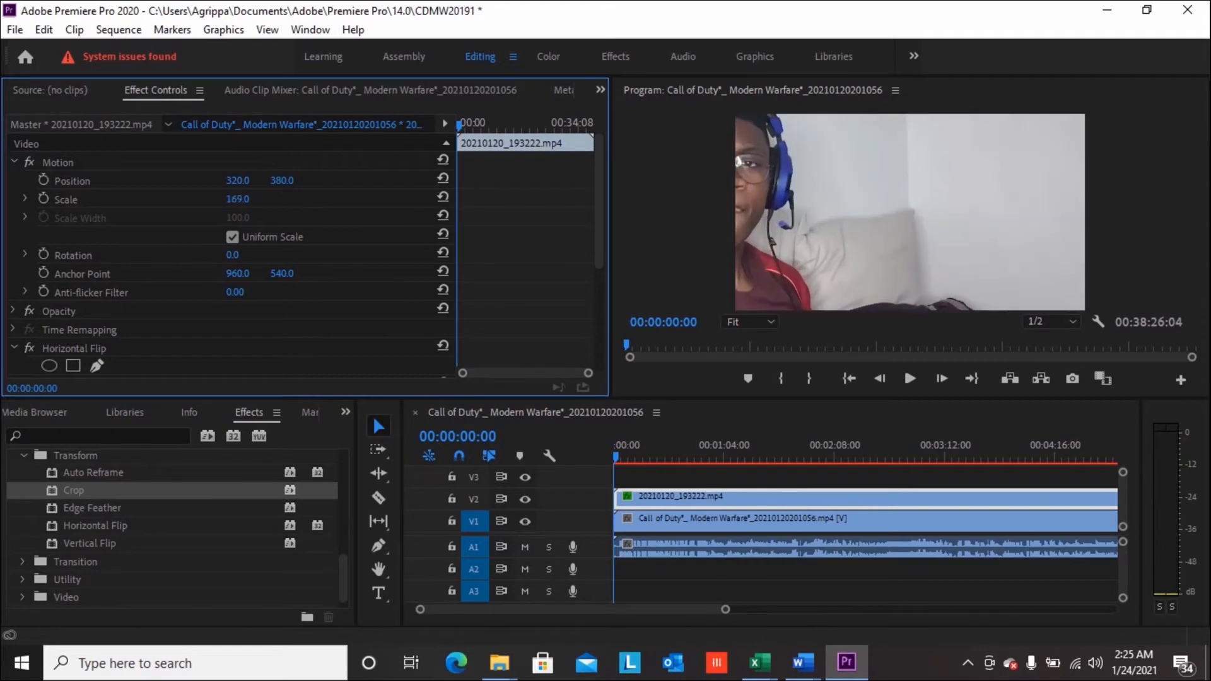
- Shrink the facecam clip to a scale of 35 so it sits as an overlay on the gameplay
{"action": "left_click", "coordinate": [238, 201]}
{"action": "type", "text": "35"}
{"action": "left_click", "coordinate": [623, 226]}
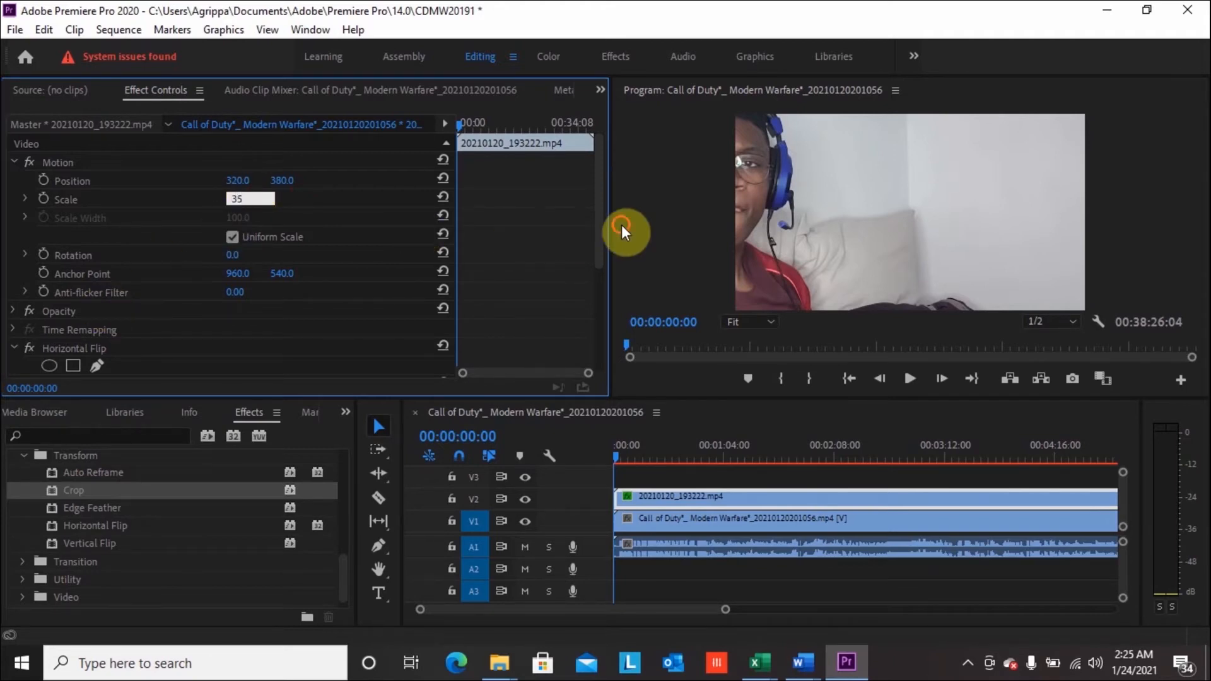
- Lower the facecam overlay by setting its vertical position to 680
{"action": "left_click", "coordinate": [284, 183]}
{"action": "left_click", "coordinate": [289, 179]}
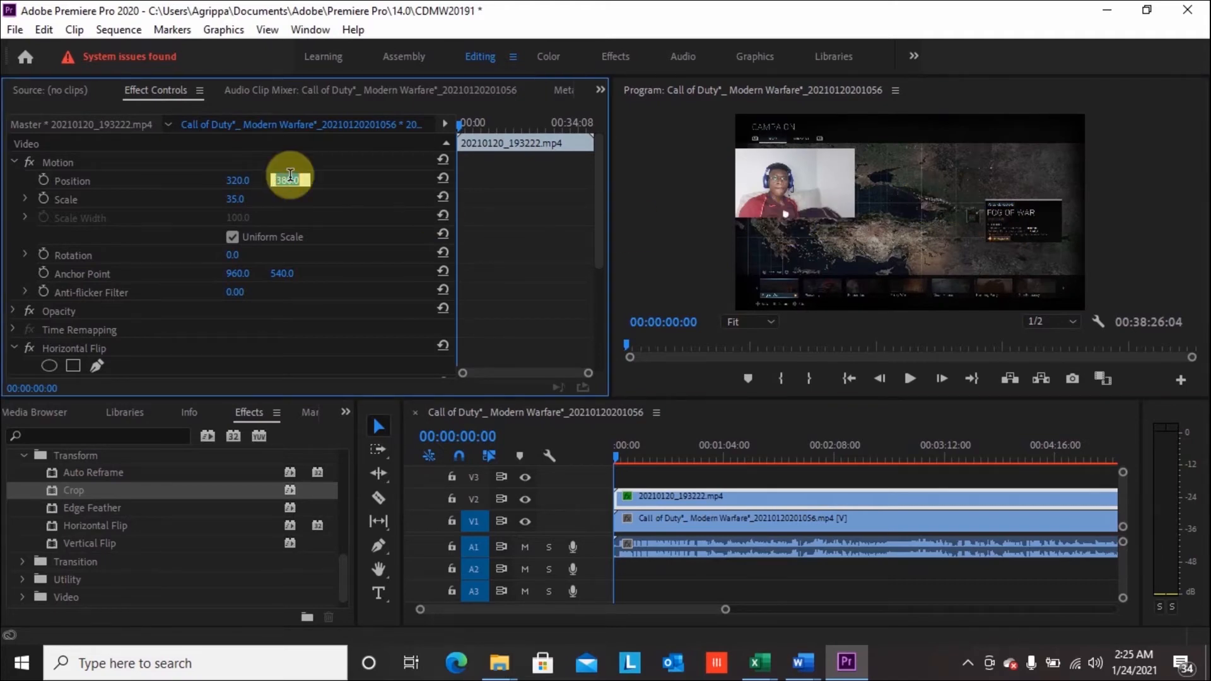
{"action": "type", "text": "680"}
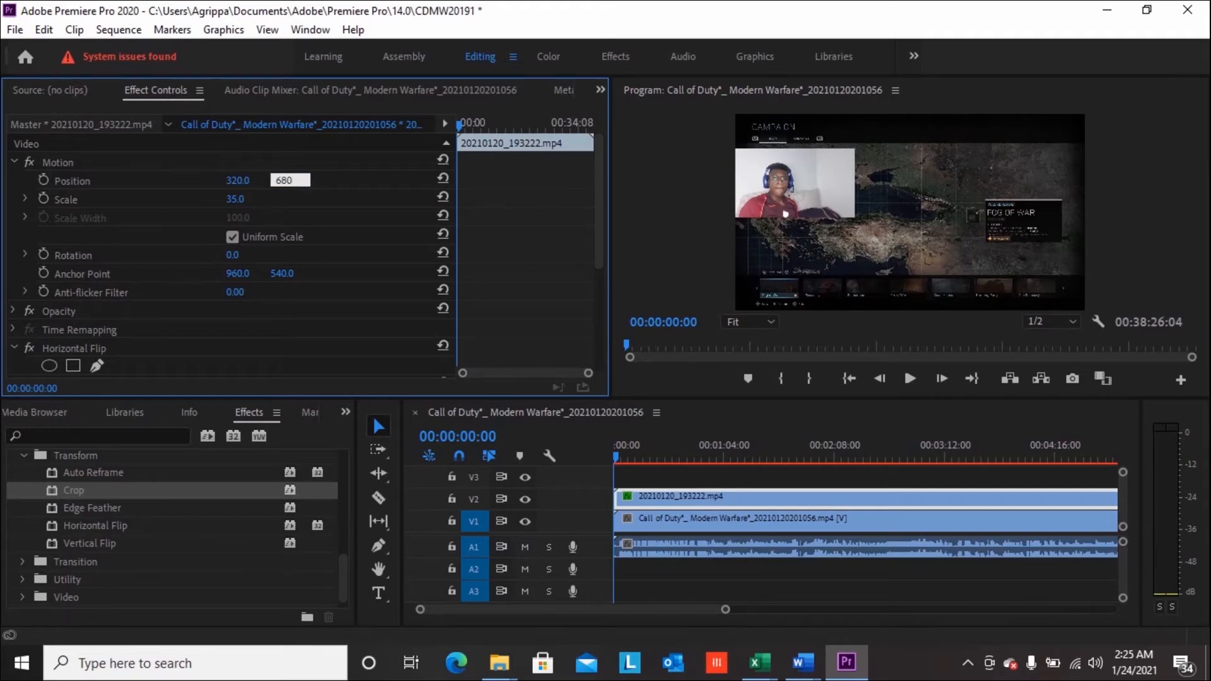
{"action": "left_click", "coordinate": [652, 194]}
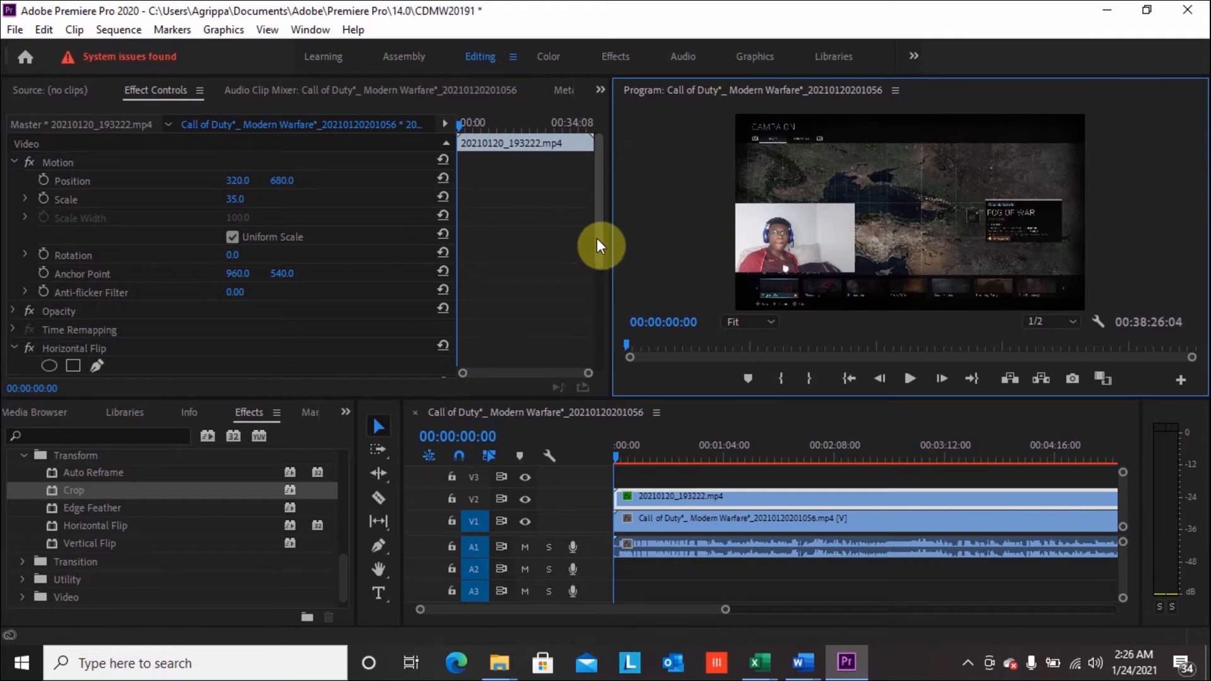
- Crop the facecam clip by 13% from the top and 40% from the right
{"action": "left_click_drag", "start_coordinate": [599, 239], "coordinate": [595, 341]}
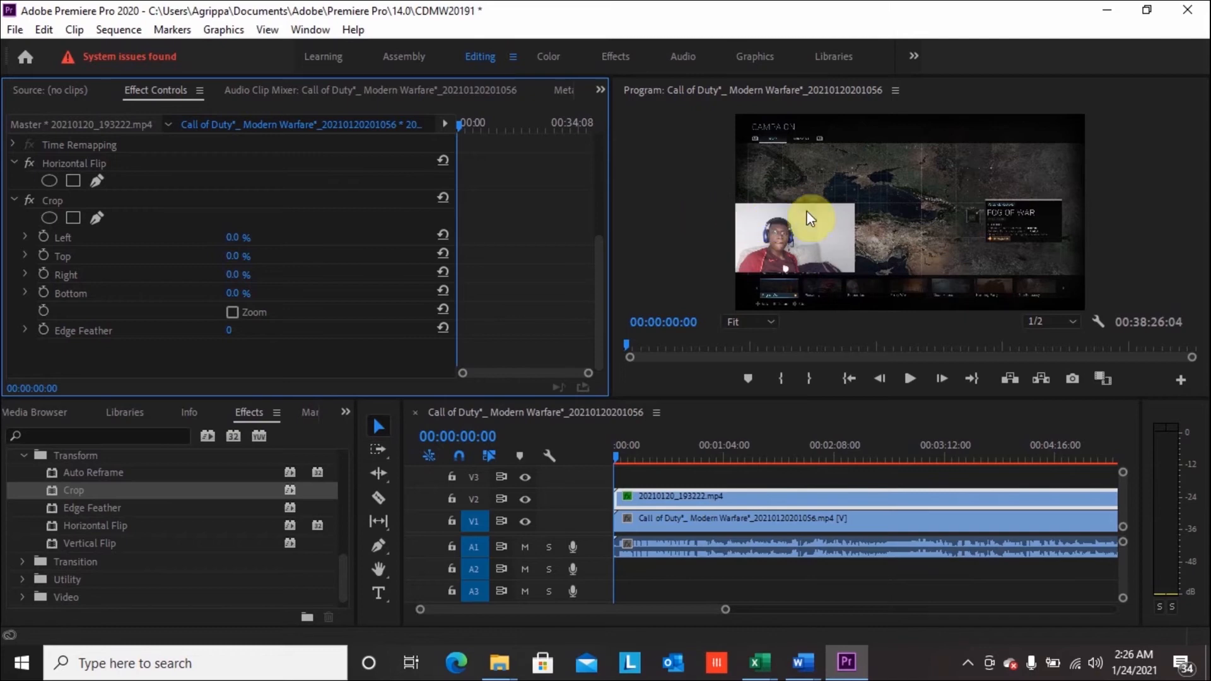
{"action": "left_click", "coordinate": [235, 255]}
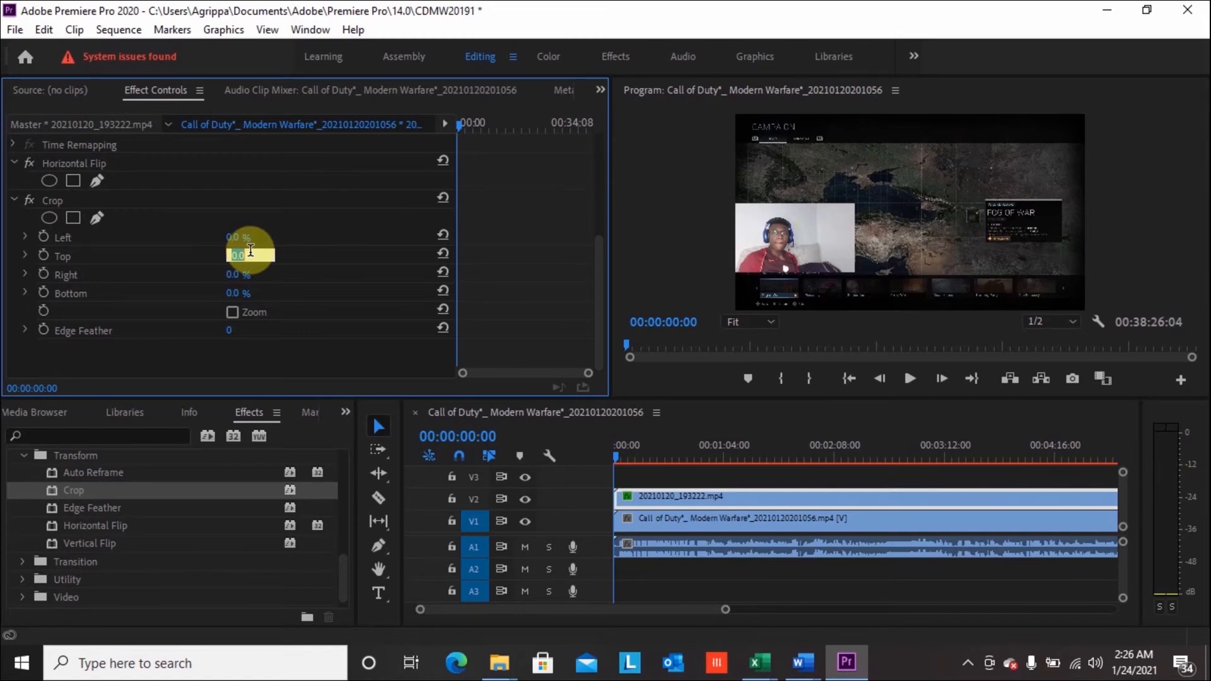
{"action": "type", "text": "13"}
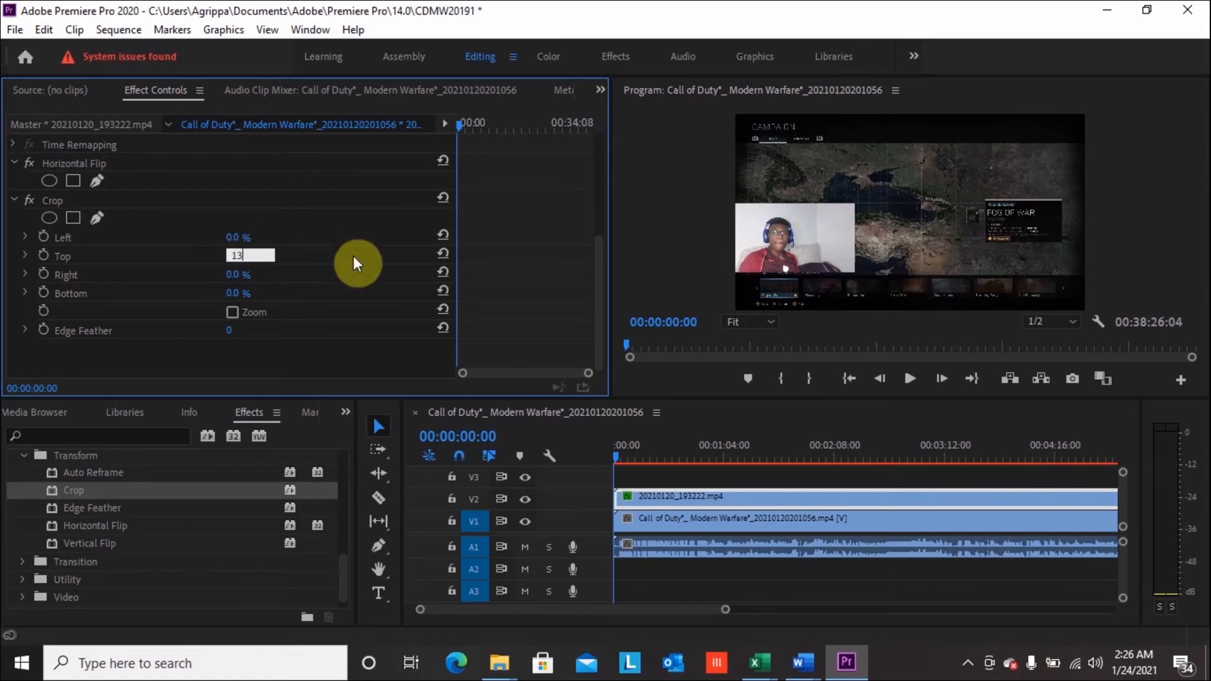
{"action": "left_click", "coordinate": [683, 244]}
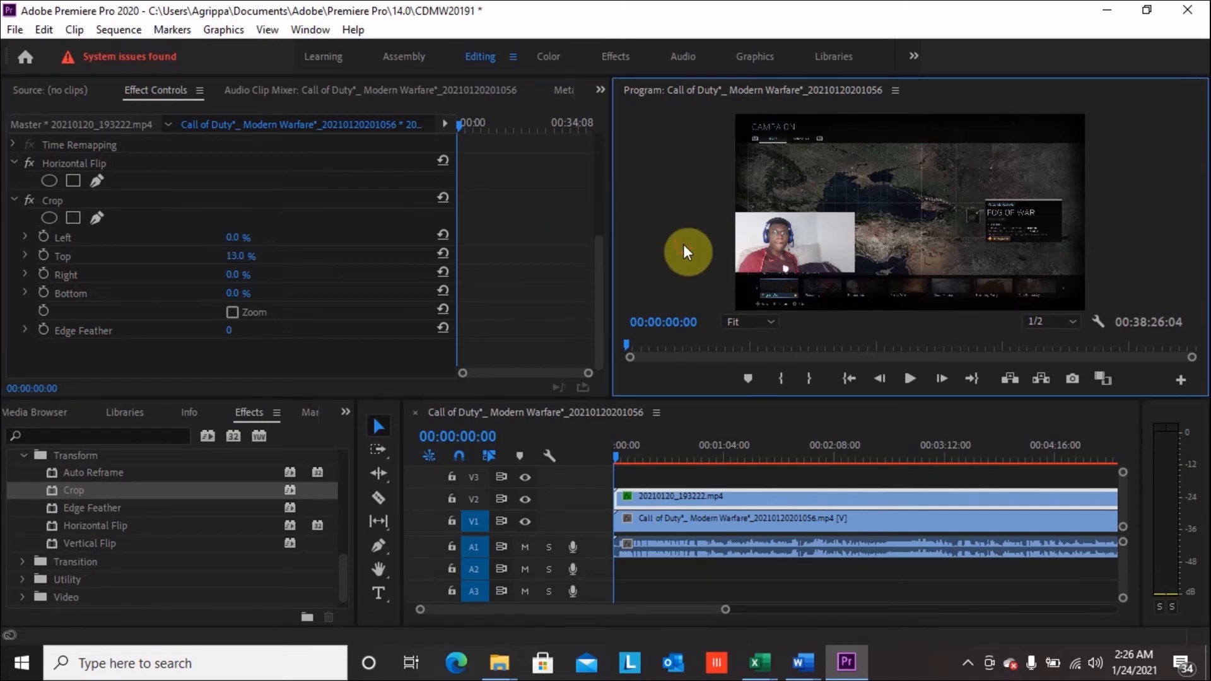
{"action": "left_click", "coordinate": [248, 273]}
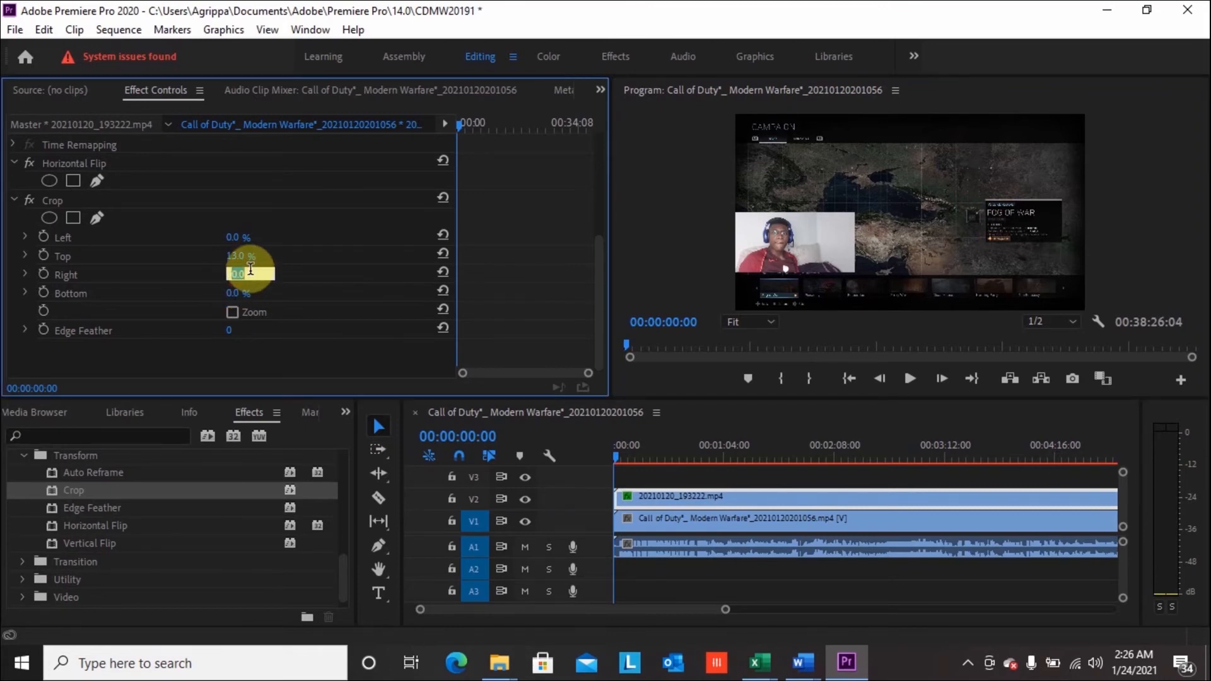
{"action": "type", "text": "40"}
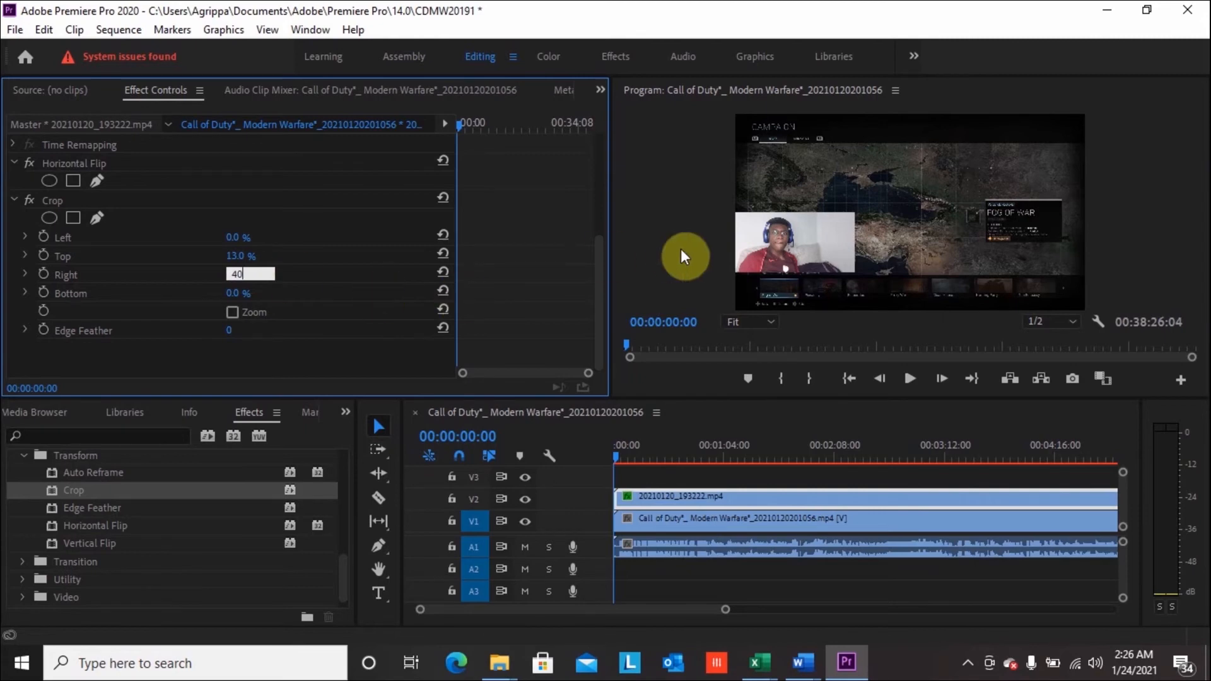
{"action": "left_click", "coordinate": [656, 268]}
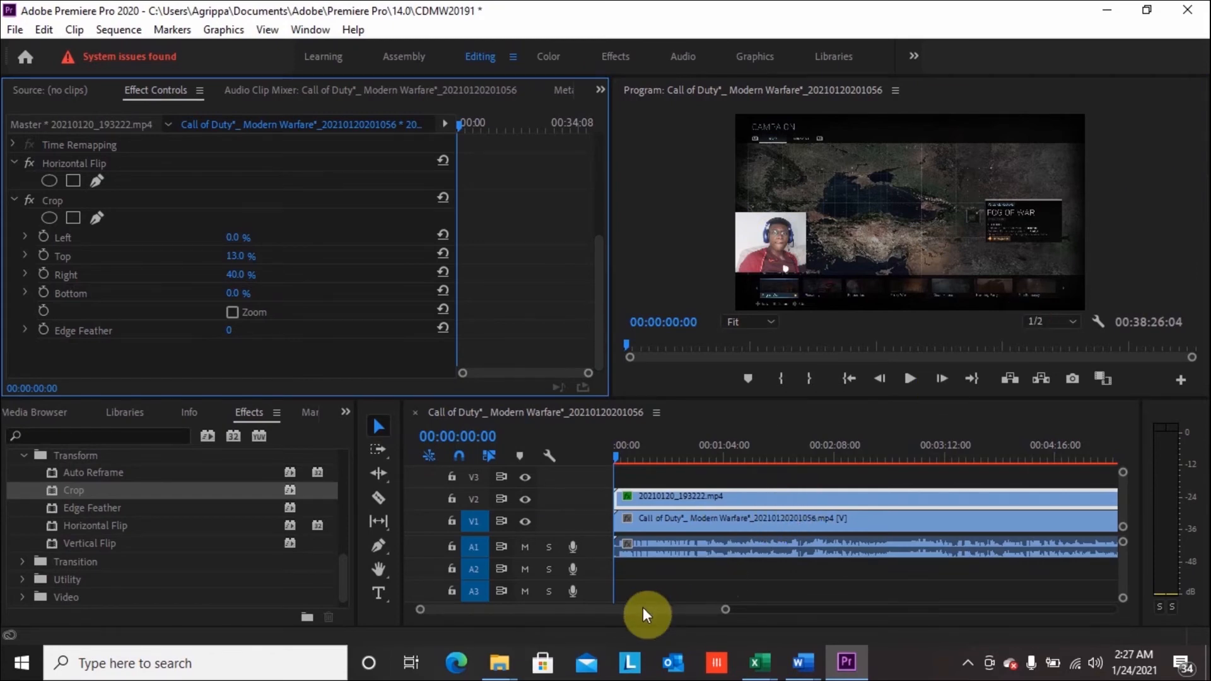
- Import the YouTube Outro video from the YT folder in File Explorer into the project's media
{"action": "left_click_drag", "start_coordinate": [642, 607], "coordinate": [796, 595]}
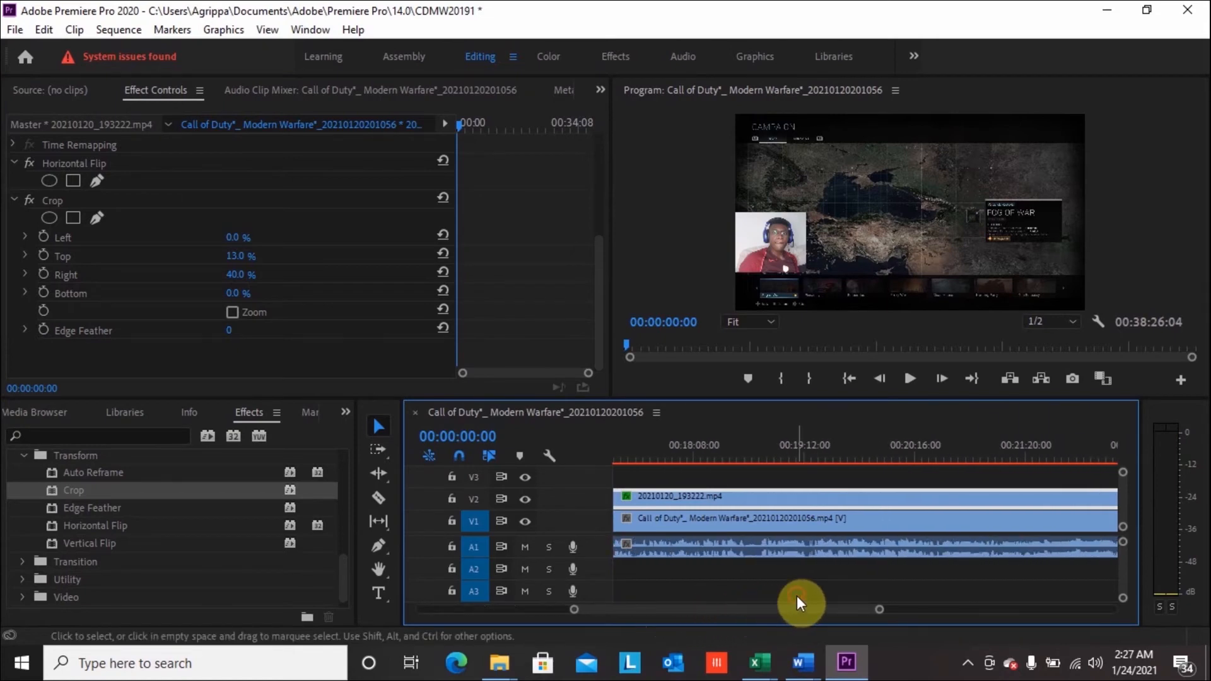
{"action": "left_click_drag", "start_coordinate": [709, 611], "coordinate": [876, 604]}
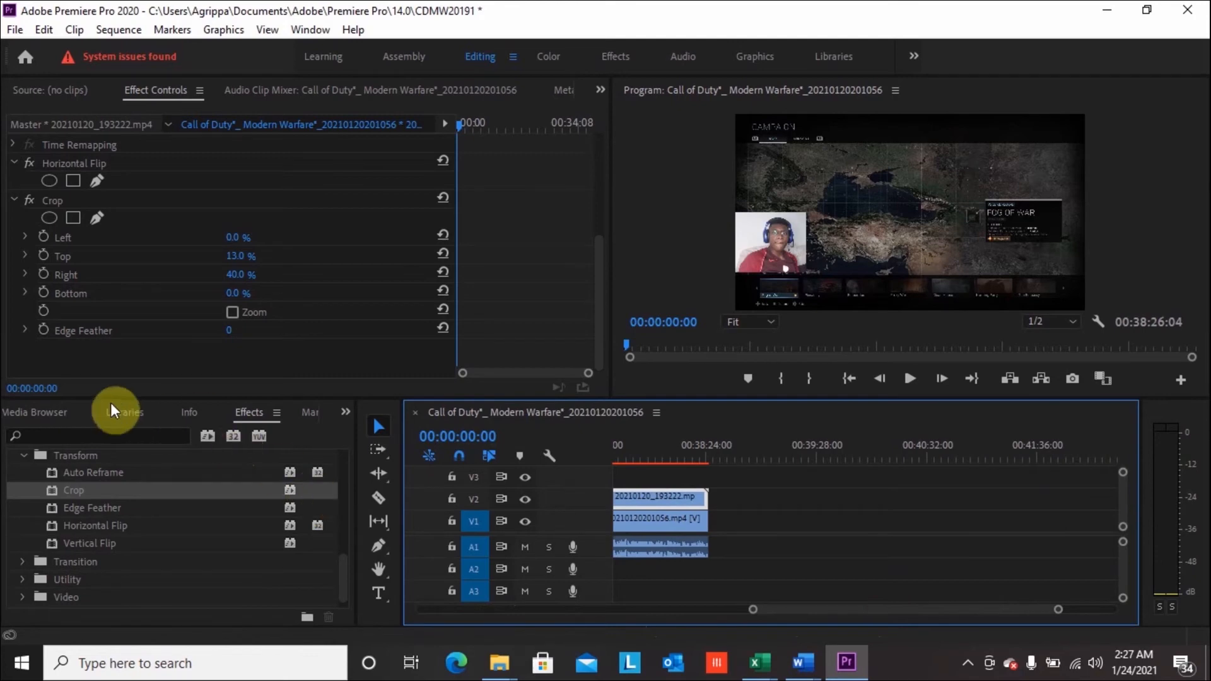
{"action": "left_click", "coordinate": [346, 412]}
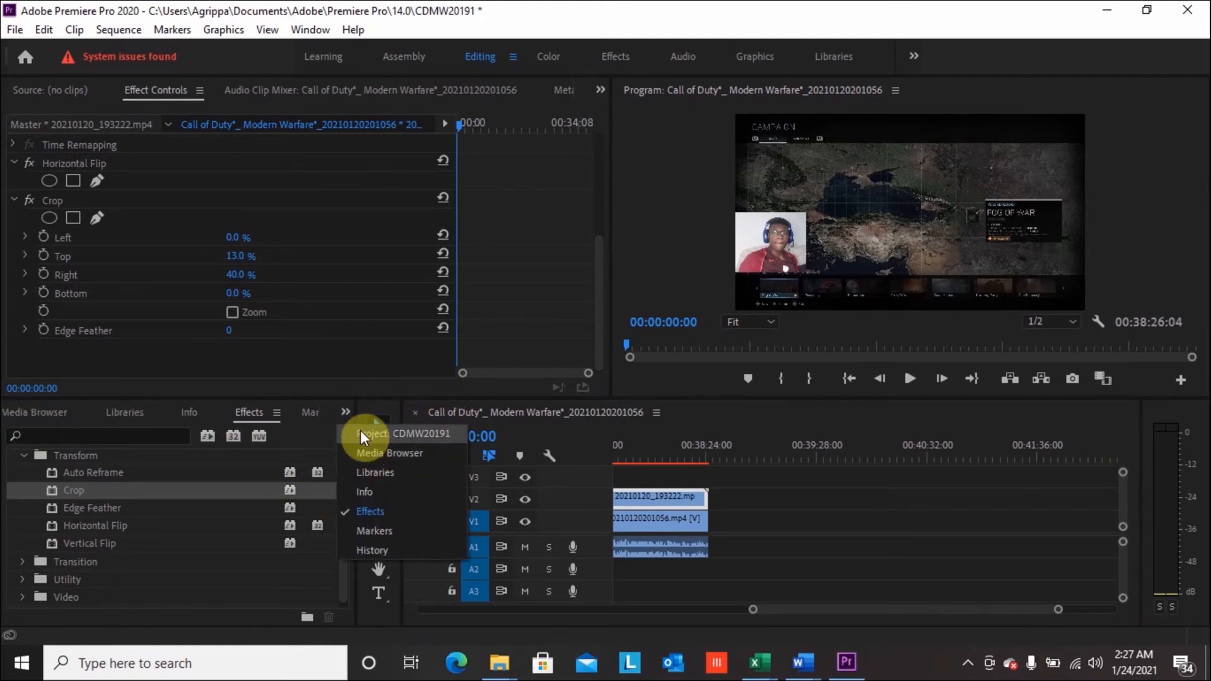
{"action": "left_click", "coordinate": [360, 433]}
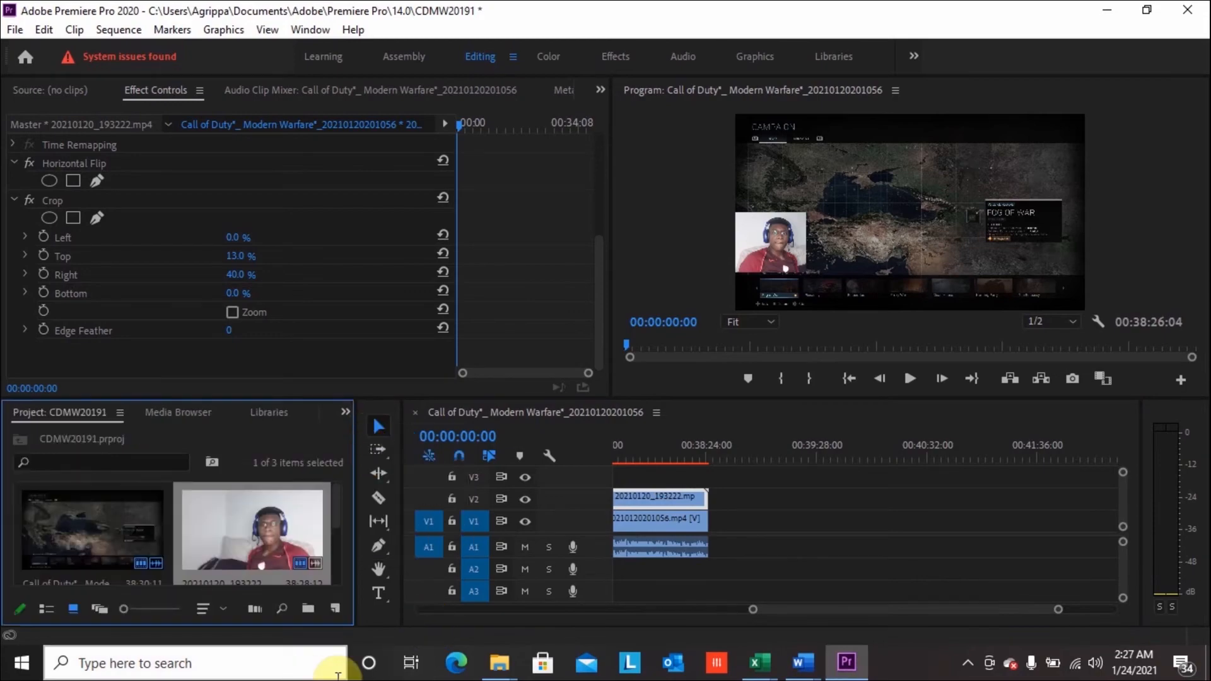
{"action": "left_click", "coordinate": [498, 659]}
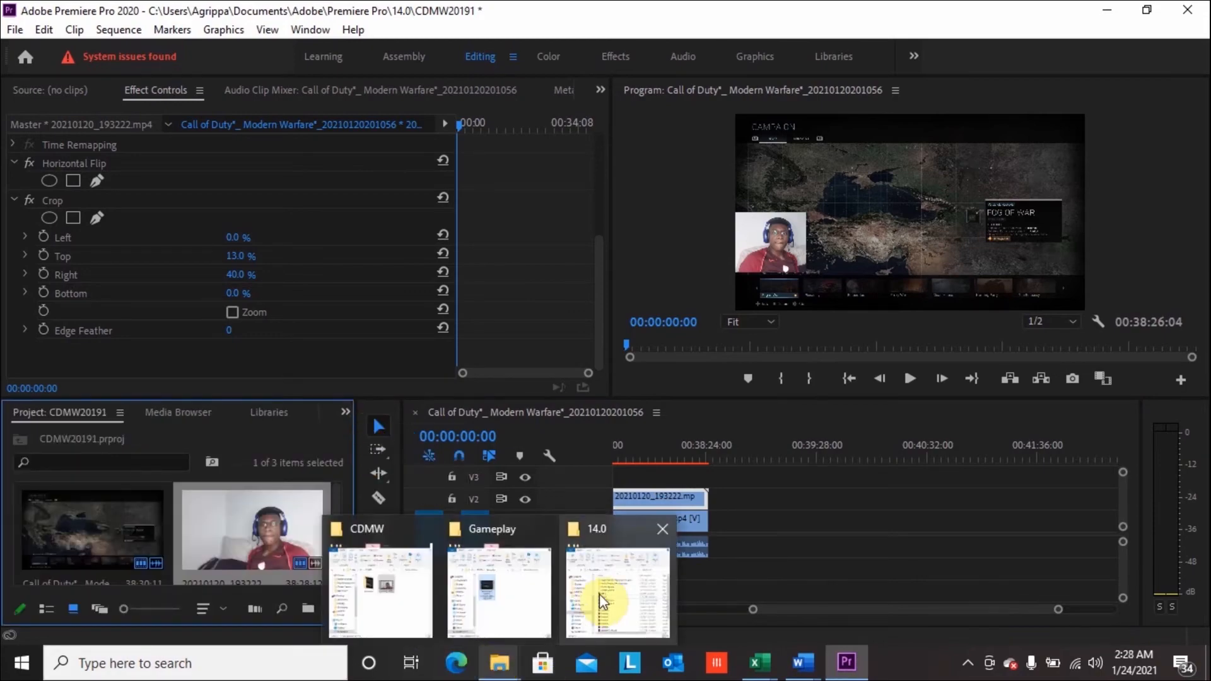
{"action": "left_click", "coordinate": [484, 558]}
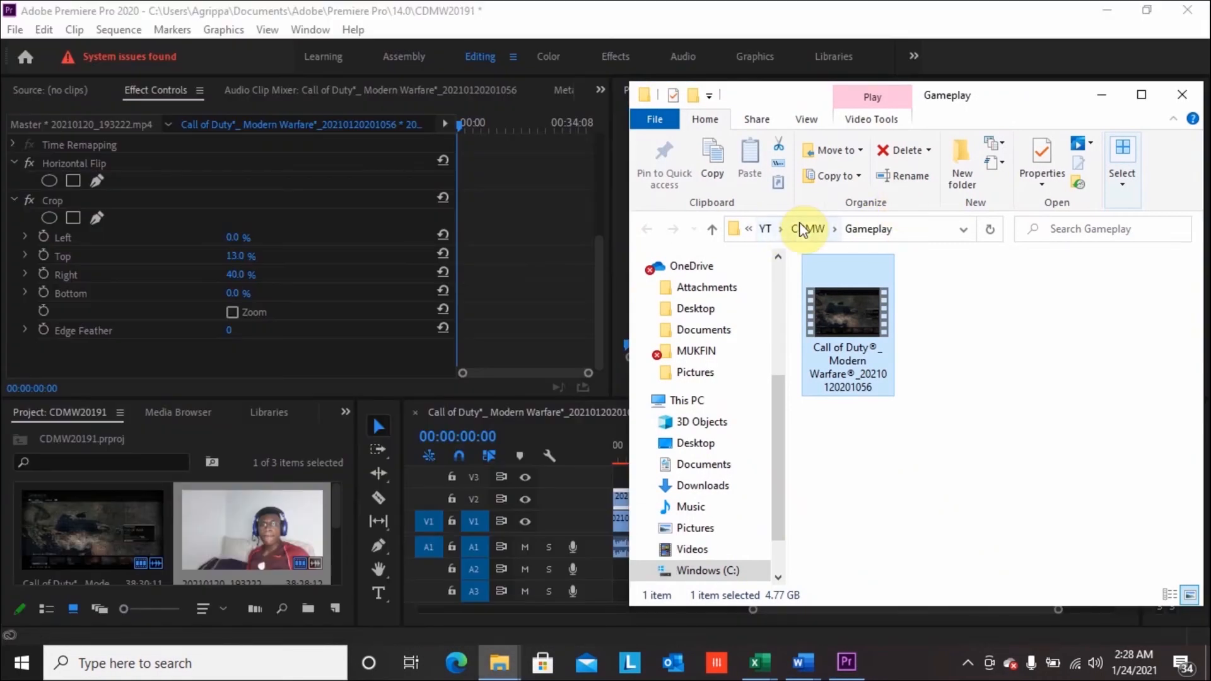
{"action": "left_click", "coordinate": [765, 229]}
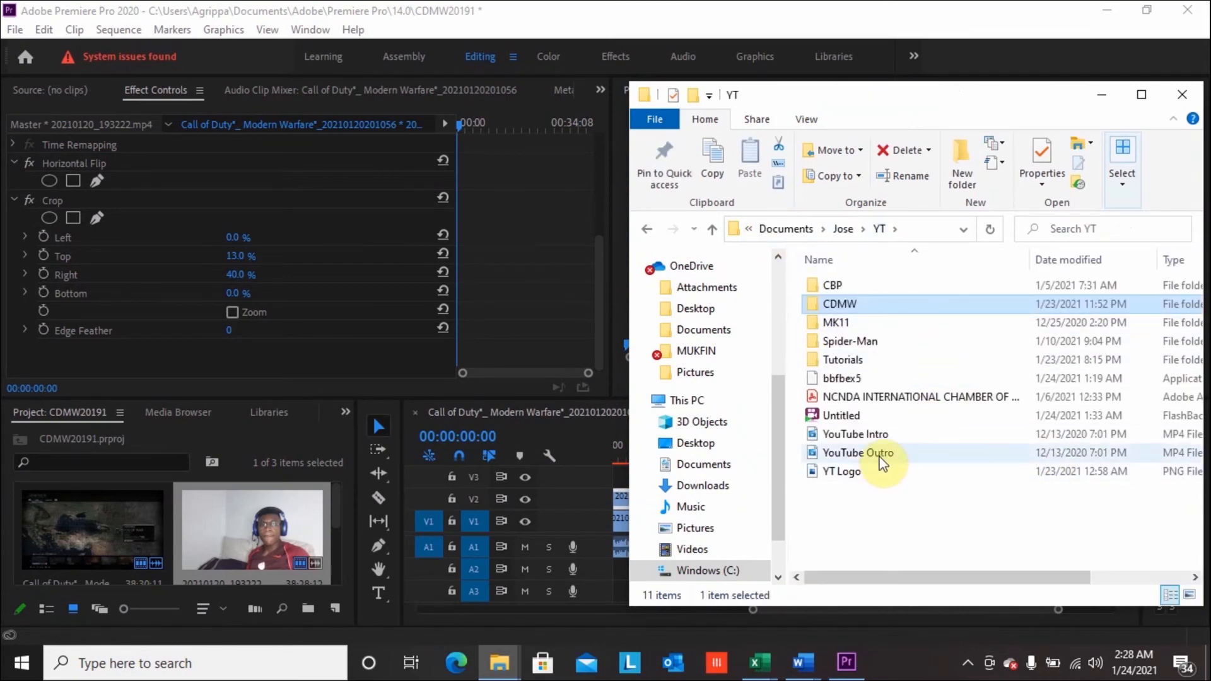
{"action": "left_click", "coordinate": [879, 457]}
{"action": "double_click", "coordinate": [878, 455]}
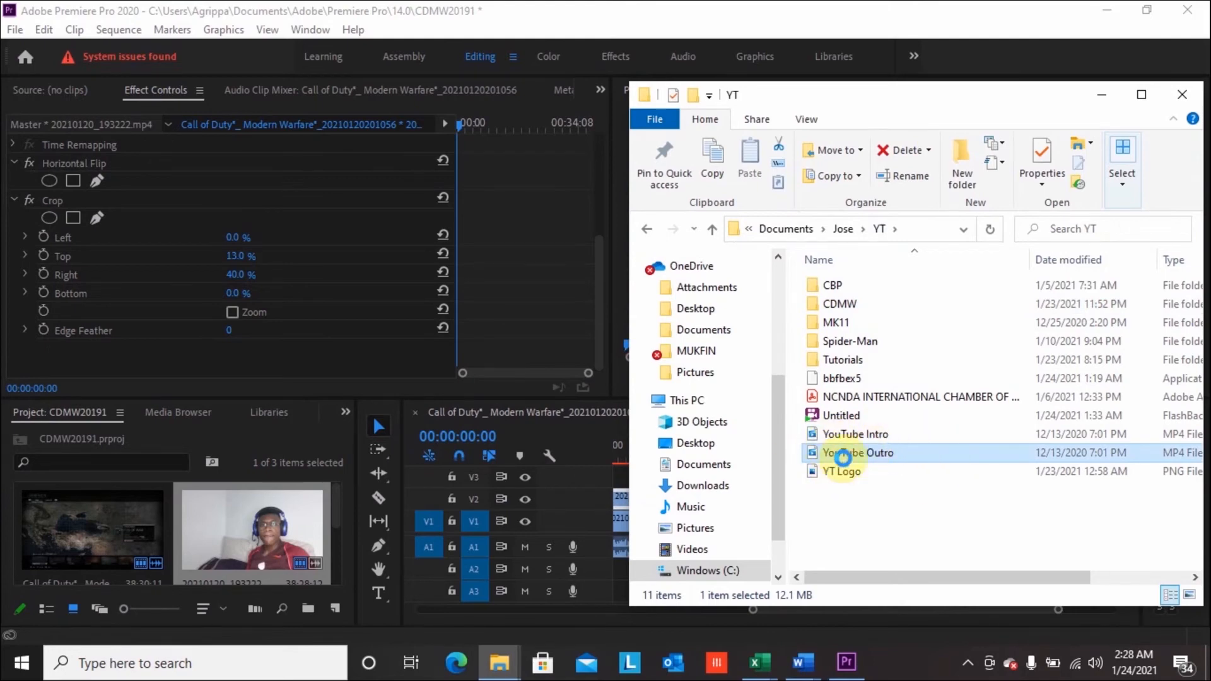
{"action": "left_click_drag", "start_coordinate": [882, 455], "coordinate": [252, 535]}
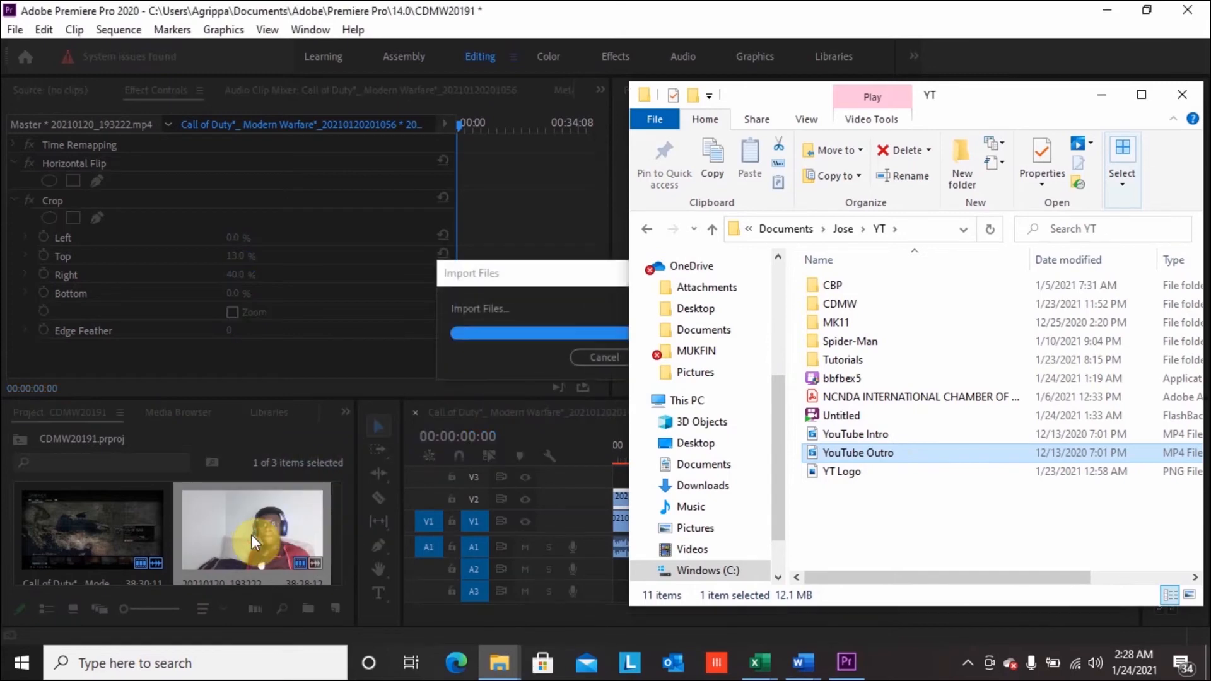
- Import the YouTube Intro video from the same folder into the project and return to Premiere Pro
{"action": "left_click", "coordinate": [883, 435]}
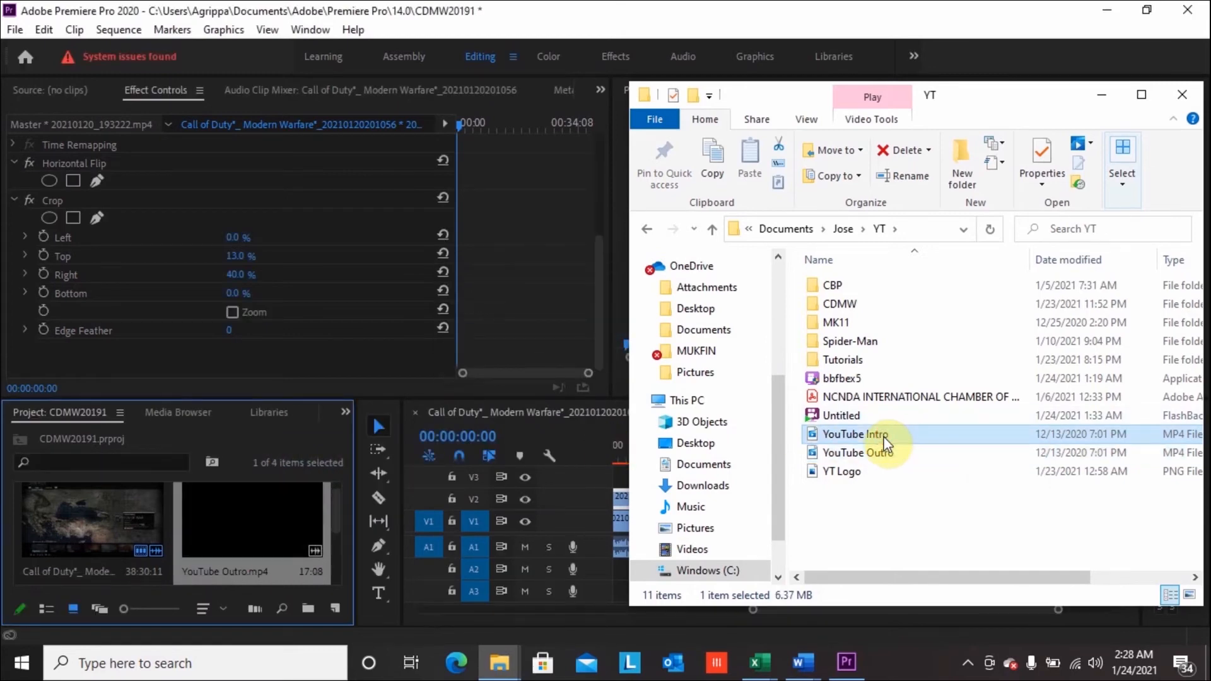
{"action": "left_click_drag", "start_coordinate": [886, 441], "coordinate": [139, 531]}
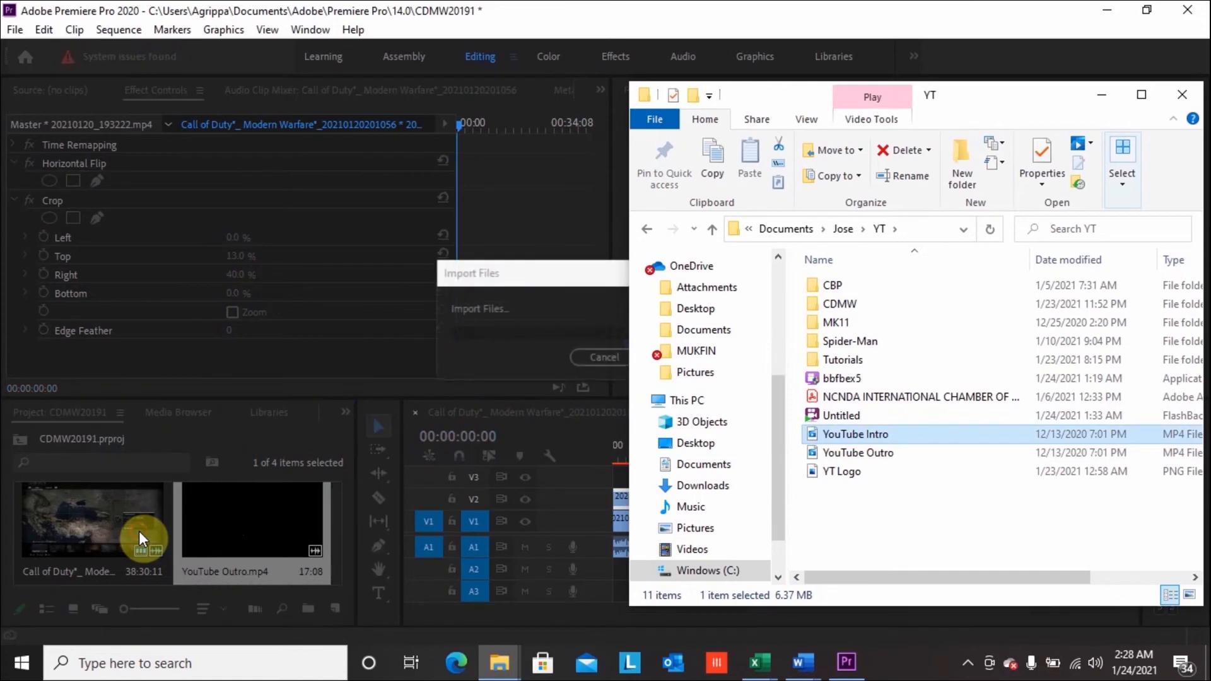
{"action": "left_click", "coordinate": [550, 208]}
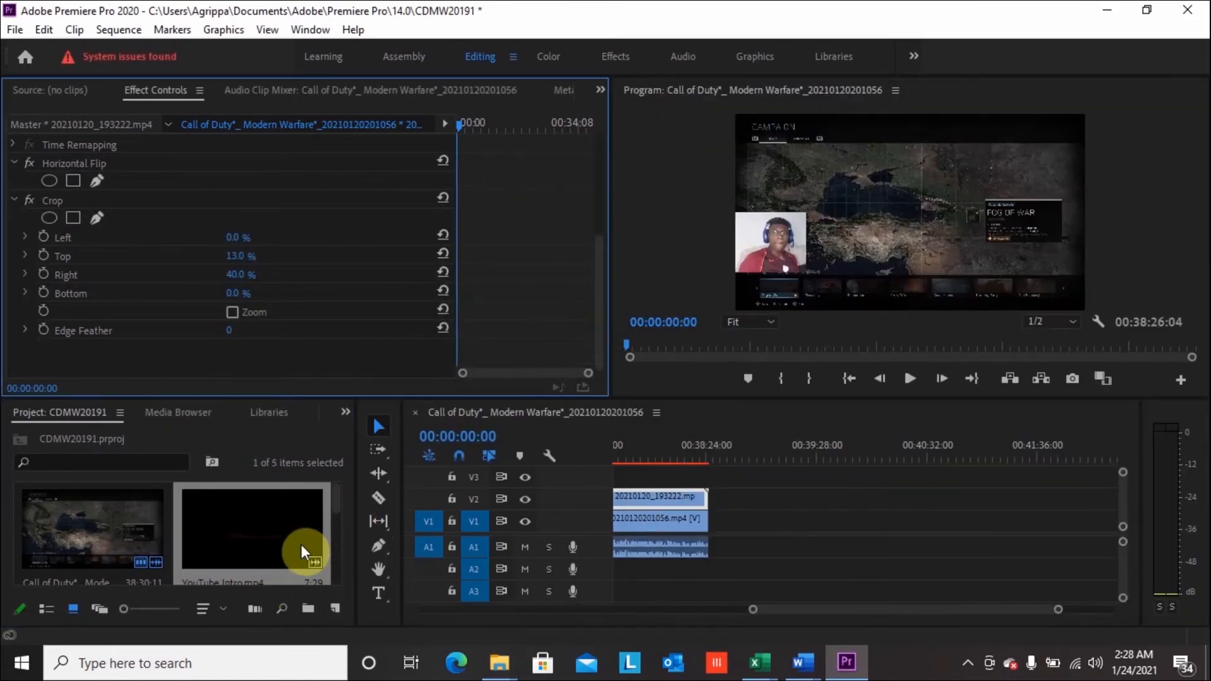
- Place the YouTube Outro video on track V2 directly after the end of the facecam clip
{"action": "scroll", "coordinate": [290, 545], "scroll_direction": "down", "scroll_amount": 2}
{"action": "scroll", "coordinate": [289, 552], "scroll_direction": "up", "scroll_amount": 2}
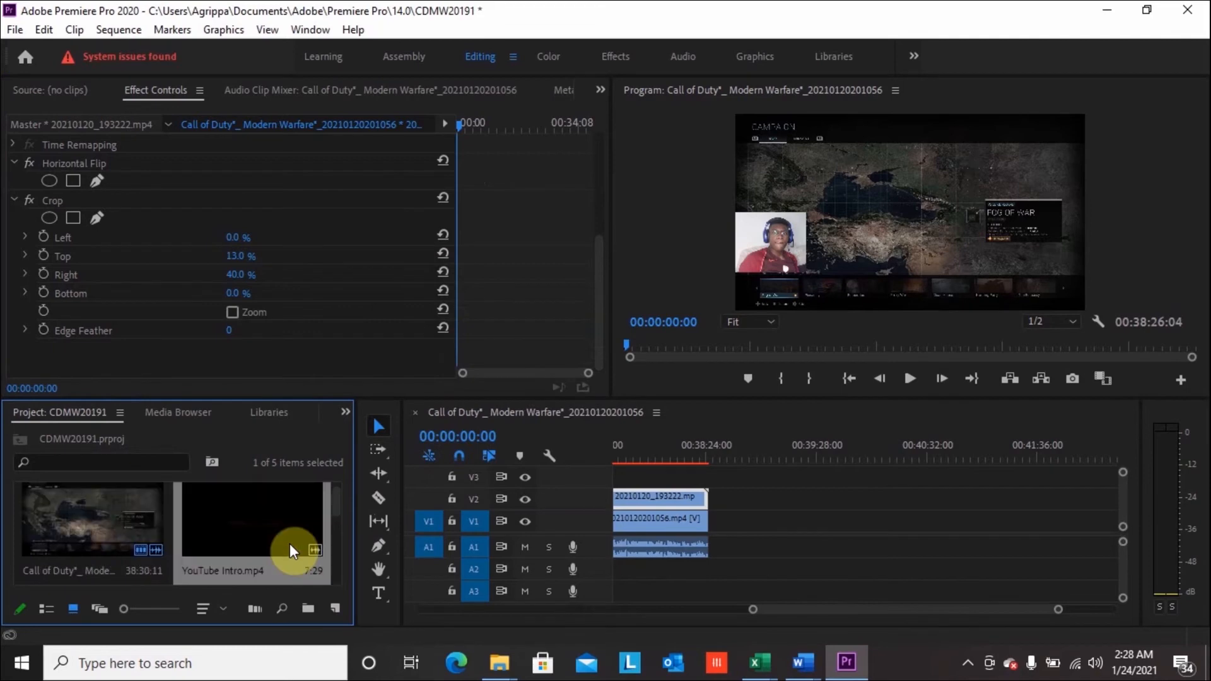
{"action": "scroll", "coordinate": [289, 543], "scroll_direction": "down", "scroll_amount": 2}
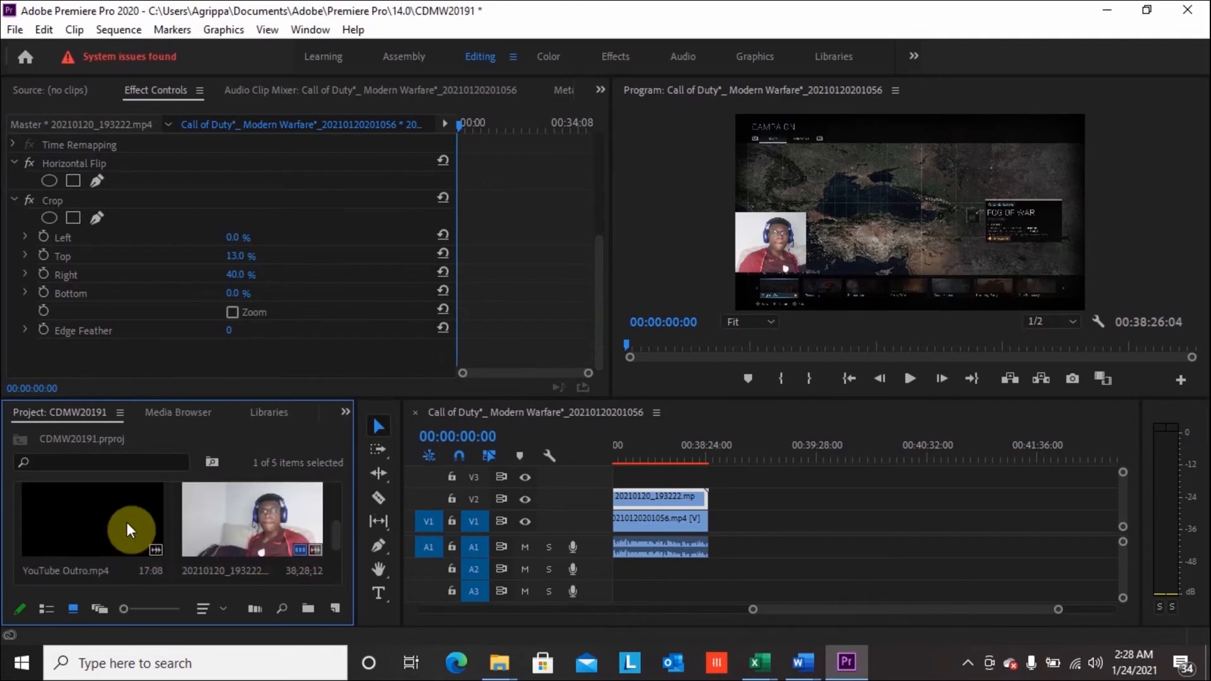
{"action": "left_click_drag", "start_coordinate": [97, 514], "coordinate": [716, 501]}
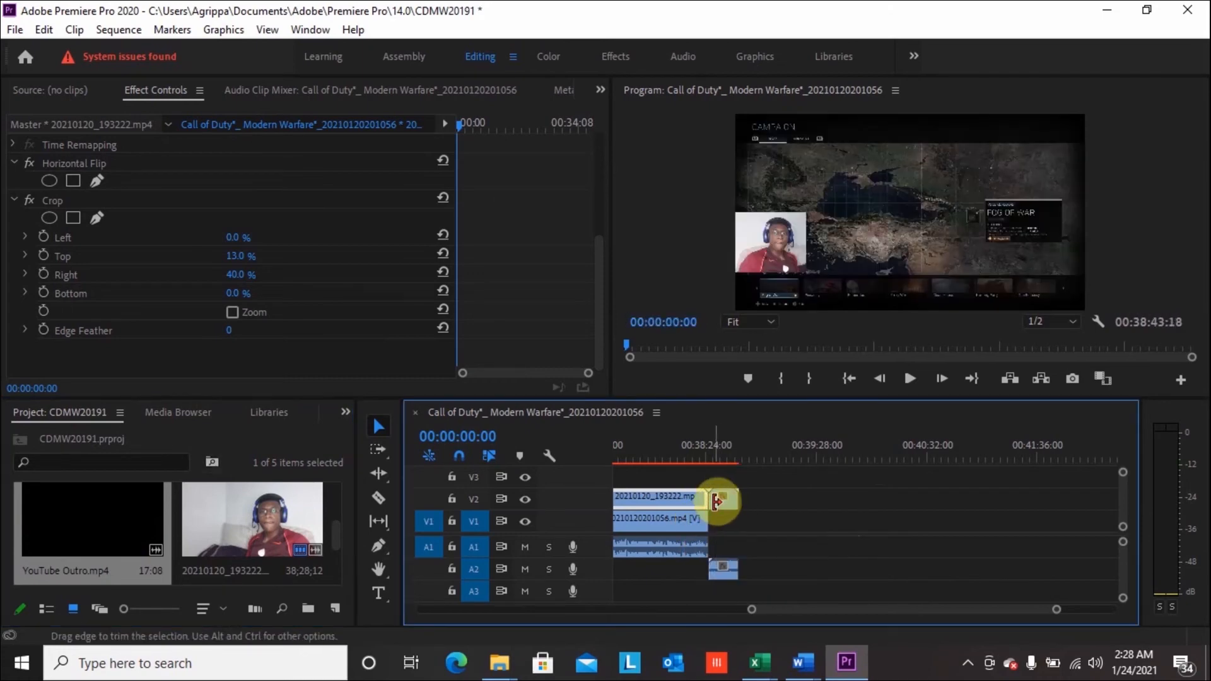
- Apply the default transitions at the start of the outro clip and accept the repeated frames
{"action": "left_click", "coordinate": [715, 500]}
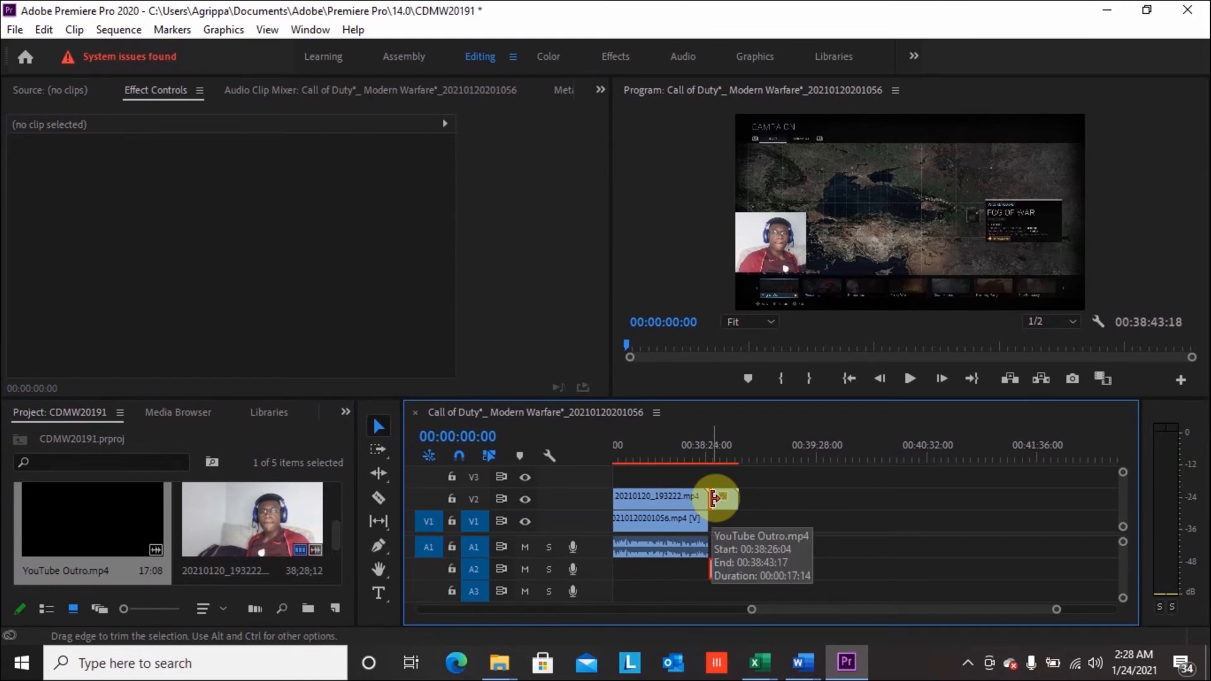
{"action": "right_click", "coordinate": [712, 498]}
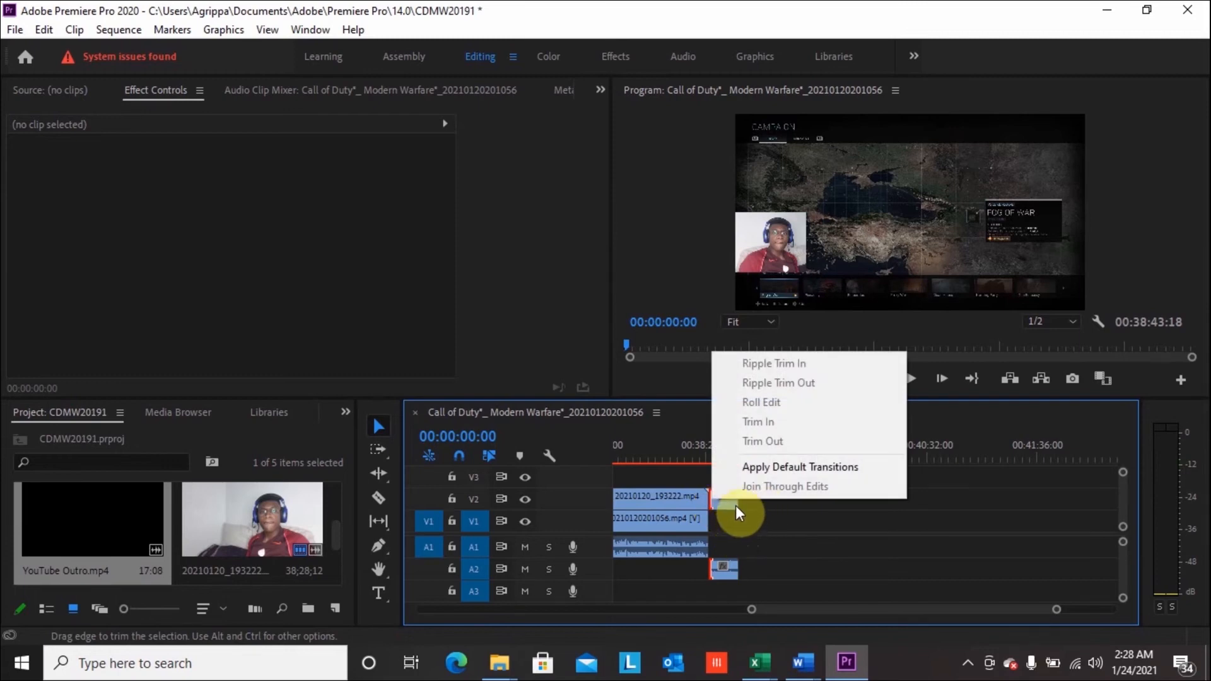
{"action": "left_click", "coordinate": [749, 466]}
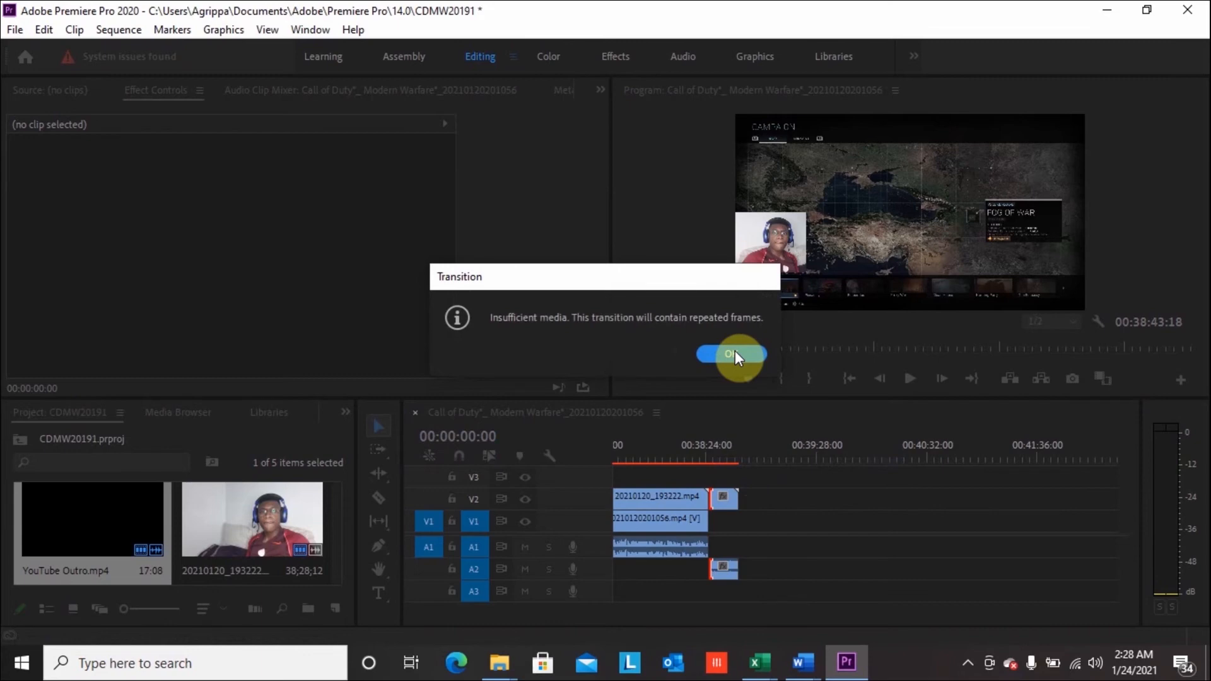
{"action": "left_click", "coordinate": [732, 353]}
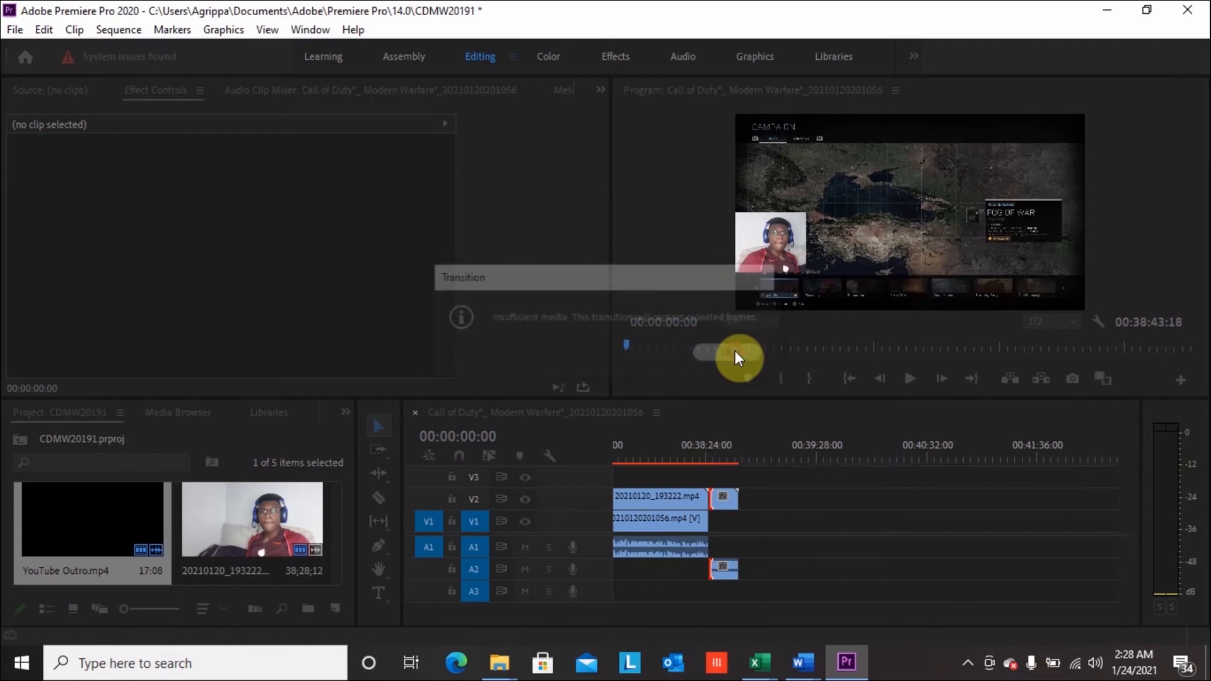
- Play the end of the sequence to review the transition from the gameplay into the outro
{"action": "left_click", "coordinate": [694, 462]}
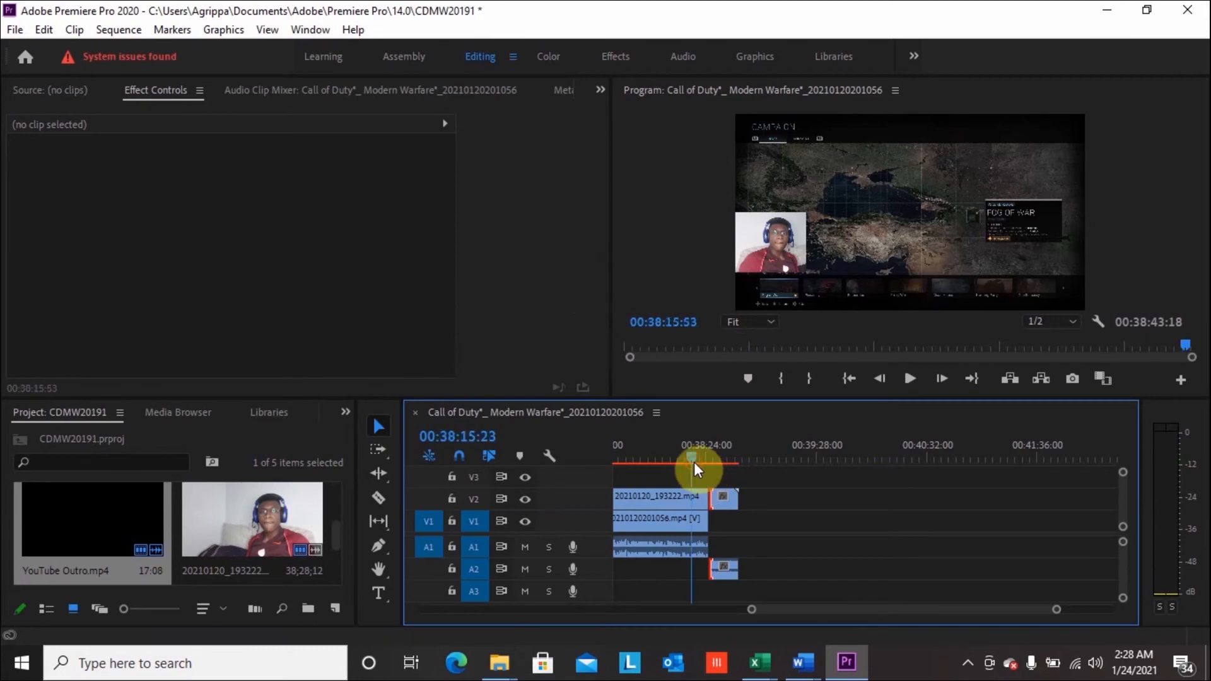
{"action": "left_click", "coordinate": [906, 385]}
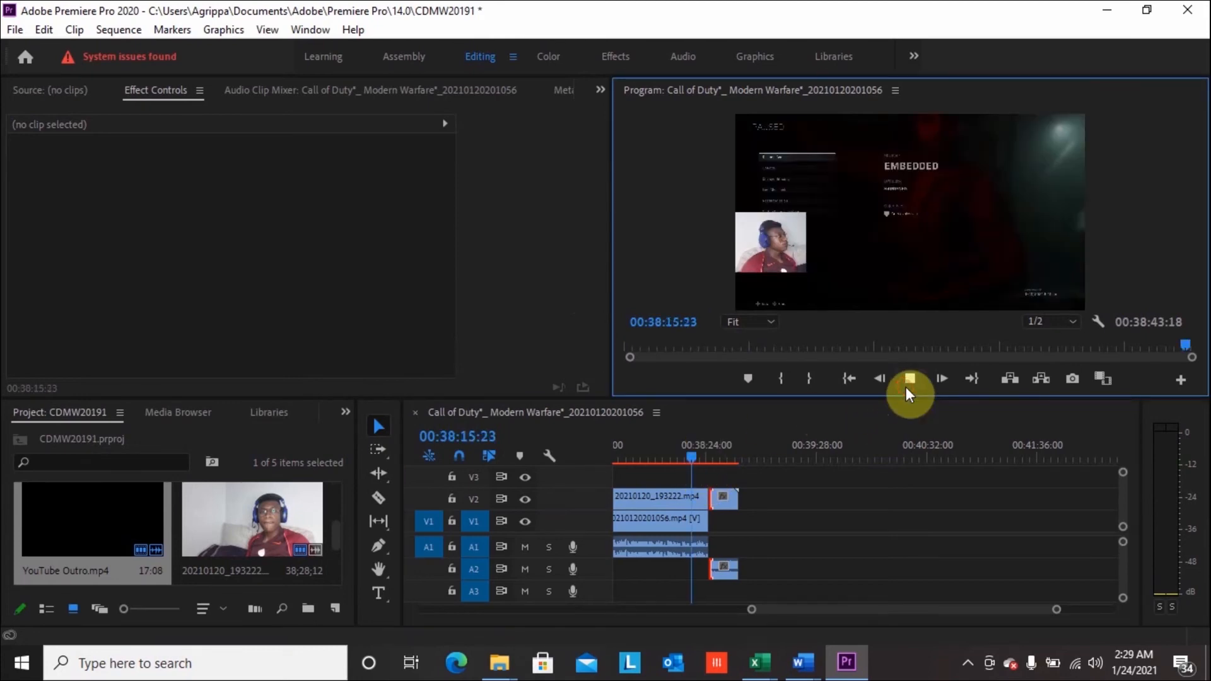
{"action": "left_click_drag", "start_coordinate": [694, 454], "coordinate": [704, 454]}
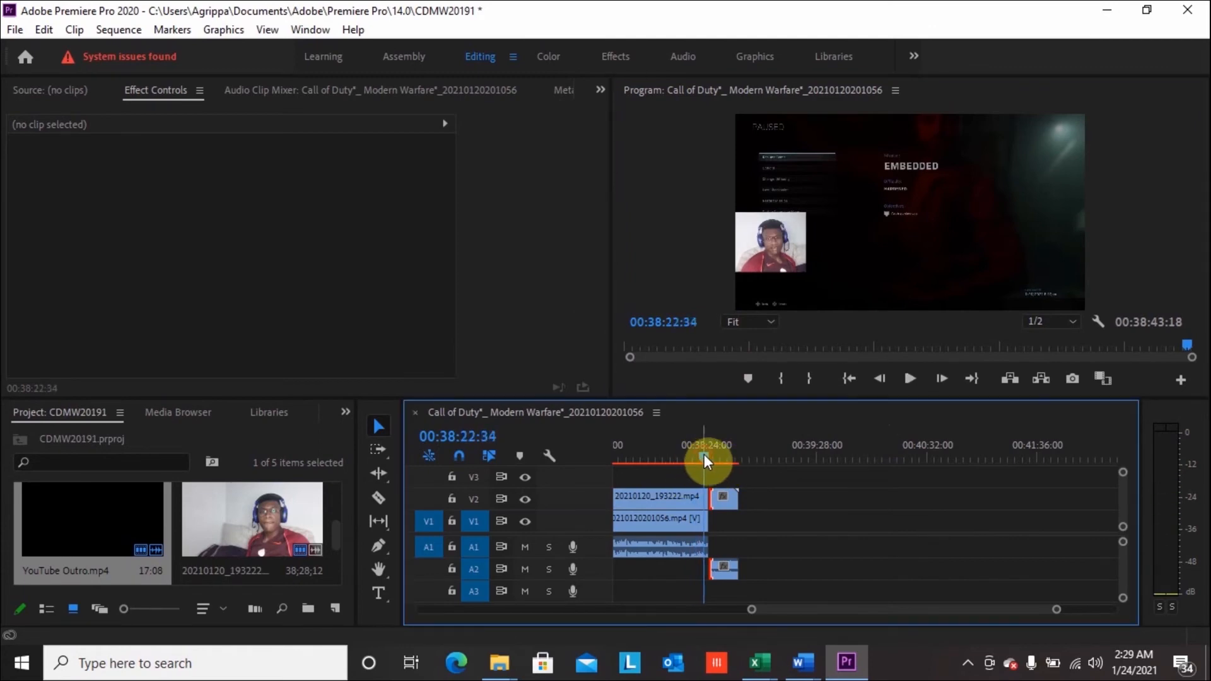
{"action": "left_click", "coordinate": [913, 374]}
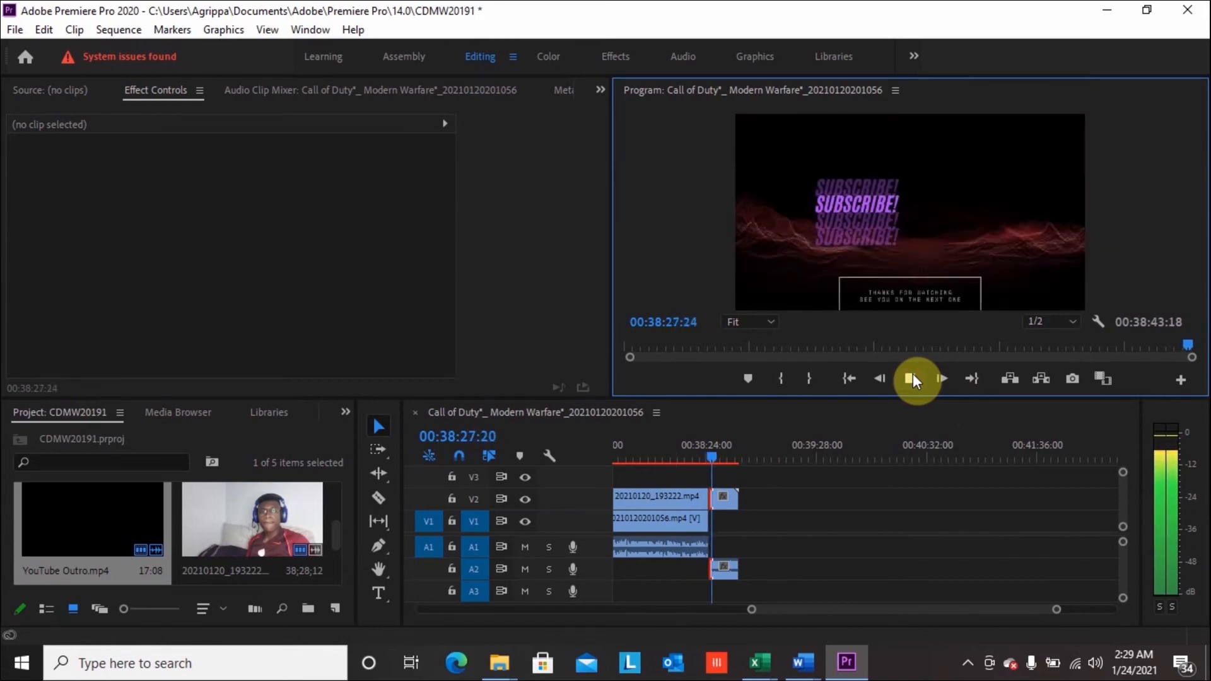
{"action": "left_click", "coordinate": [913, 373]}
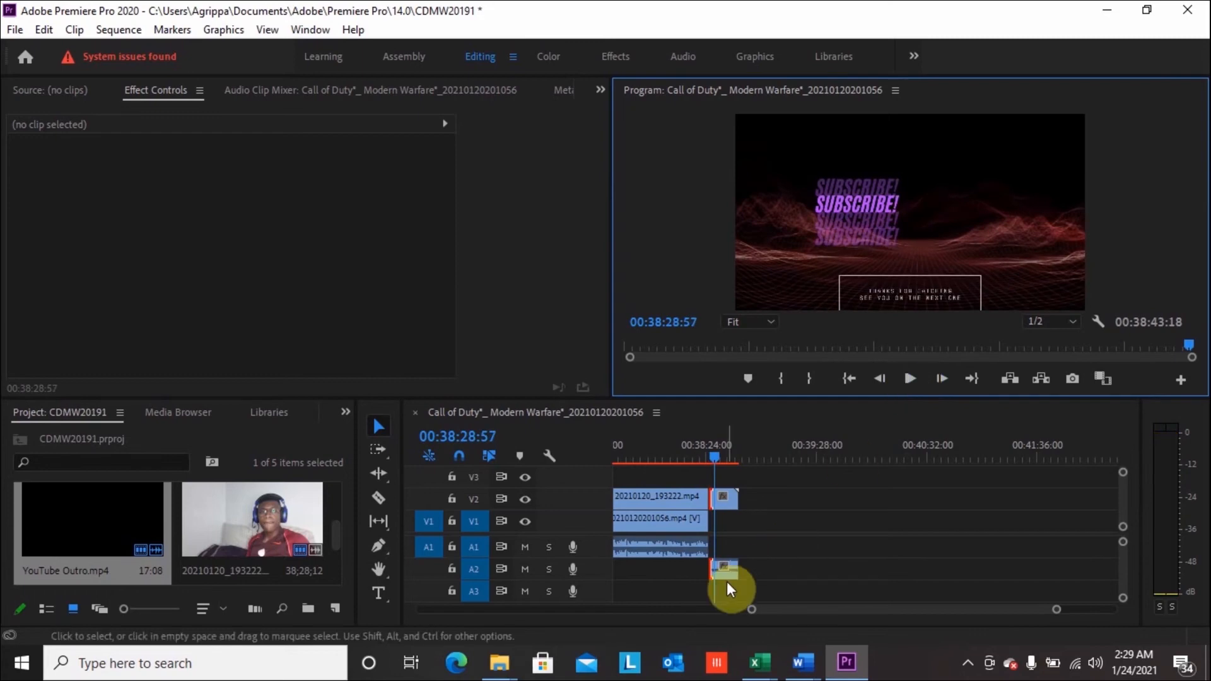
- Select all timeline clips and shift them later to leave a gap at the start of the sequence
{"action": "double_click", "coordinate": [816, 610]}
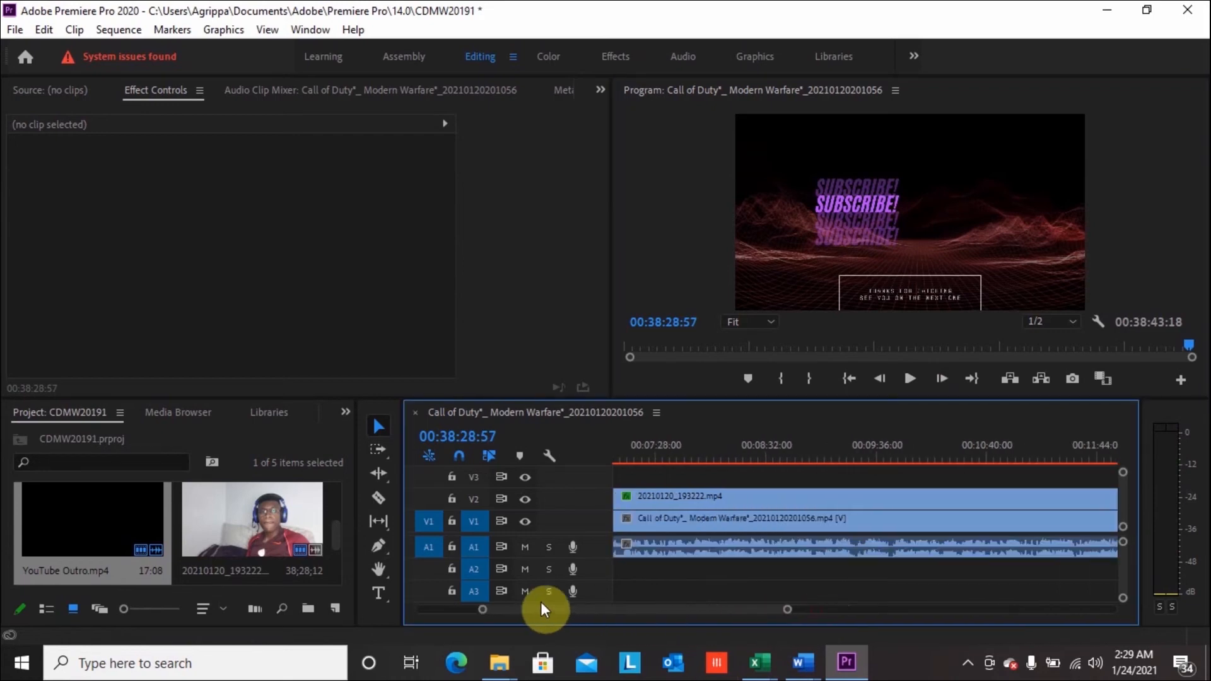
{"action": "left_click", "coordinate": [743, 575]}
{"action": "left_click", "coordinate": [746, 584]}
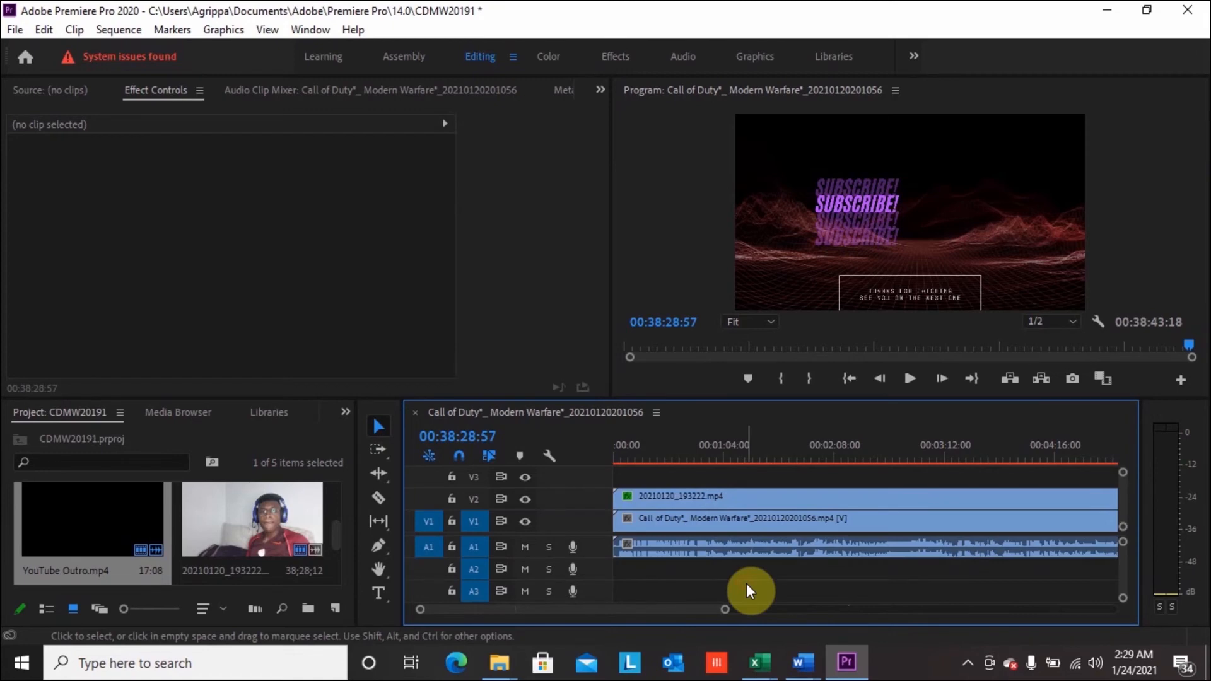
{"action": "key", "text": "ctrl+a"}
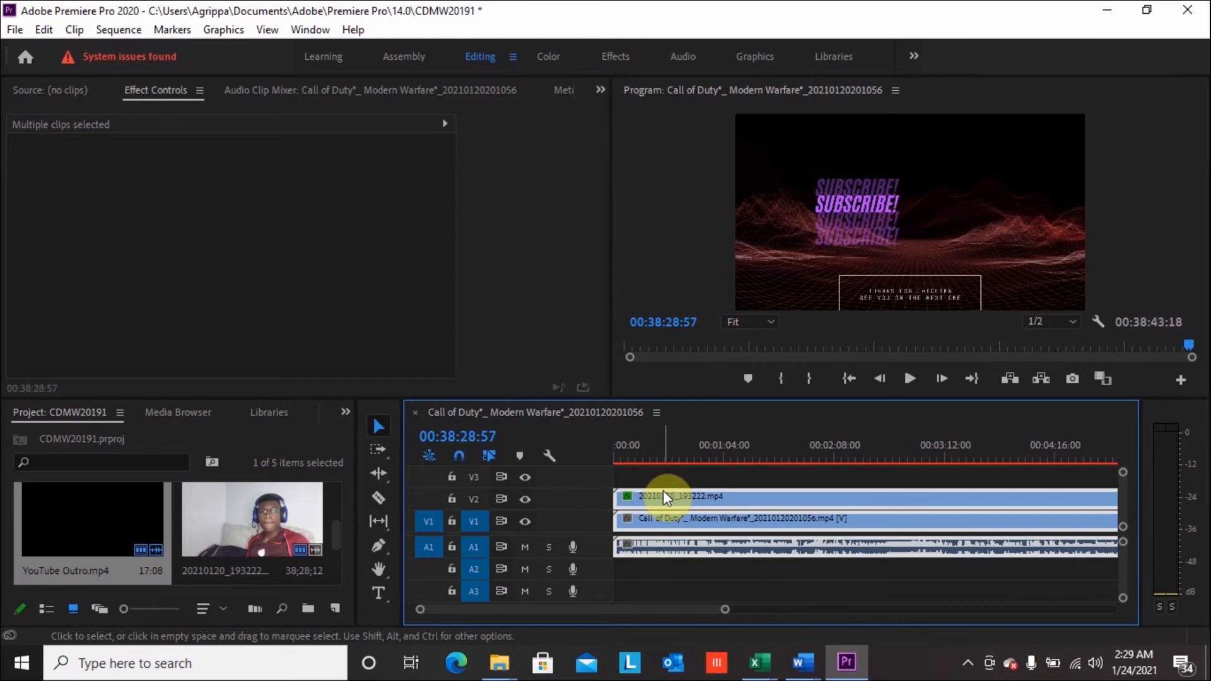
{"action": "left_click_drag", "start_coordinate": [663, 491], "coordinate": [706, 491]}
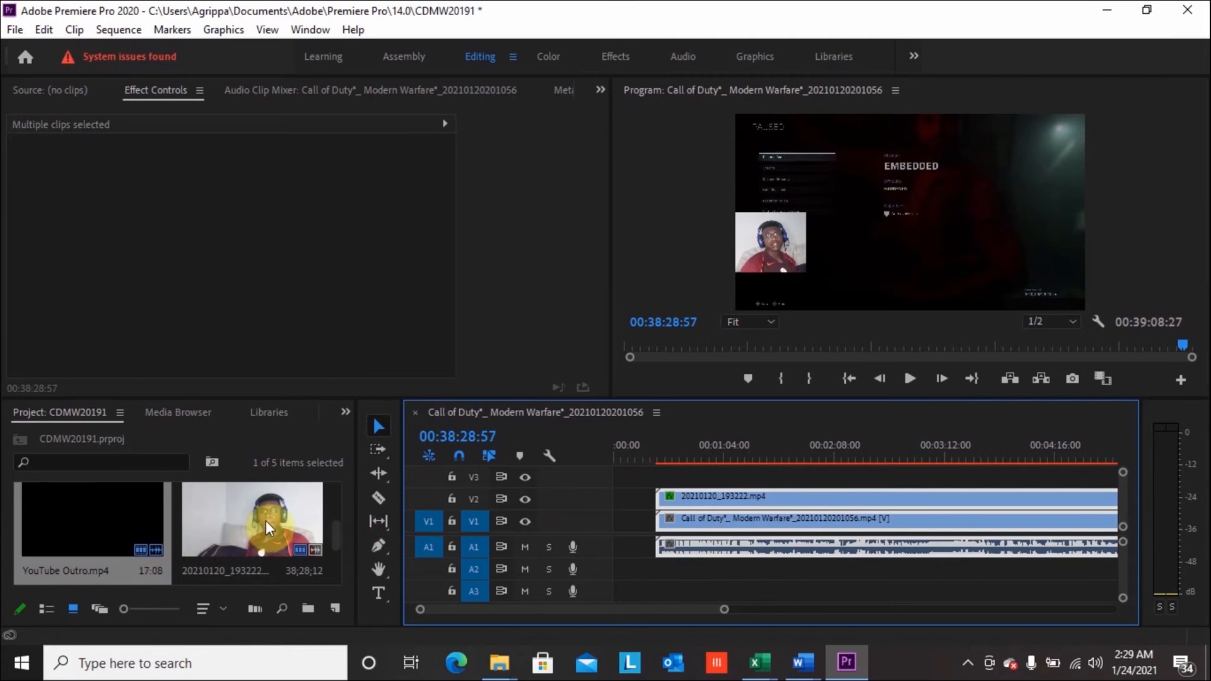
- Place the YouTube Intro video at the start of track V2 and move the other clips back against its end
{"action": "scroll", "coordinate": [271, 536], "scroll_direction": "up", "scroll_amount": 2}
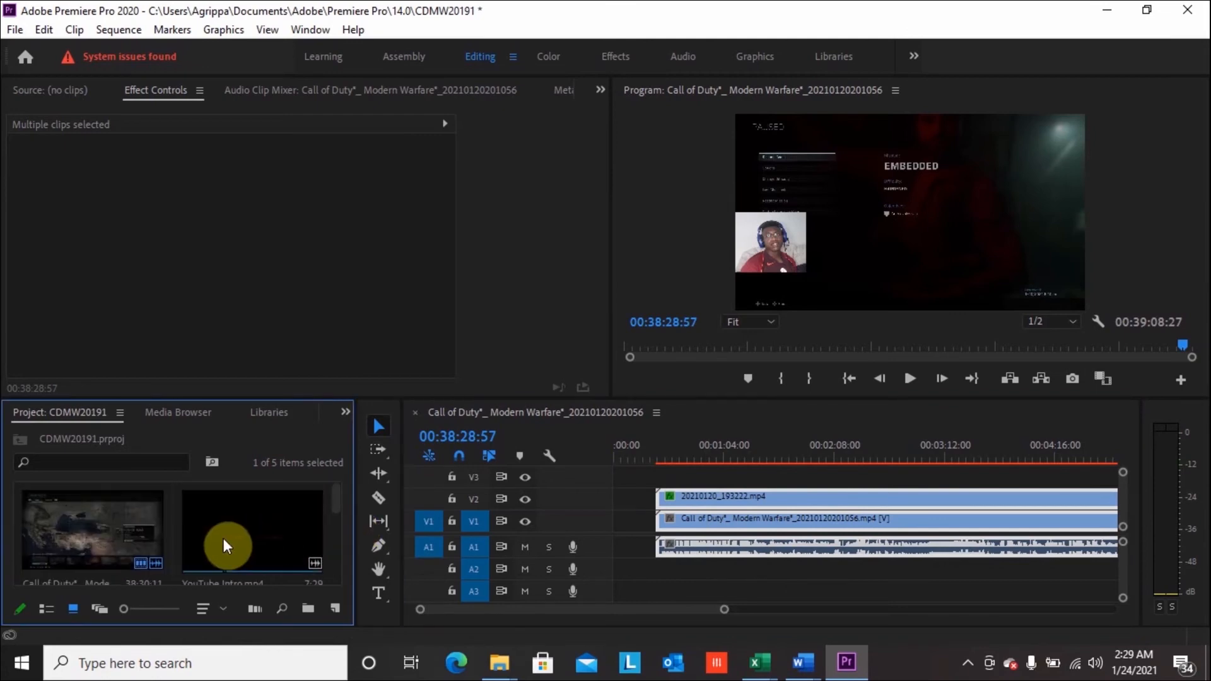
{"action": "left_click_drag", "start_coordinate": [223, 538], "coordinate": [618, 495]}
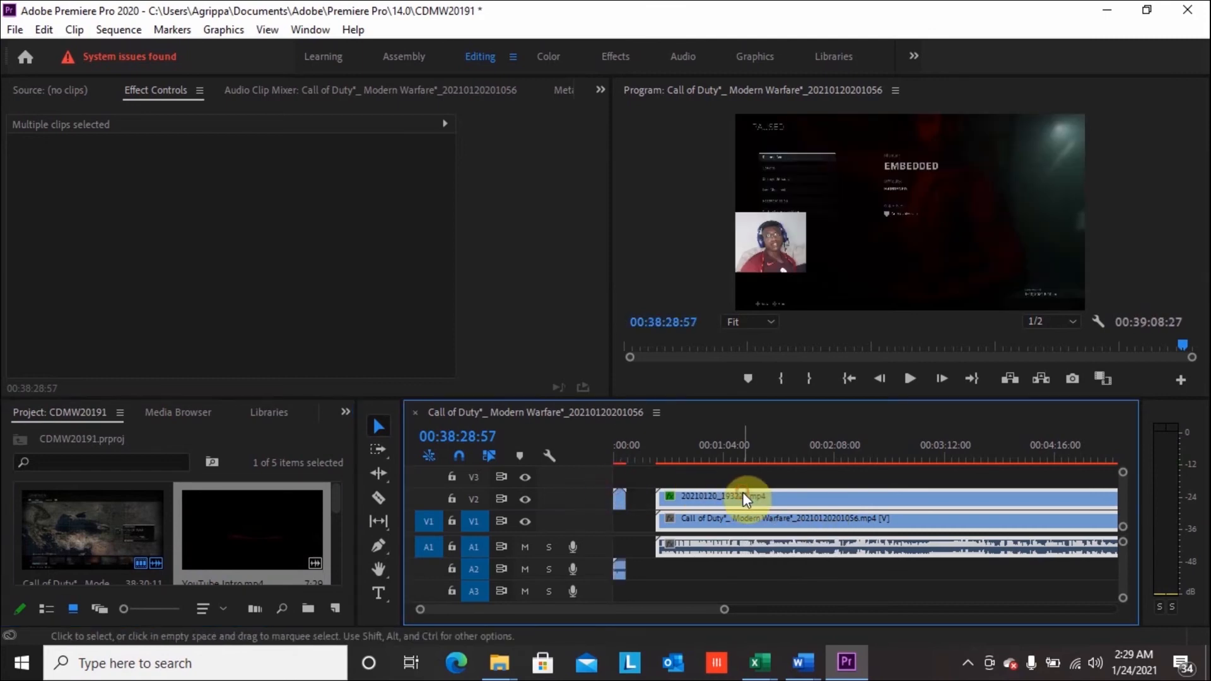
{"action": "left_click_drag", "start_coordinate": [743, 492], "coordinate": [710, 494]}
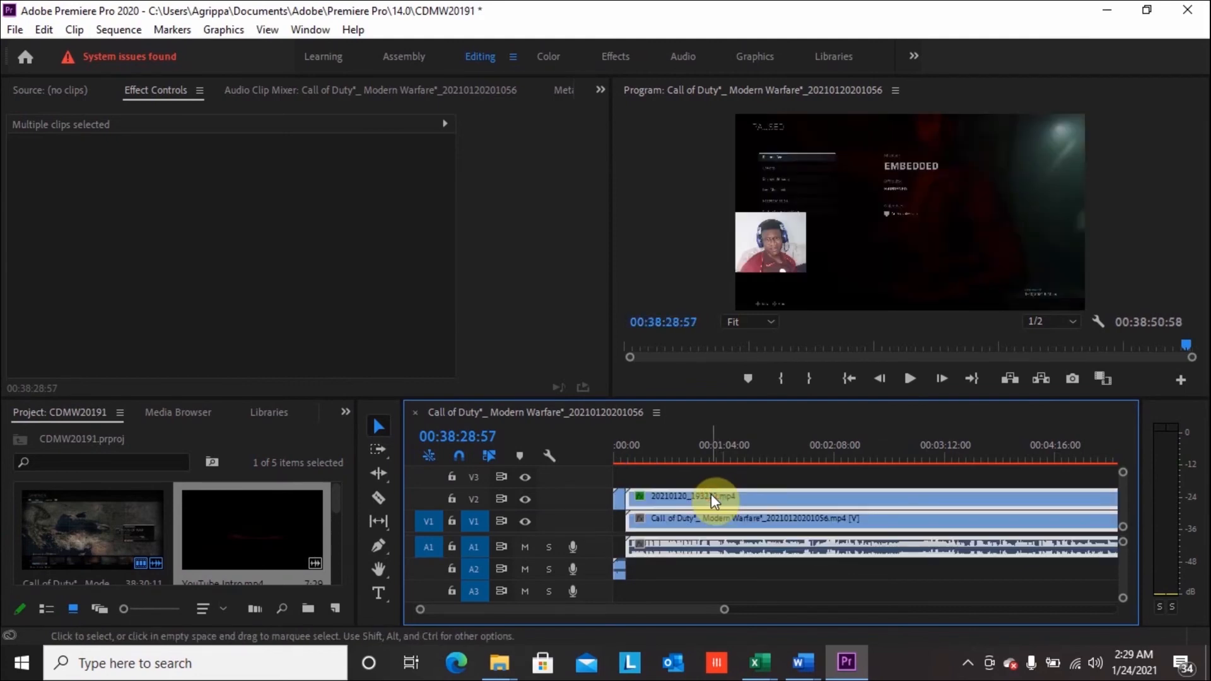
- Apply the default transitions at the cut between the intro and the facecam and gameplay clips
{"action": "left_click", "coordinate": [630, 497]}
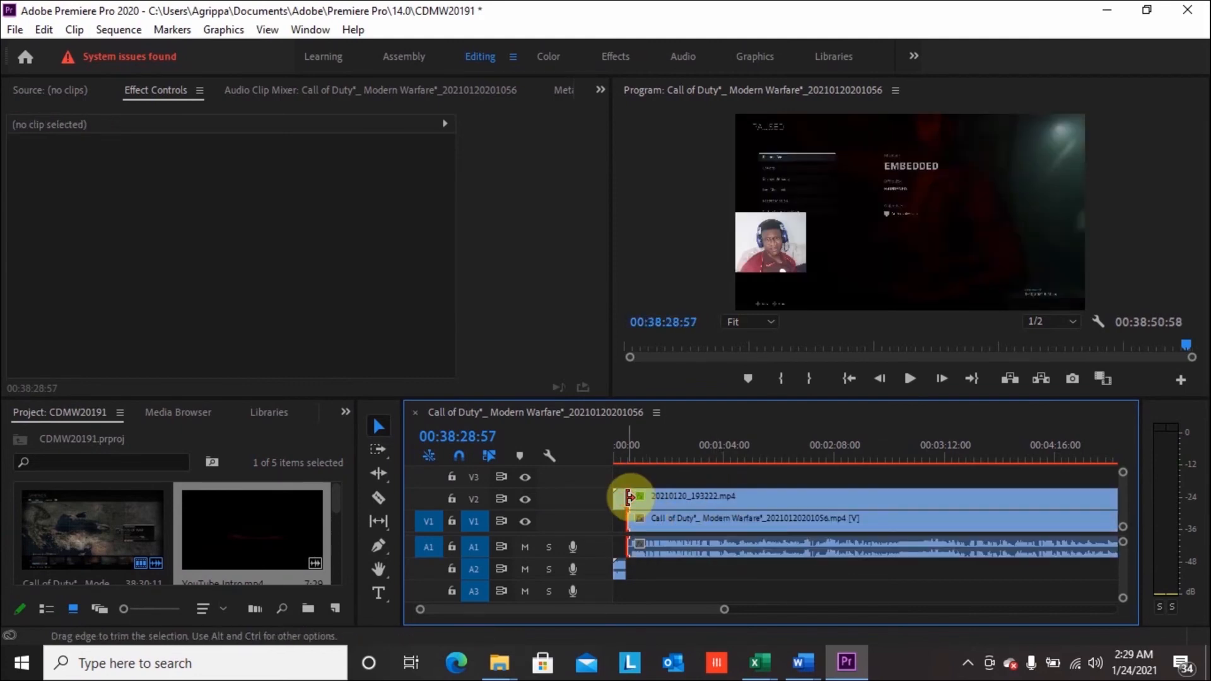
{"action": "right_click", "coordinate": [628, 497]}
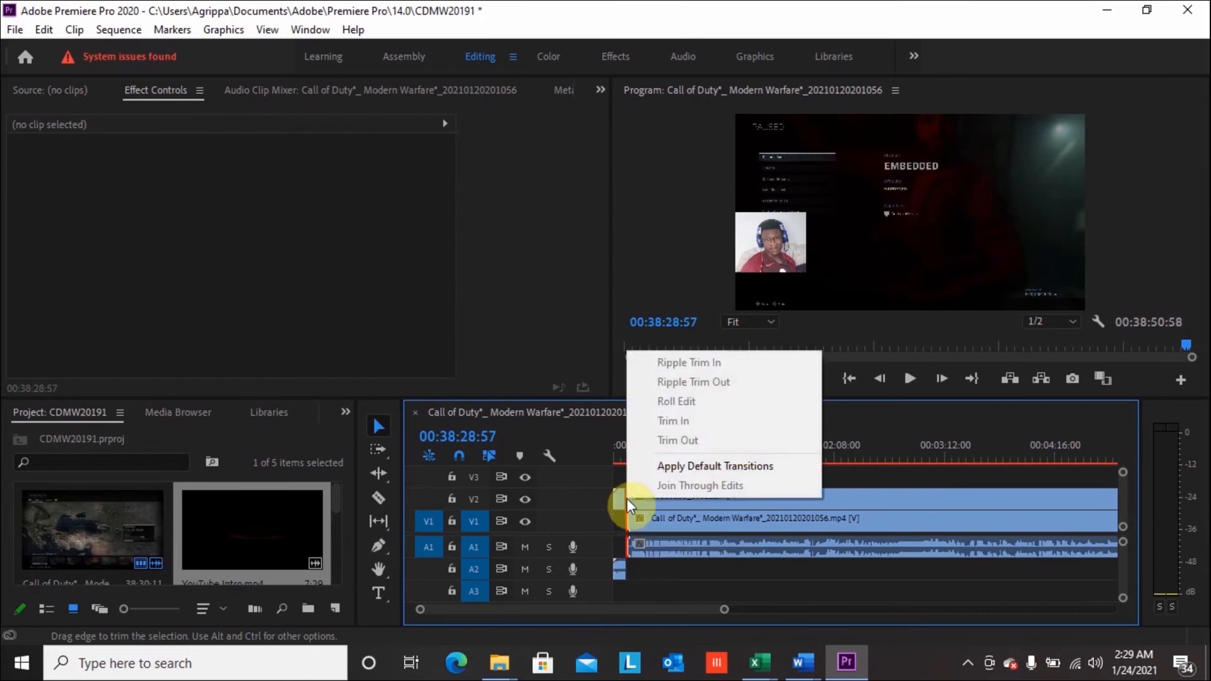
{"action": "left_click", "coordinate": [713, 465]}
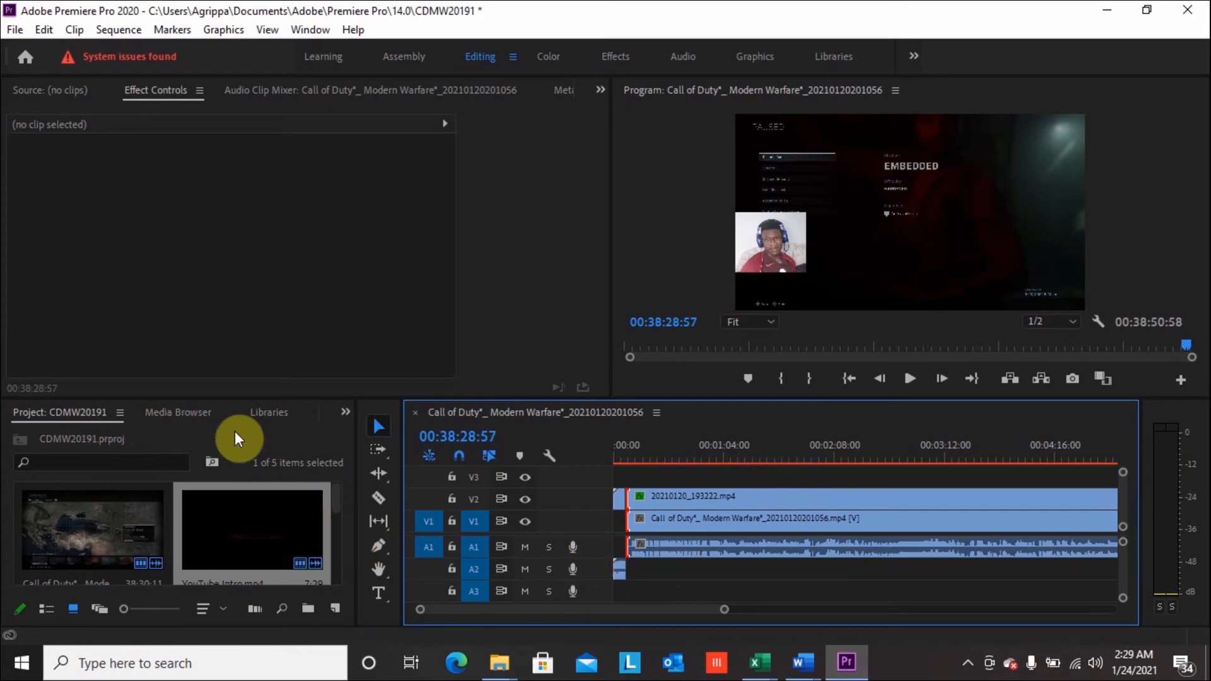
- Examine the available effects in the Transition category and return to the project media
{"action": "left_click", "coordinate": [344, 411]}
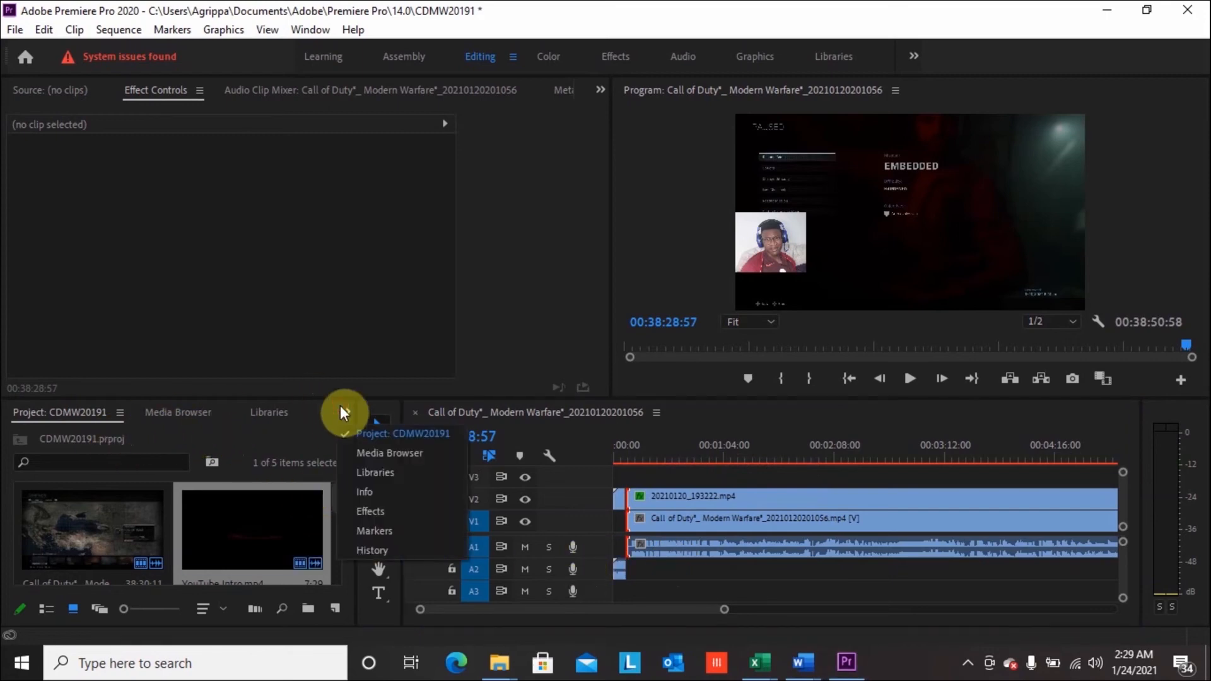
{"action": "left_click", "coordinate": [370, 506]}
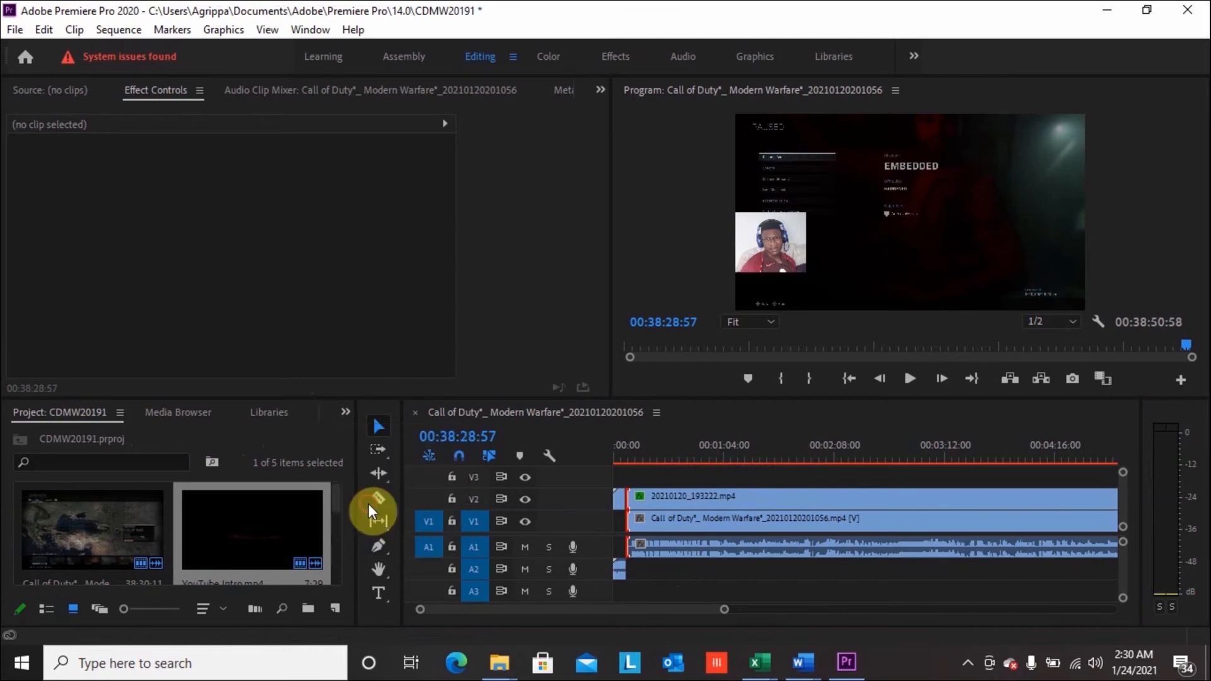
{"action": "left_click", "coordinate": [23, 561]}
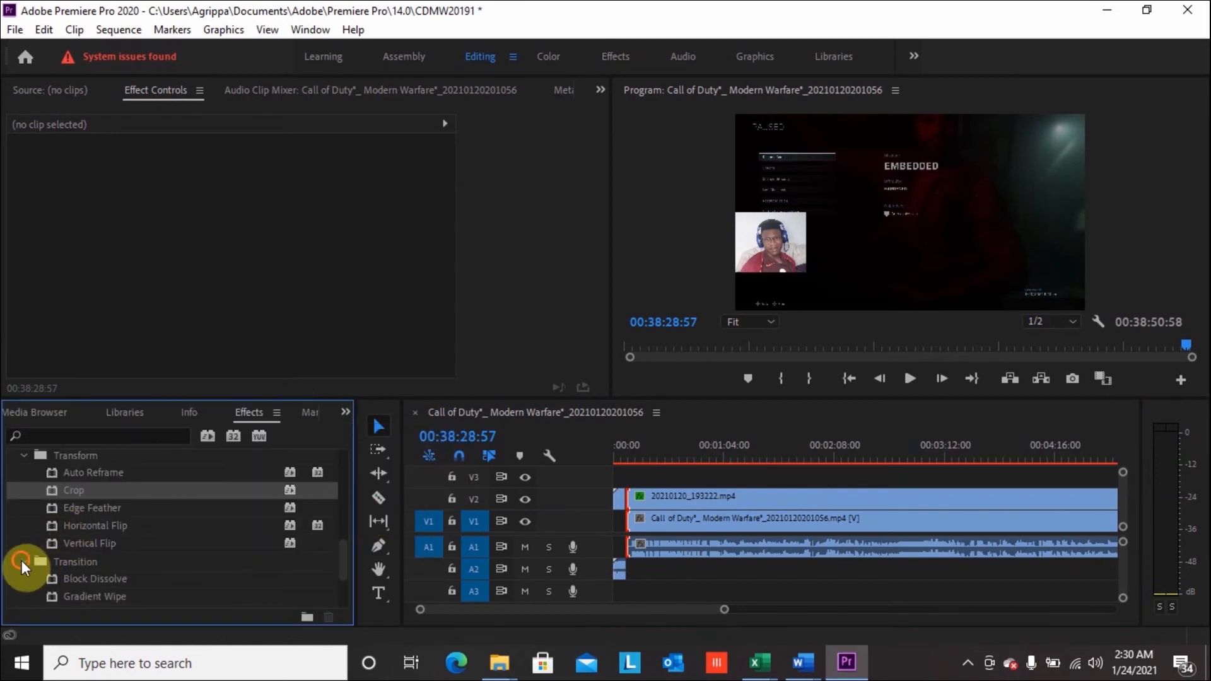
{"action": "scroll", "coordinate": [158, 555], "scroll_direction": "down", "scroll_amount": 2}
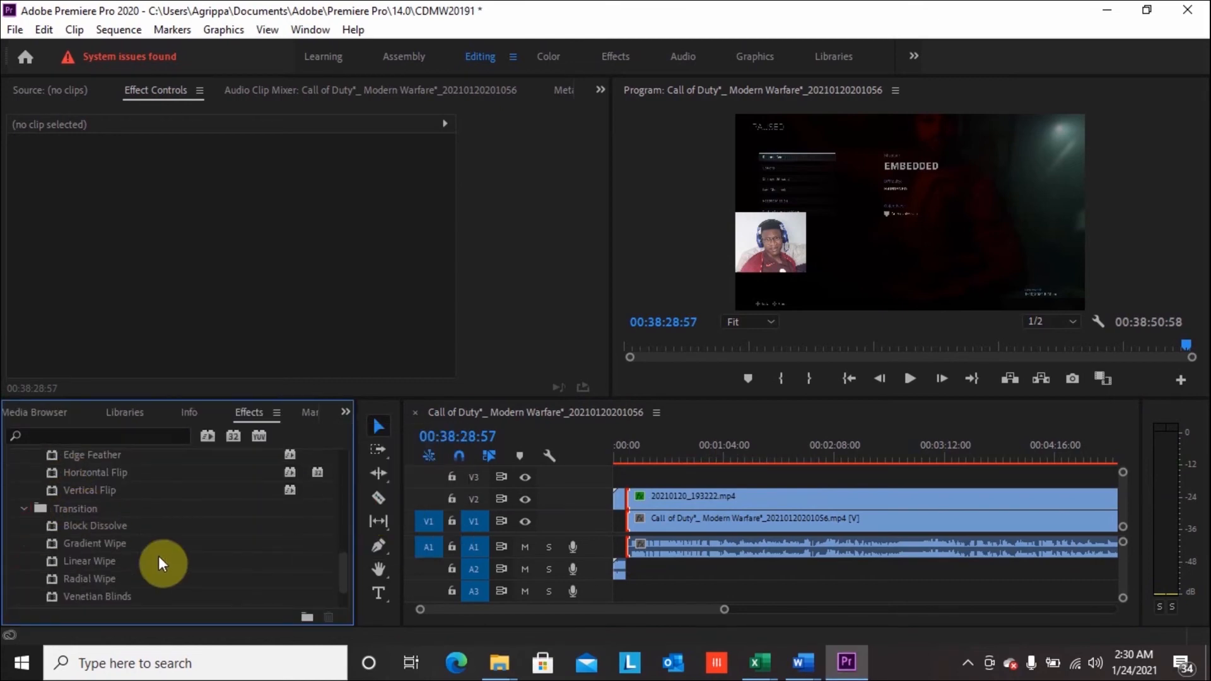
{"action": "scroll", "coordinate": [157, 562], "scroll_direction": "down", "scroll_amount": 1}
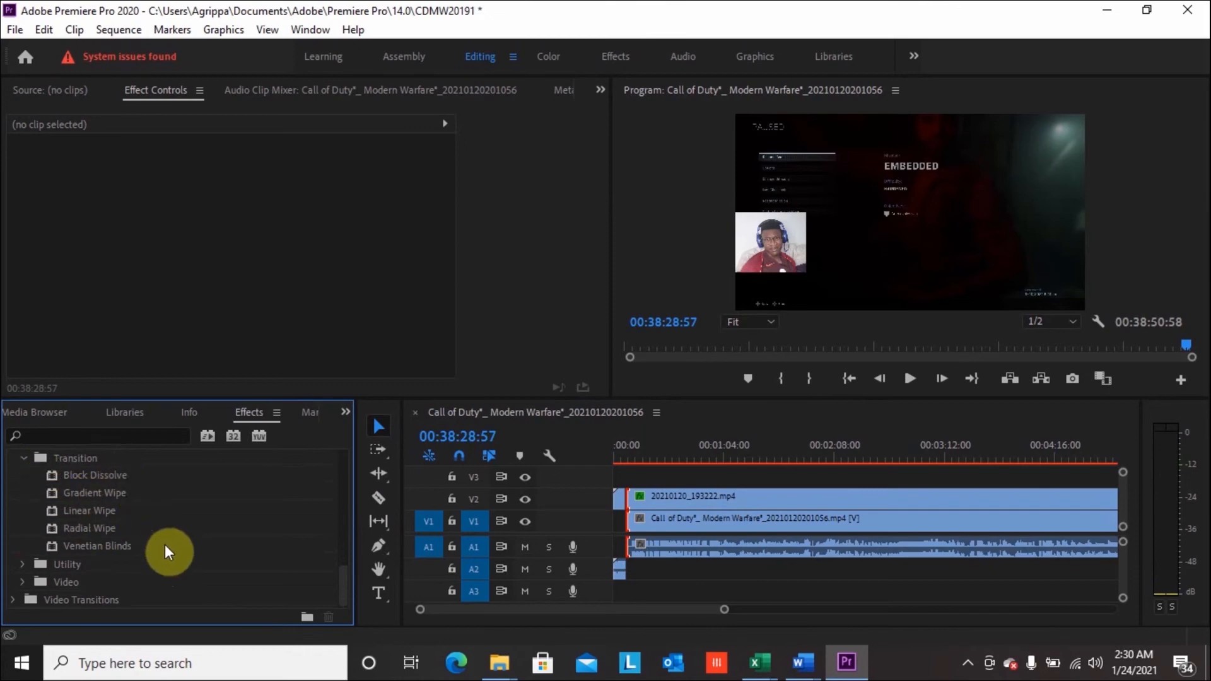
{"action": "scroll", "coordinate": [199, 553], "scroll_direction": "up", "scroll_amount": 4}
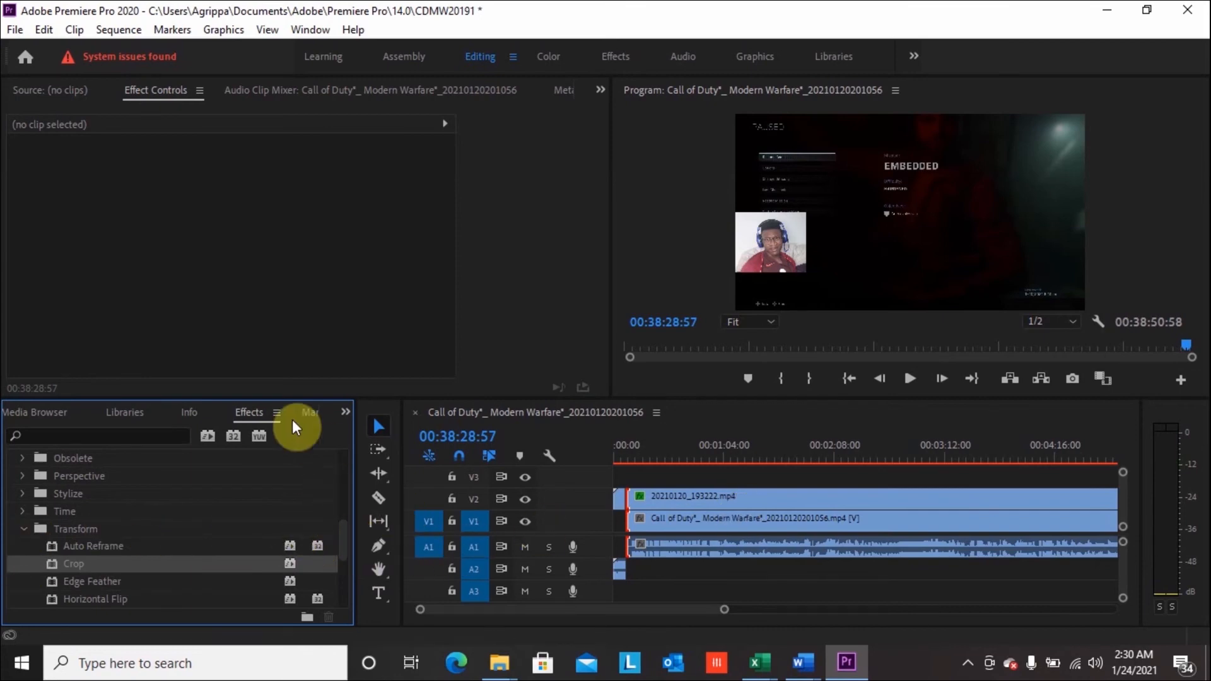
{"action": "left_click", "coordinate": [344, 409]}
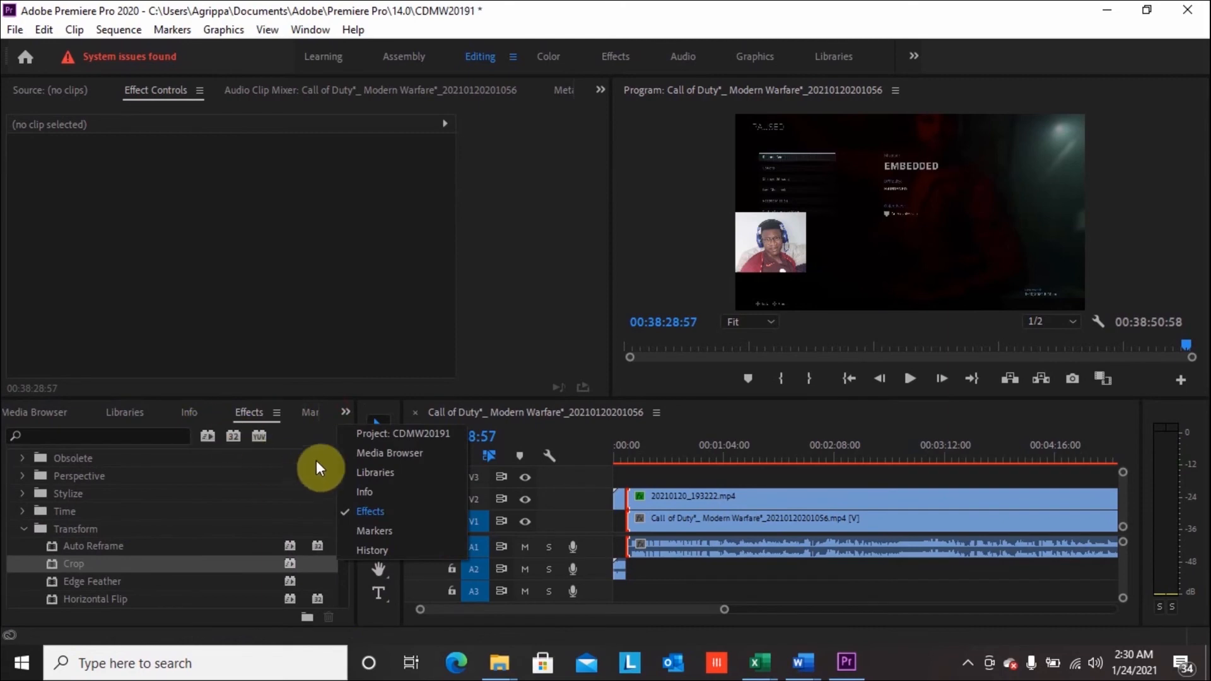
{"action": "left_click", "coordinate": [392, 433]}
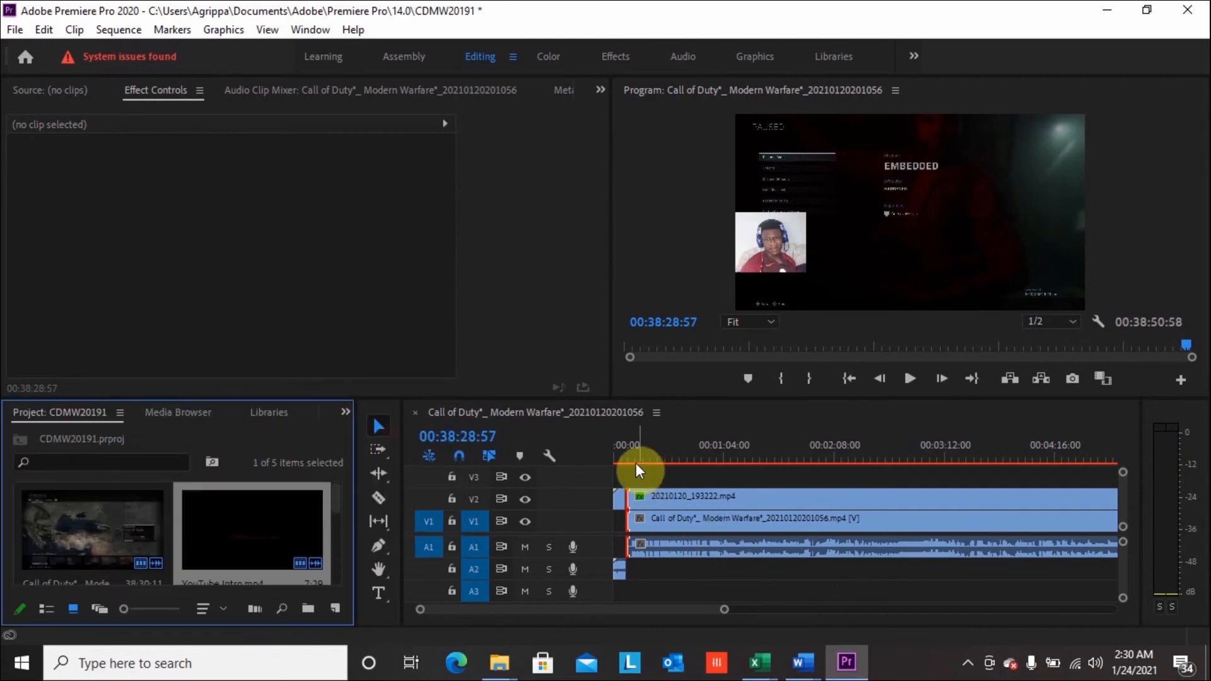
- Preview the intro near the start of the sequence
{"action": "left_click", "coordinate": [618, 445]}
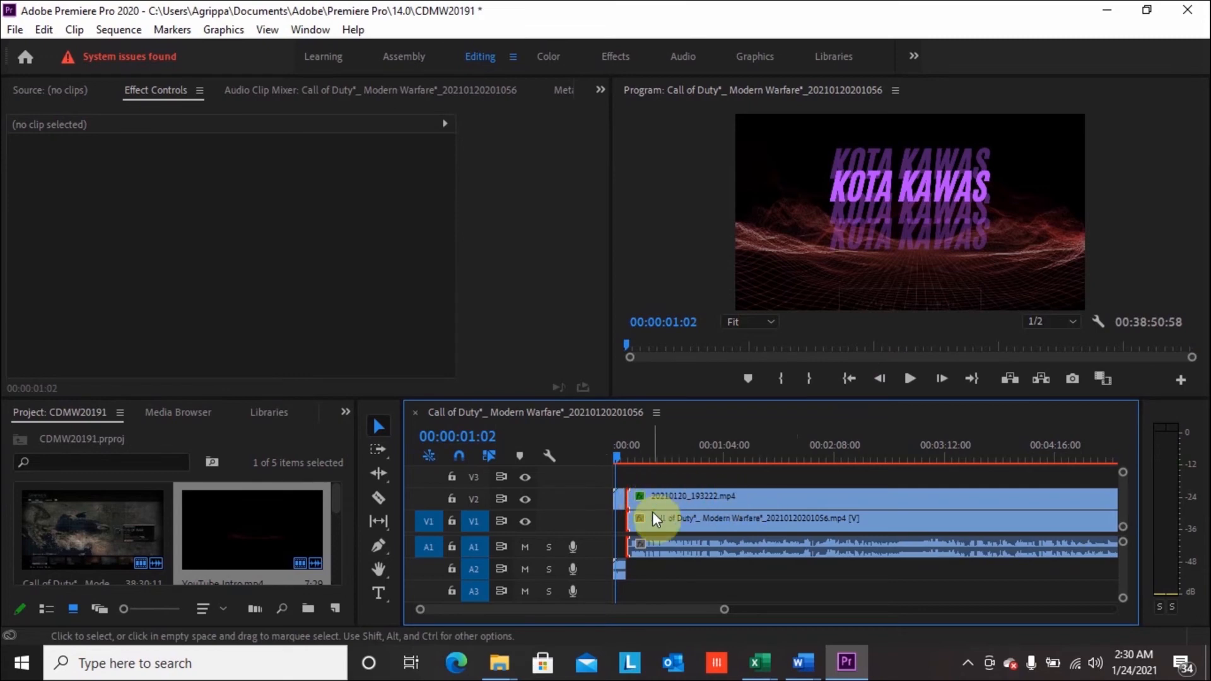
{"action": "left_click", "coordinate": [685, 498]}
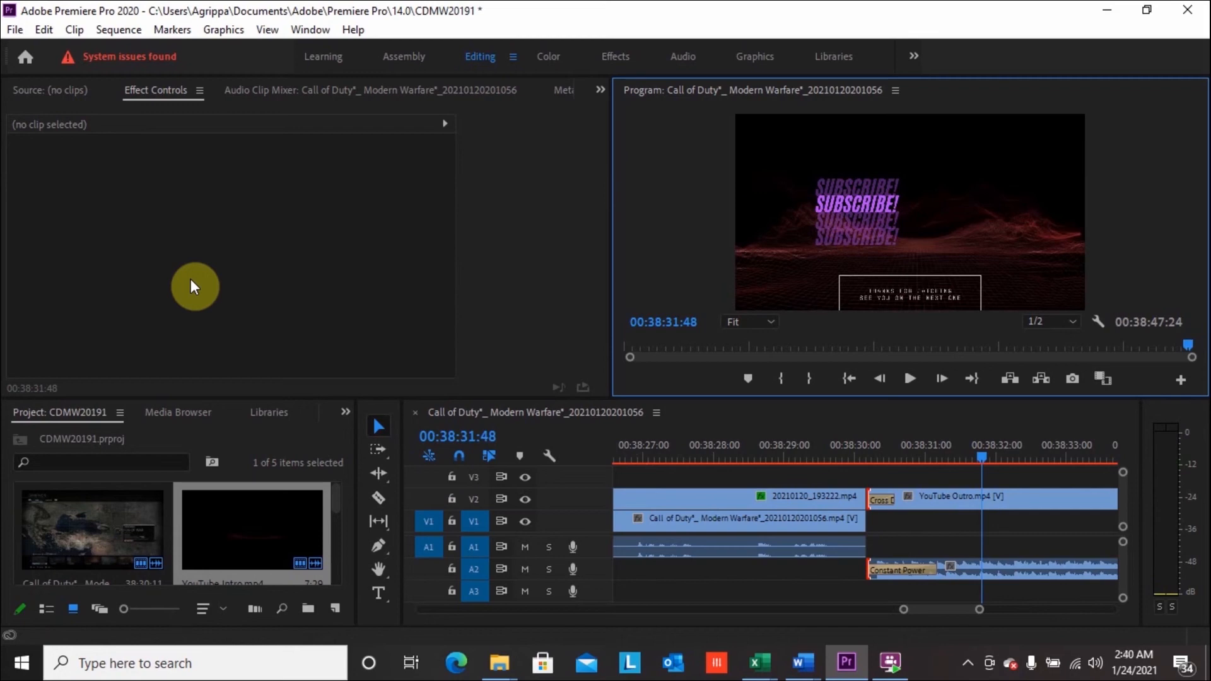
- Open the media export settings for the finished sequence
{"action": "left_click", "coordinate": [14, 31]}
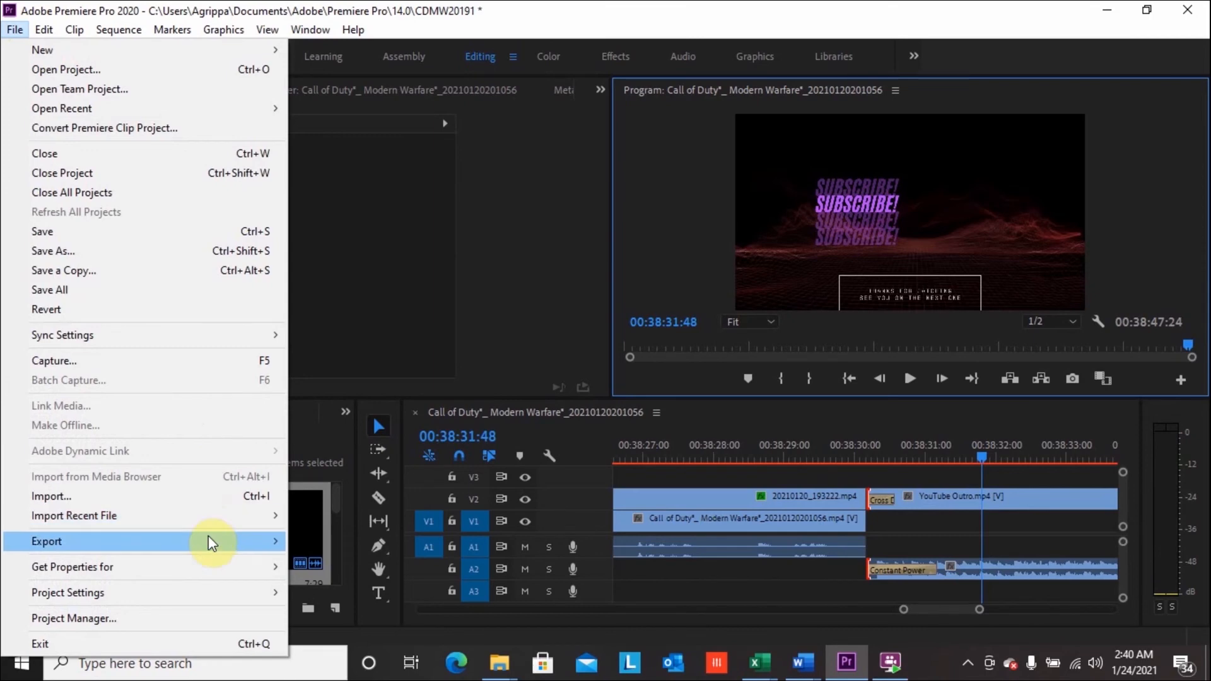
{"action": "mouse_move", "coordinate": [210, 541]}
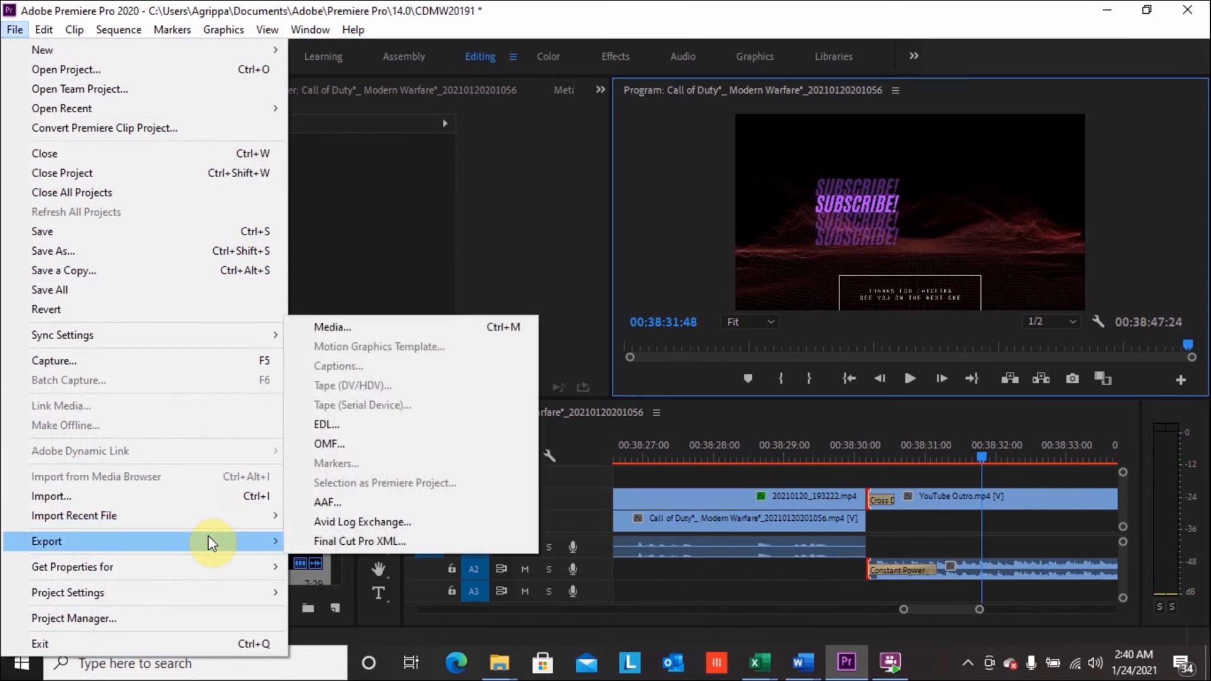
{"action": "left_click", "coordinate": [486, 328]}
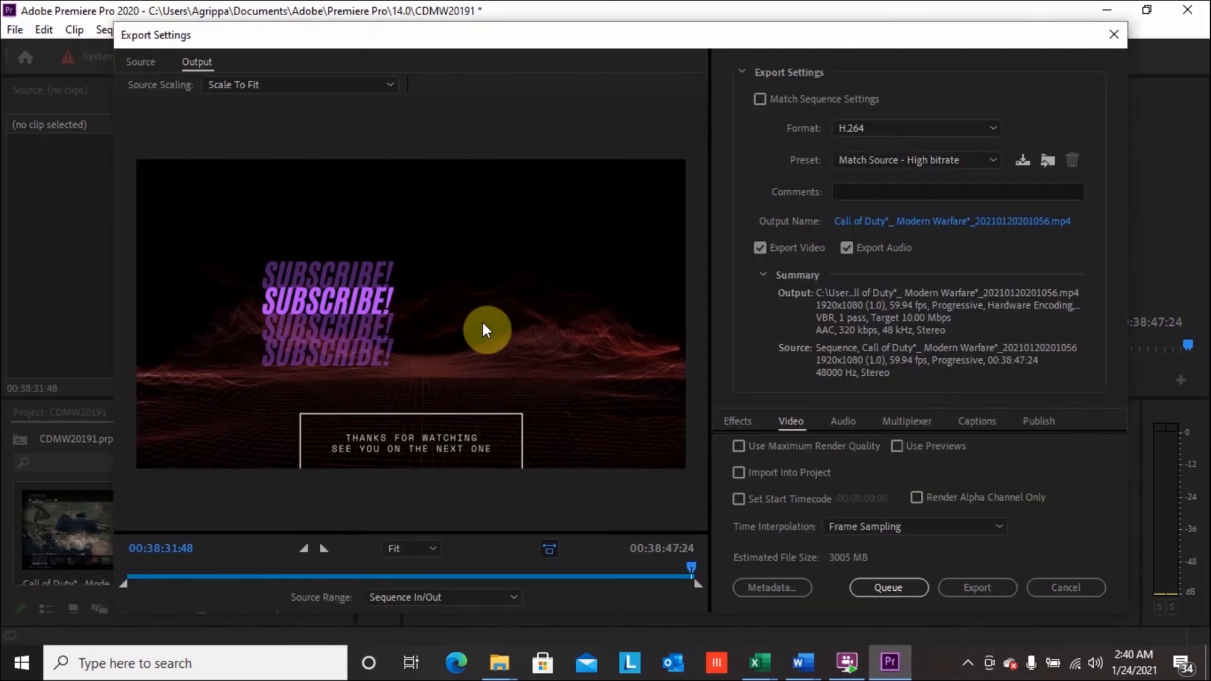